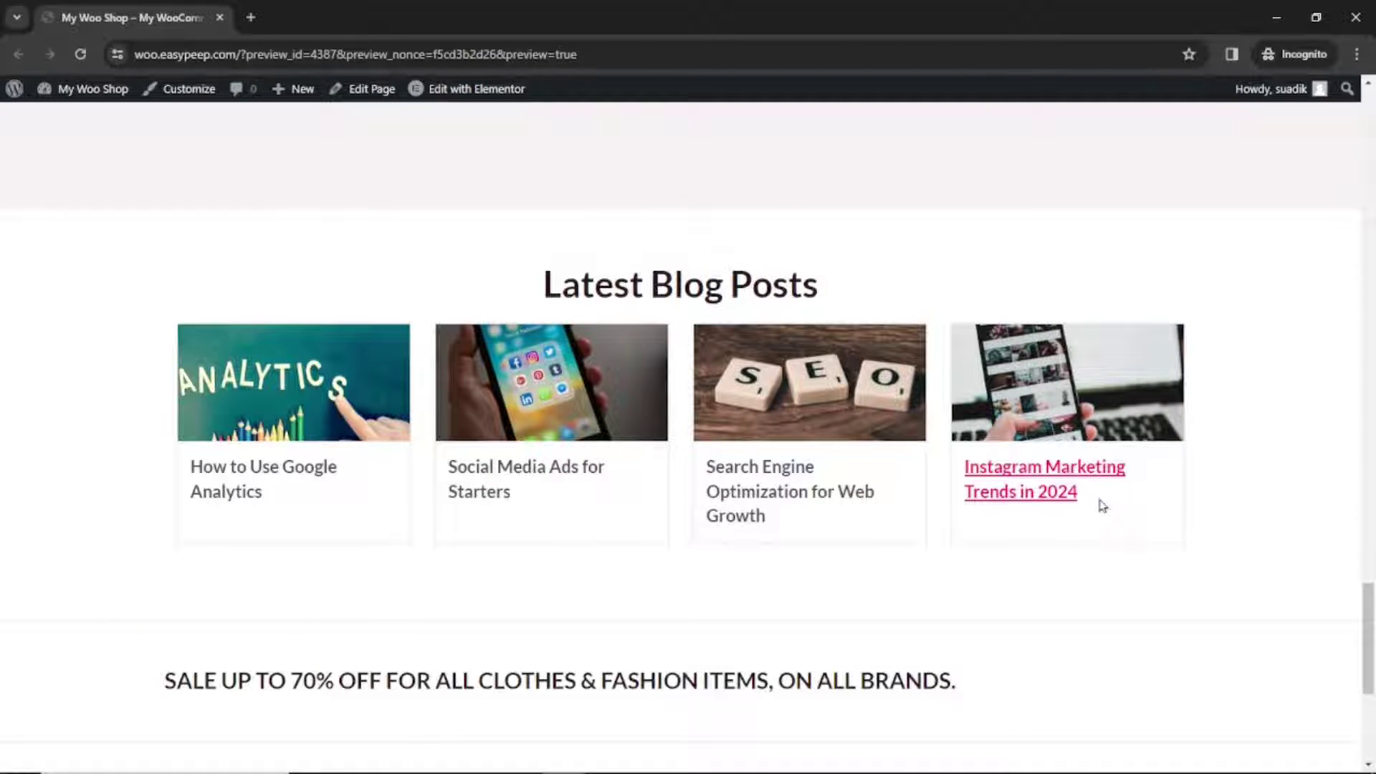
- Search the plugin directory for "post grid" and install and activate The Post Grid plugin by RadiusTheme
mouse_move(63, 91)
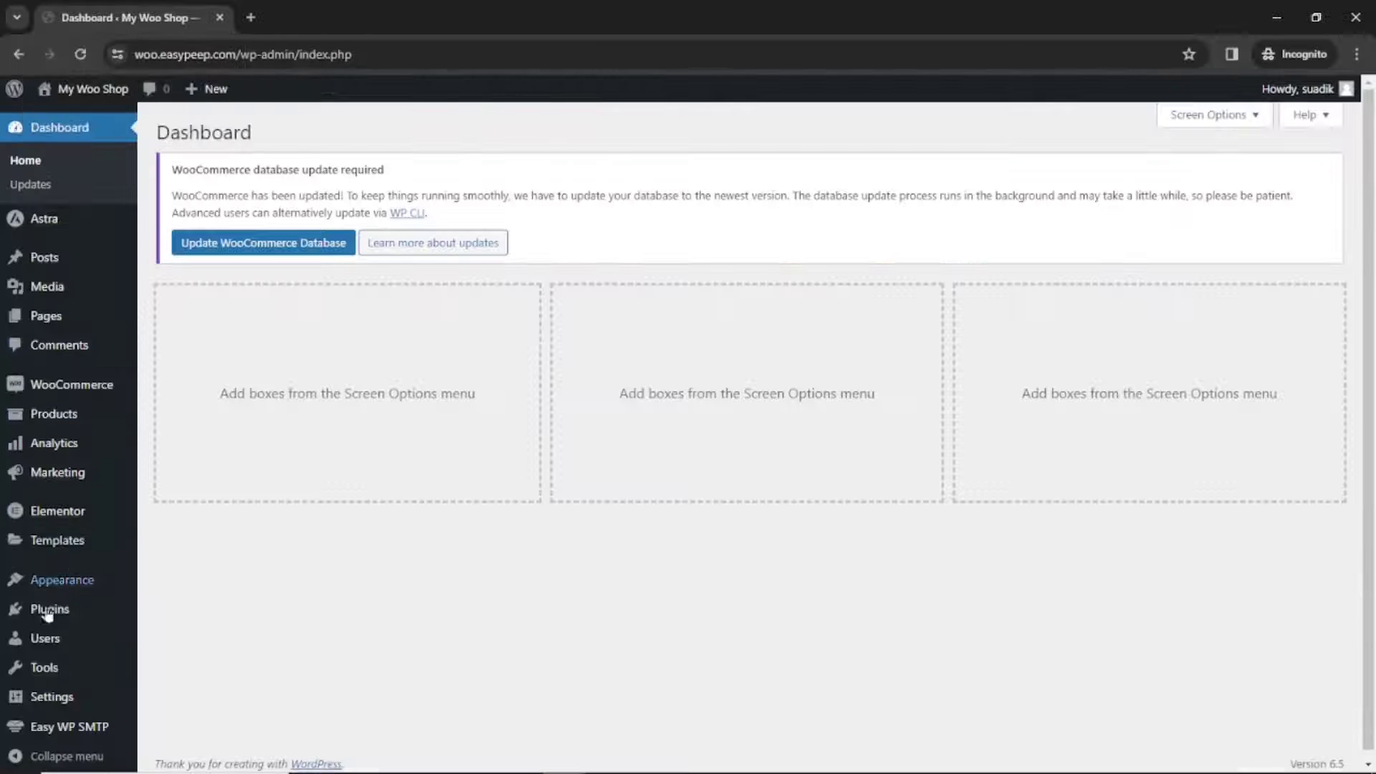
mouse_move(58, 617)
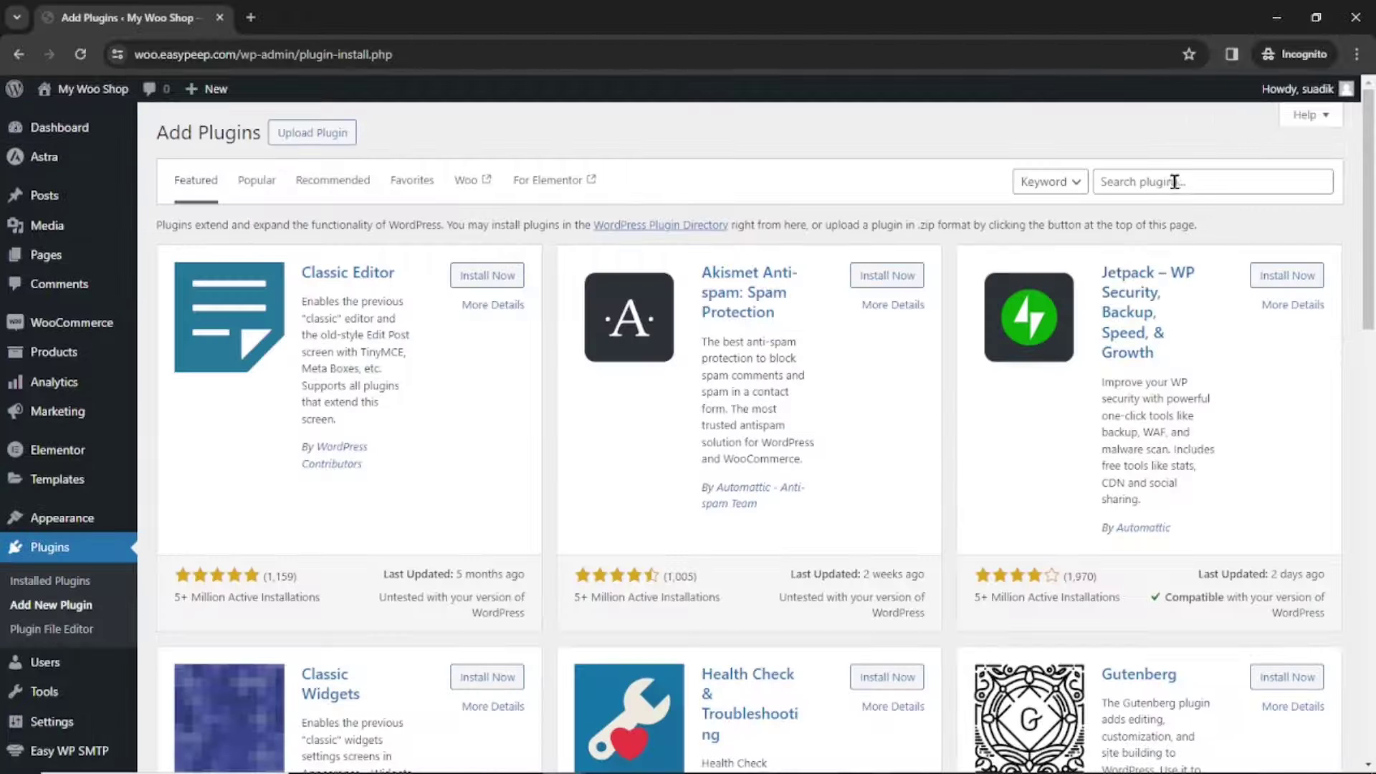
left_click(1216, 177)
type("post grid")
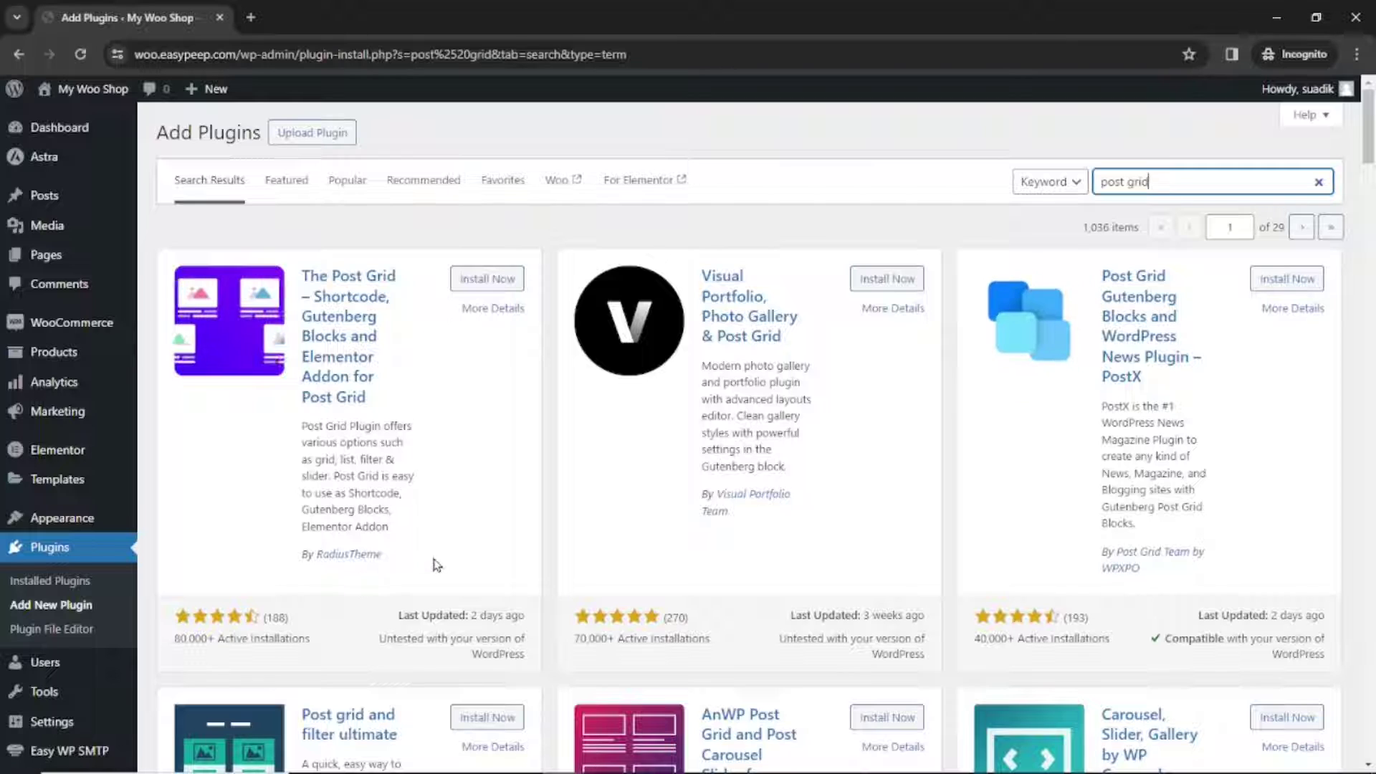
left_click(523, 283)
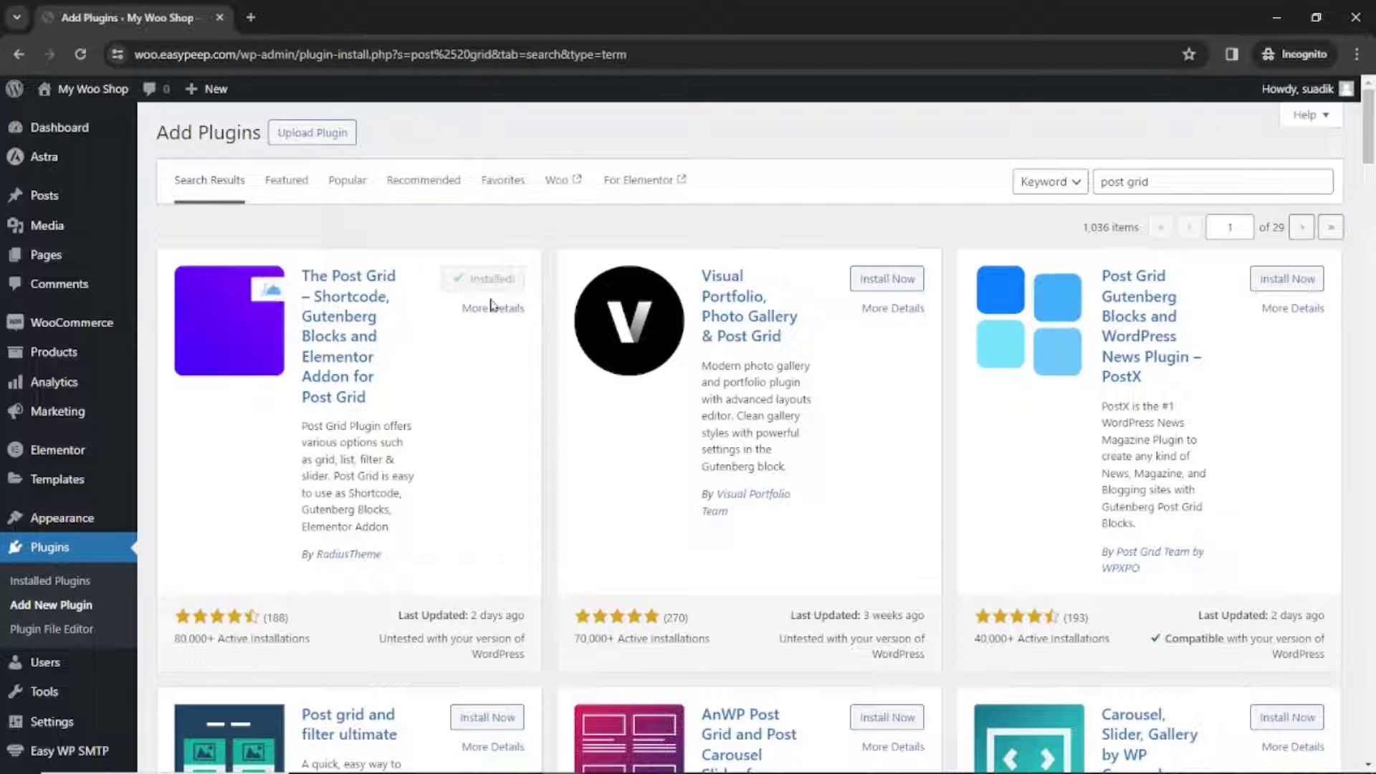
left_click(488, 282)
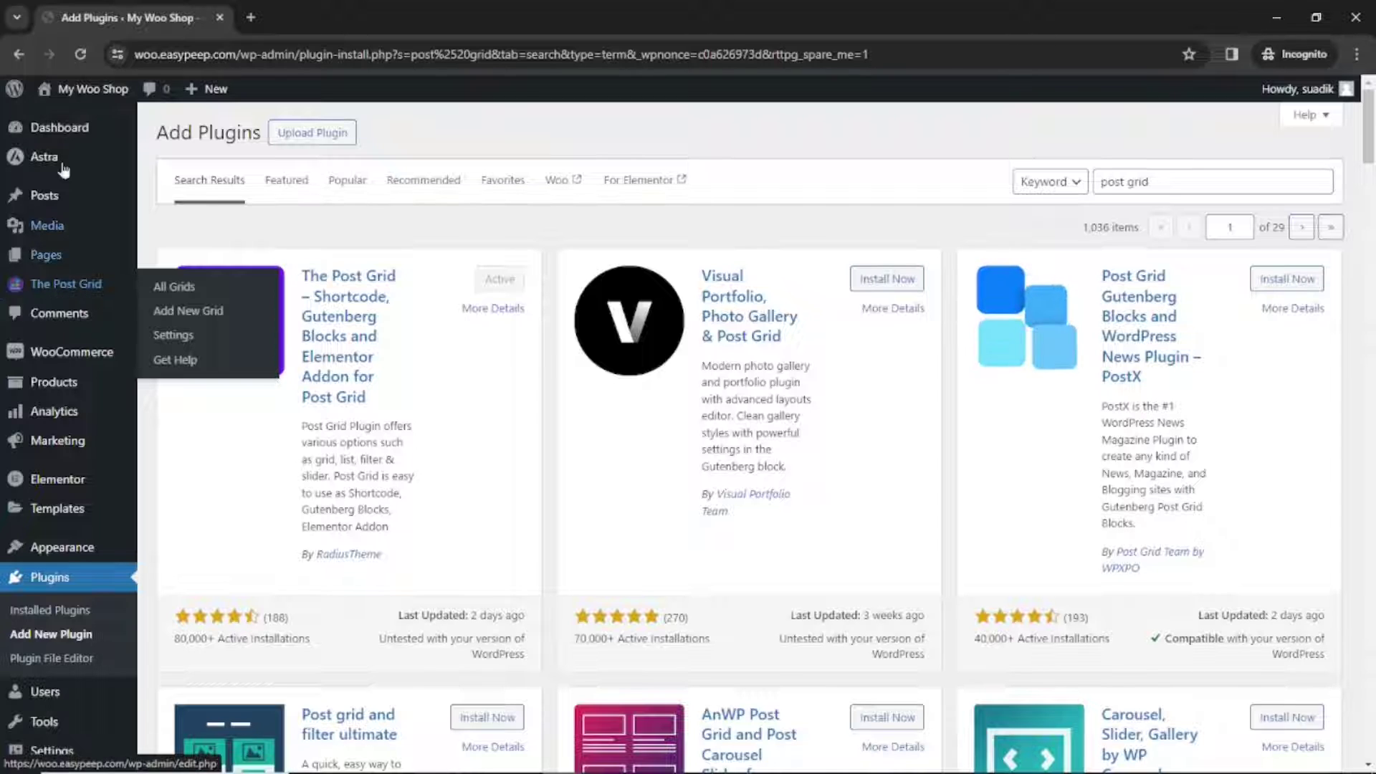
- Visit the shop's home page, go to the area above the sale banner, and open the page for editing with Elementor
left_click(90, 89)
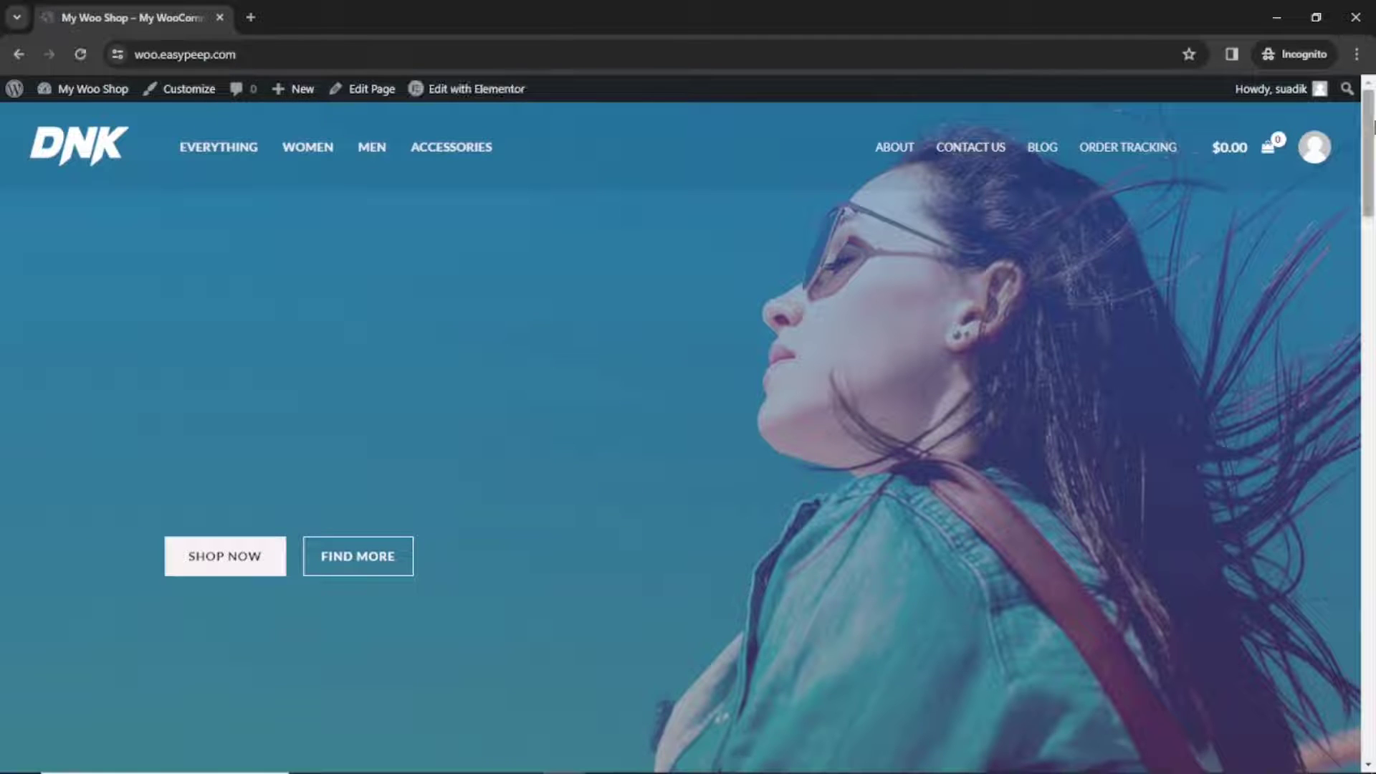
scroll(681, 430, "down", 20)
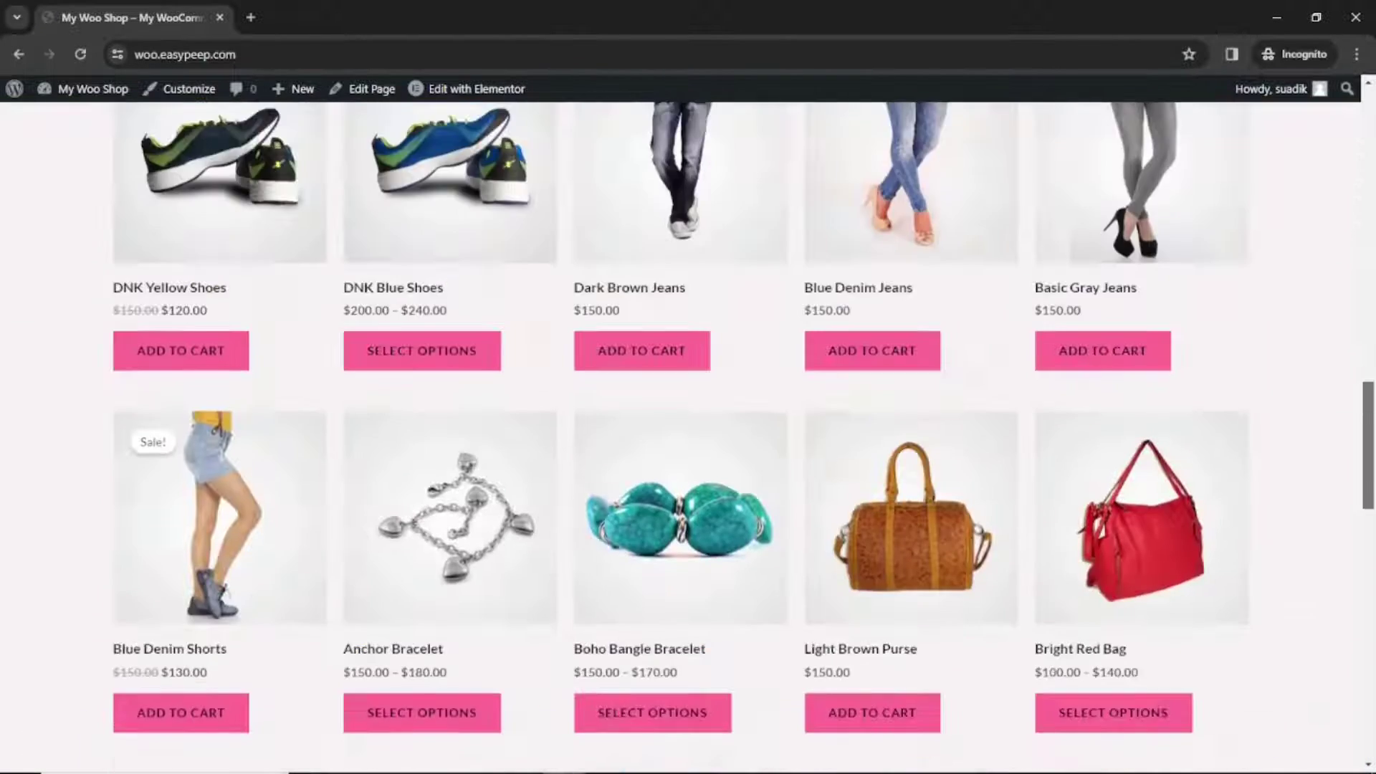
left_click_drag(1367, 419, 1367, 638)
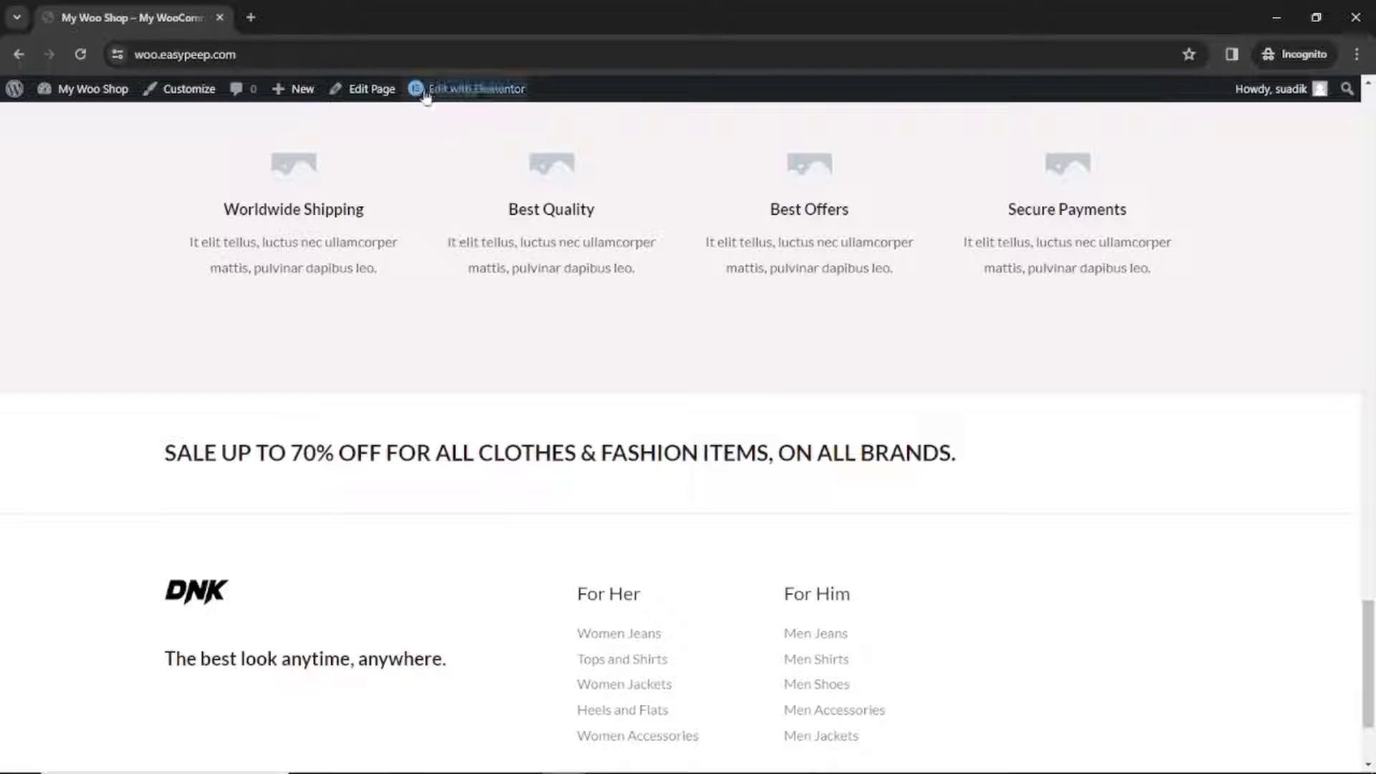
mouse_move(457, 99)
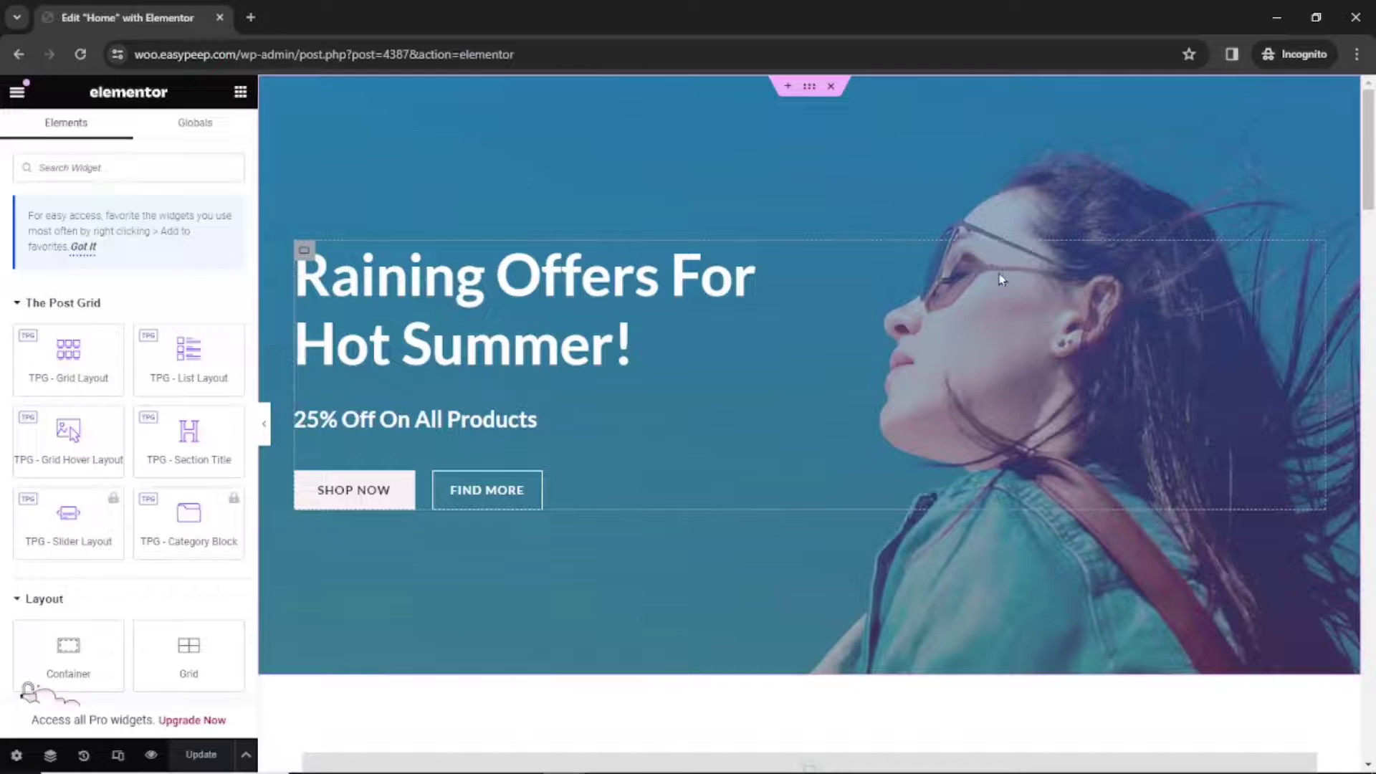
- Add a single-column Flexbox container in the empty area below the Worldwide Shipping and Secure Payments section
scroll(996, 337, "down", 15)
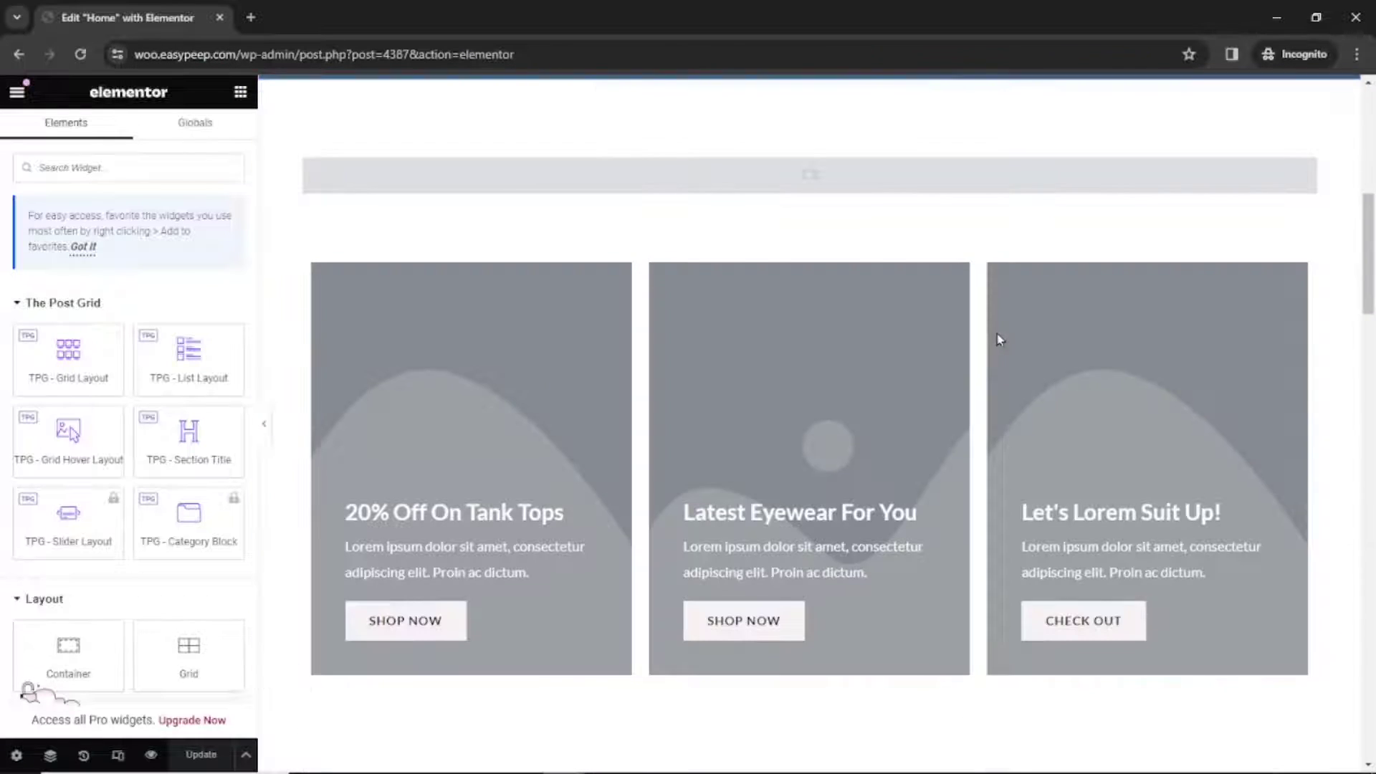
scroll(1002, 359, "down", 10)
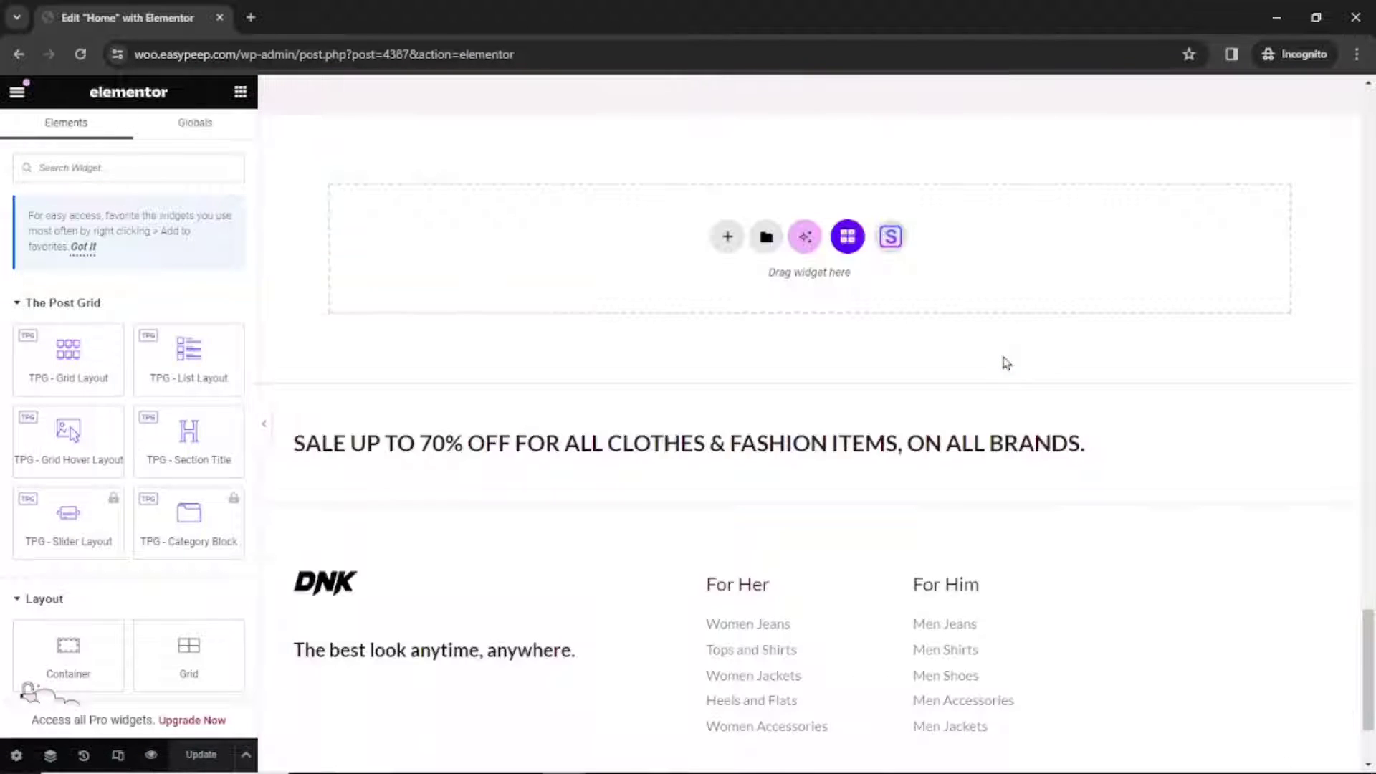
scroll(1035, 375, "up", 5)
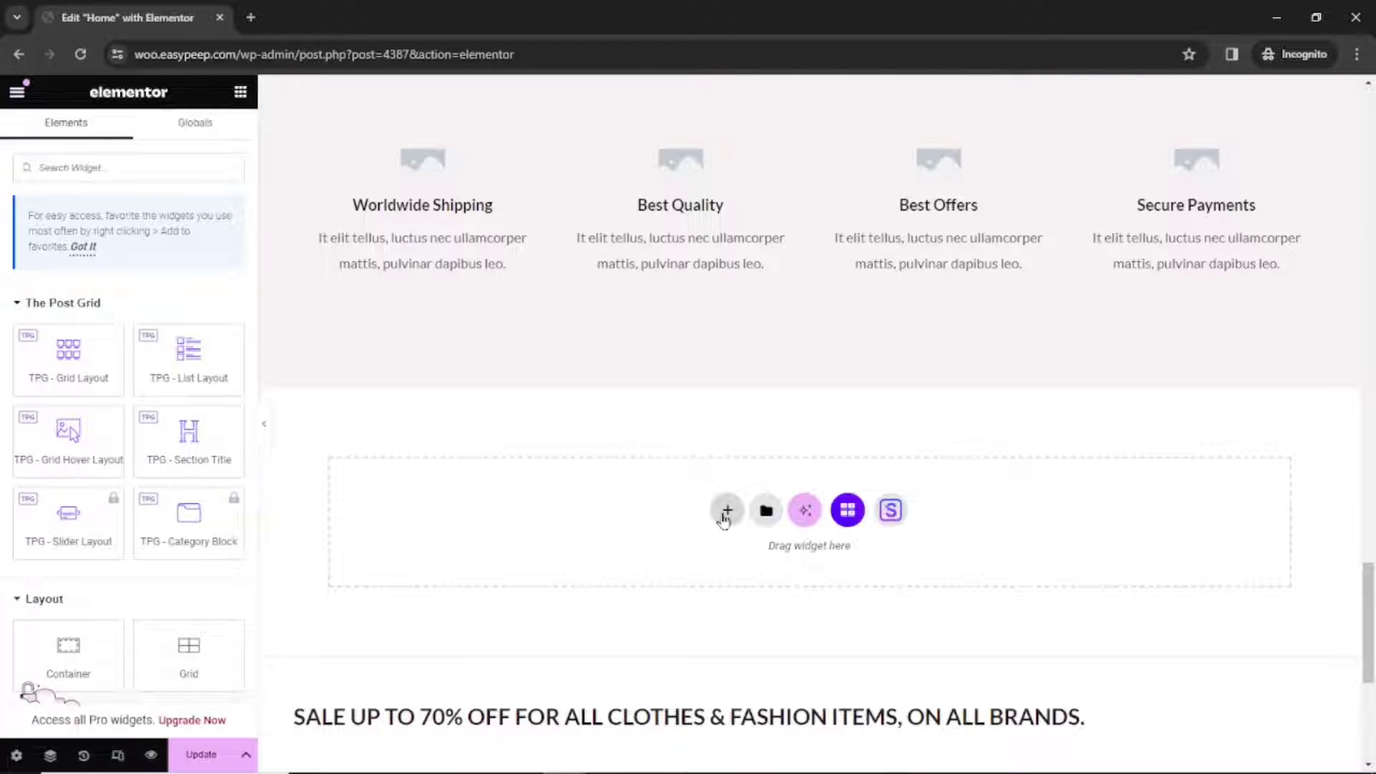
left_click(726, 510)
left_click(751, 579)
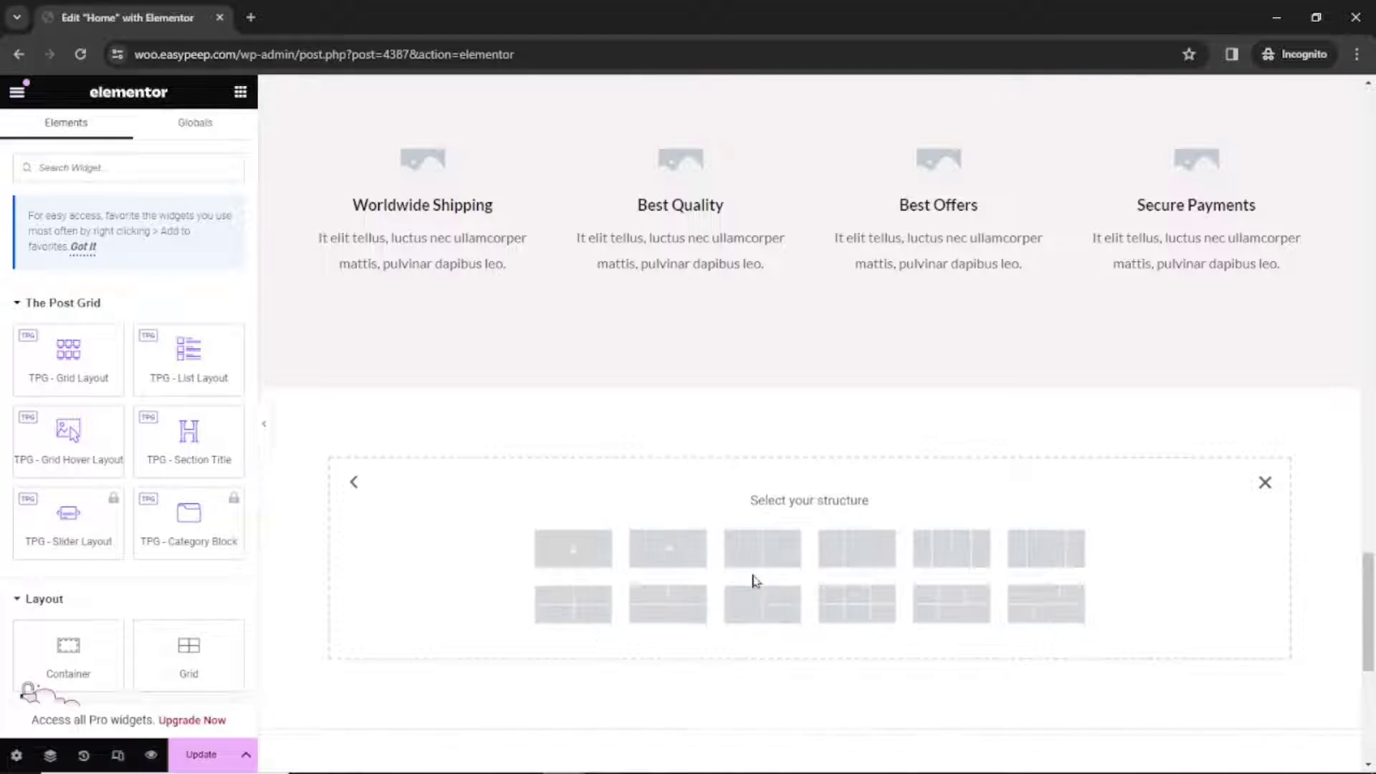
left_click(557, 558)
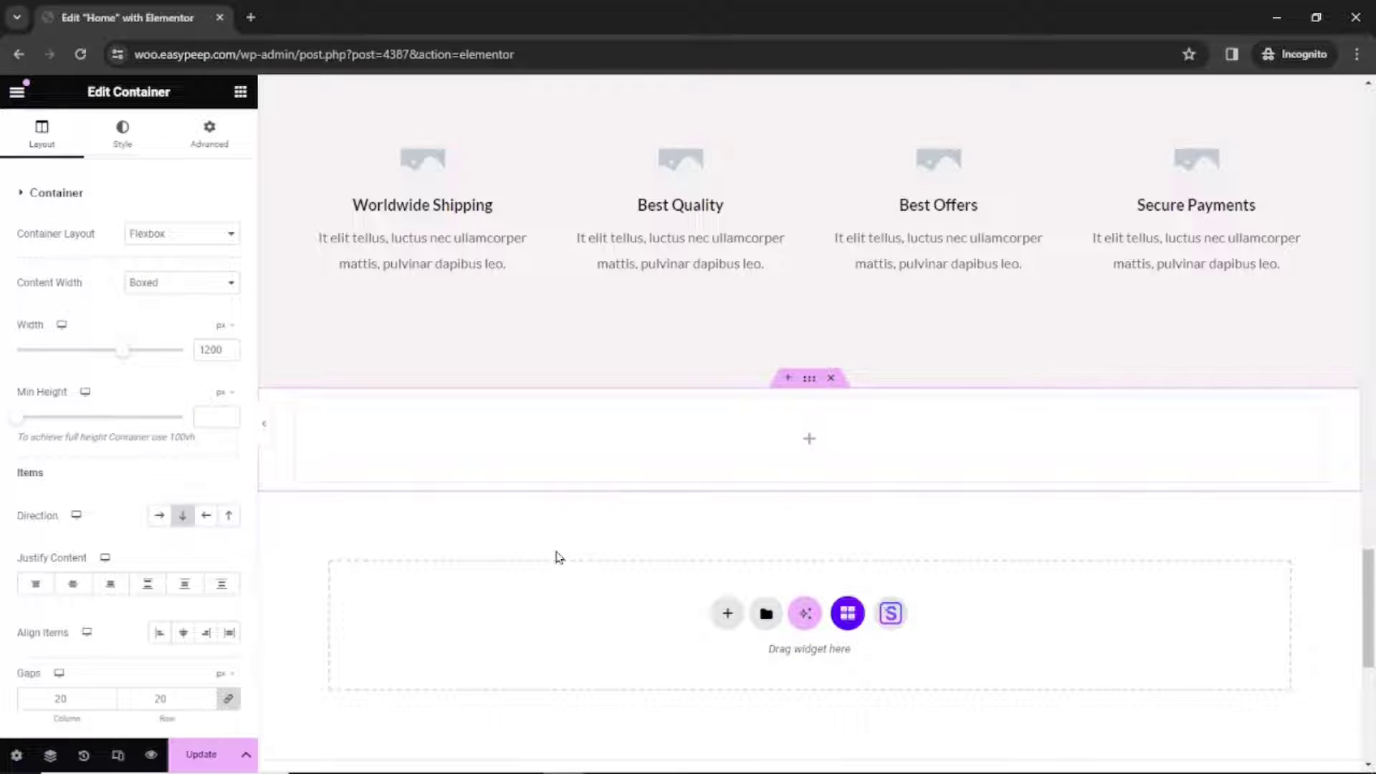
- Add a Heading widget to the new container with the title "Latest Blog Posts" and align it to the center
left_click(242, 93)
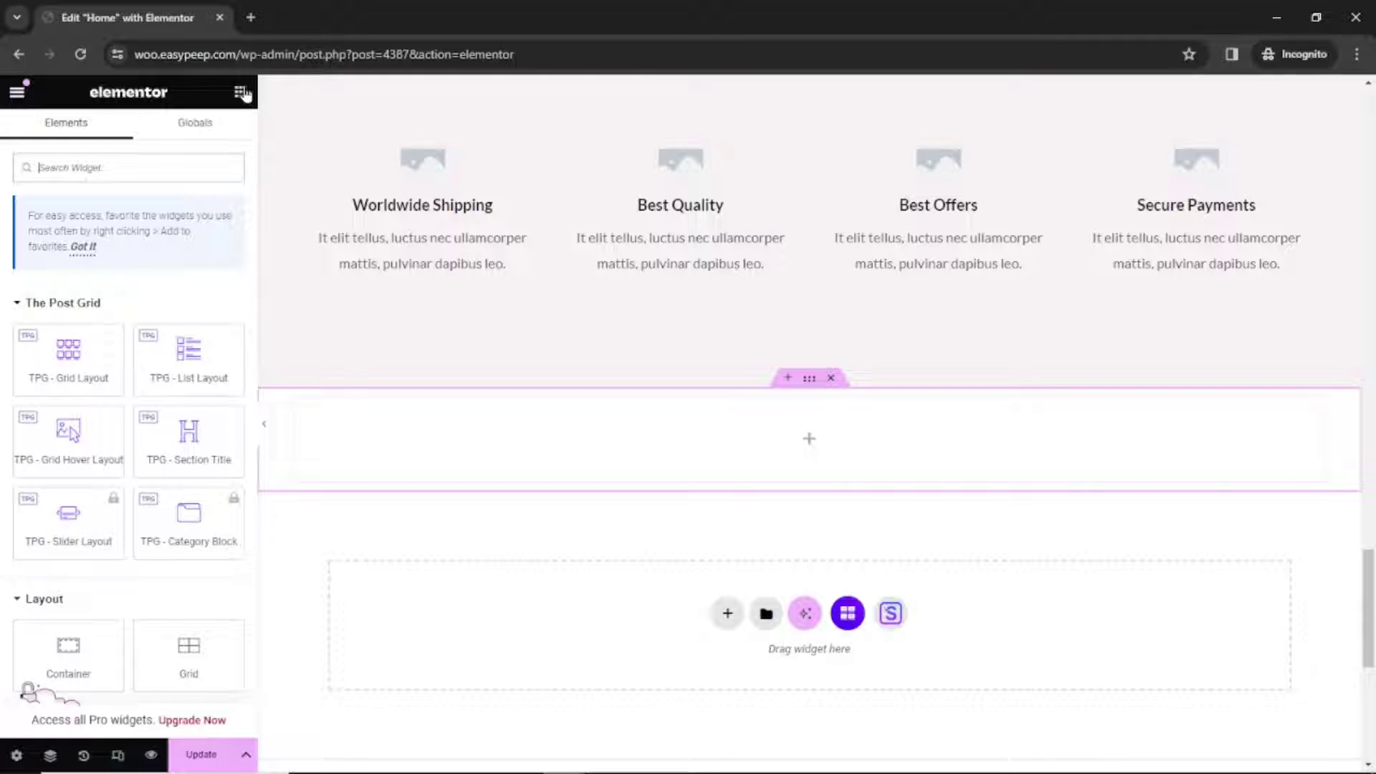
scroll(201, 243, "down", 5)
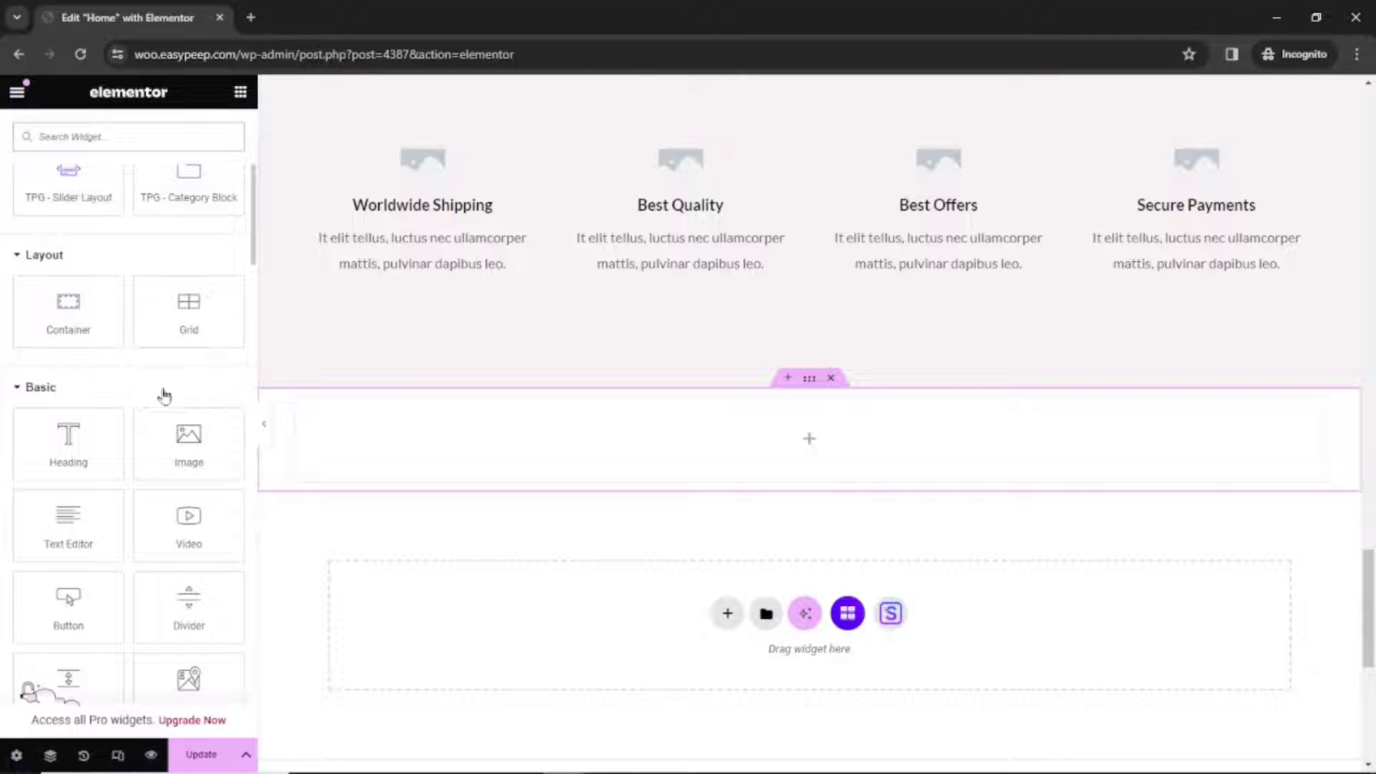
left_click_drag(85, 464, 635, 442)
left_click_drag(175, 255, 3, 251)
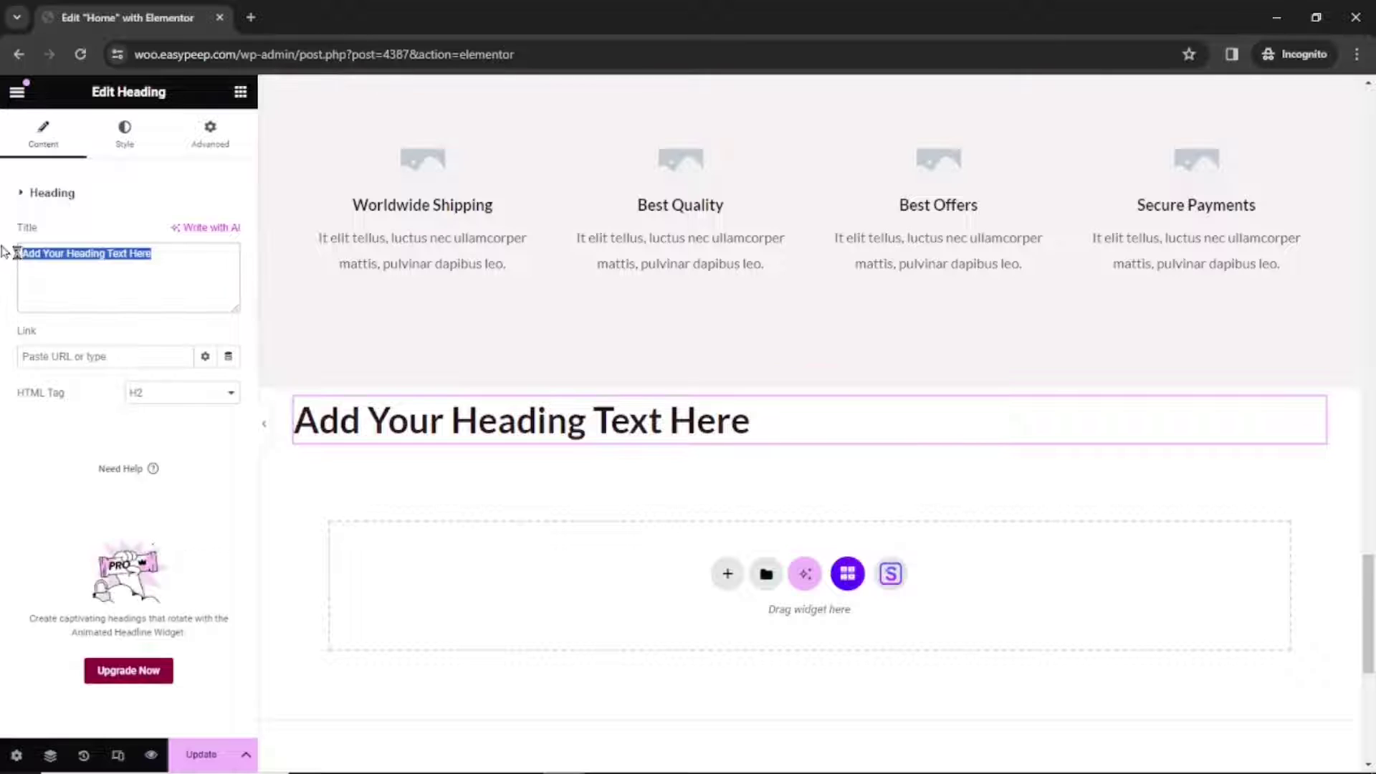
type("Latest Blog Posts")
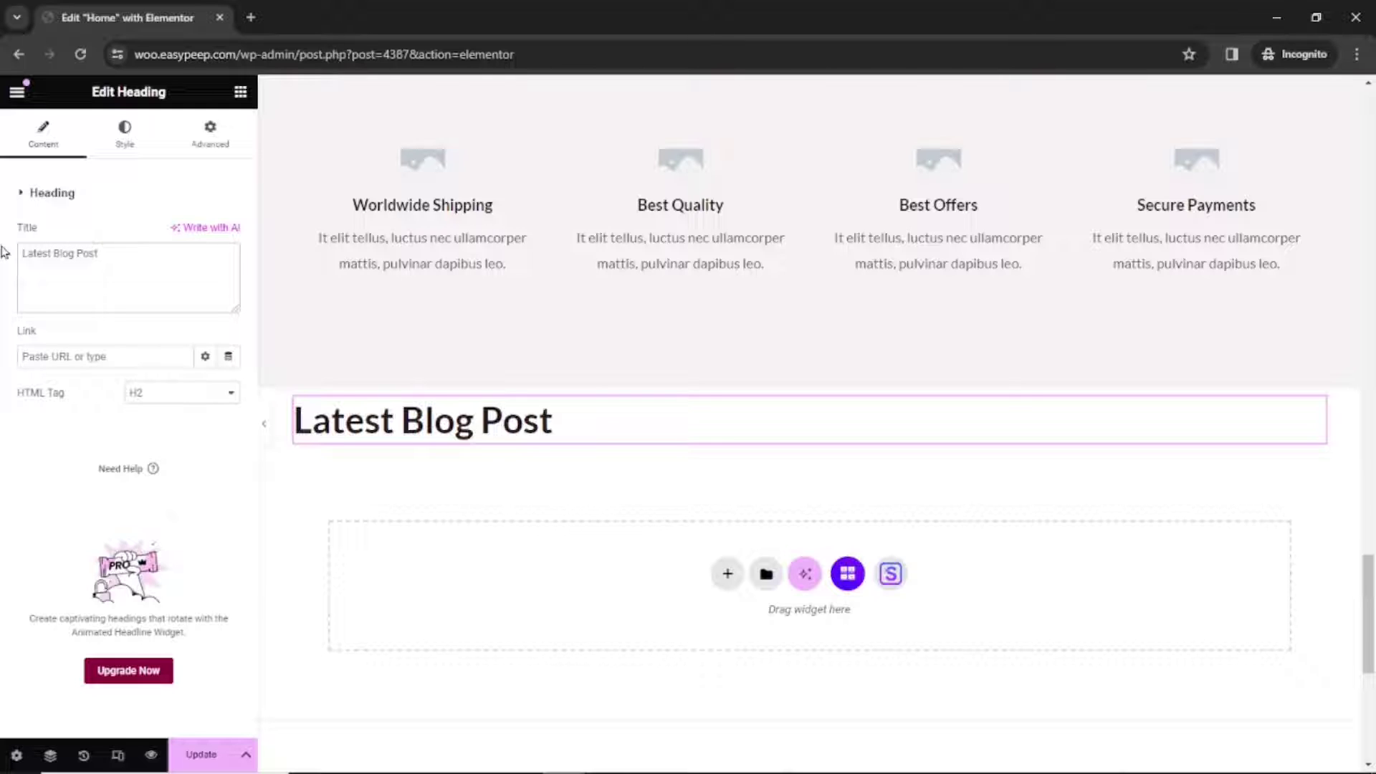
left_click(143, 138)
left_click(183, 236)
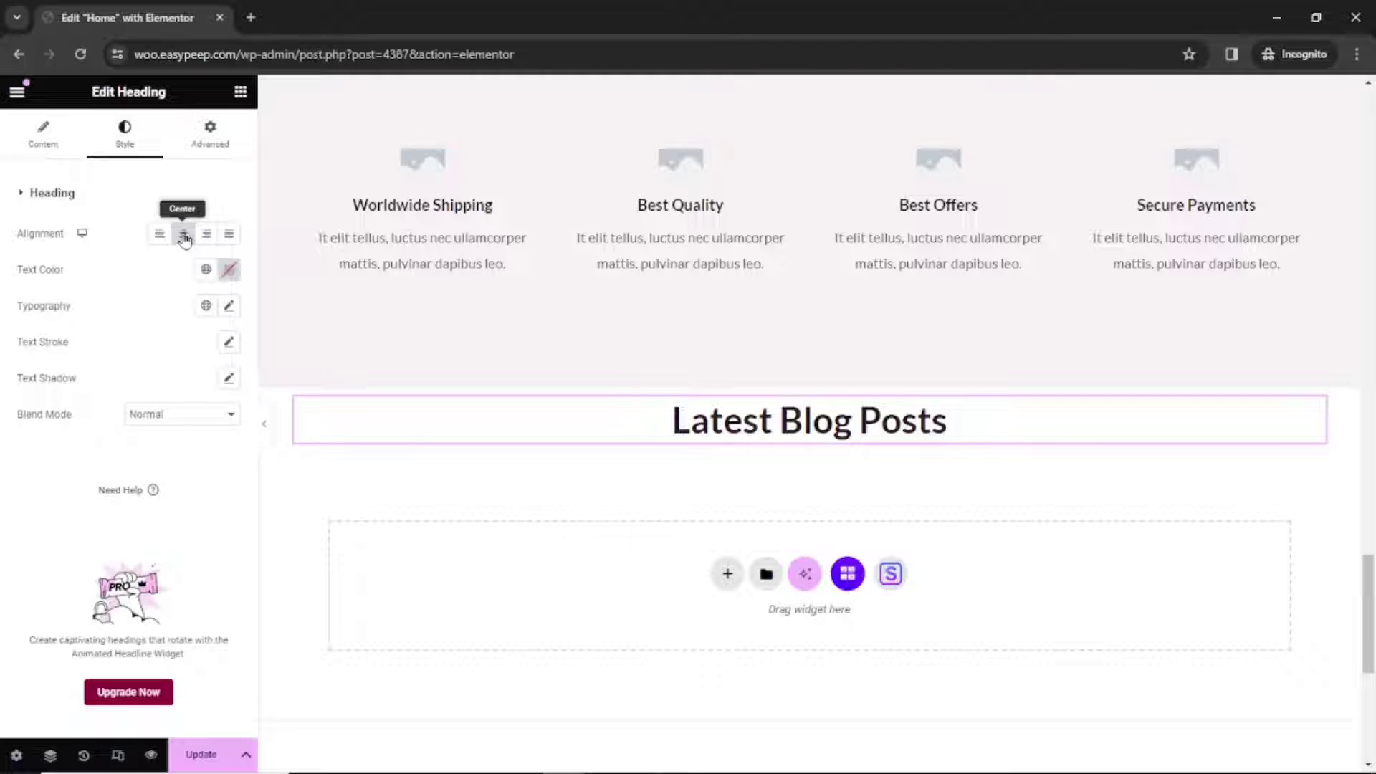
- Insert a TPG - Grid Layout widget below the "Latest Blog Posts" heading to display the blog posts
left_click(239, 96)
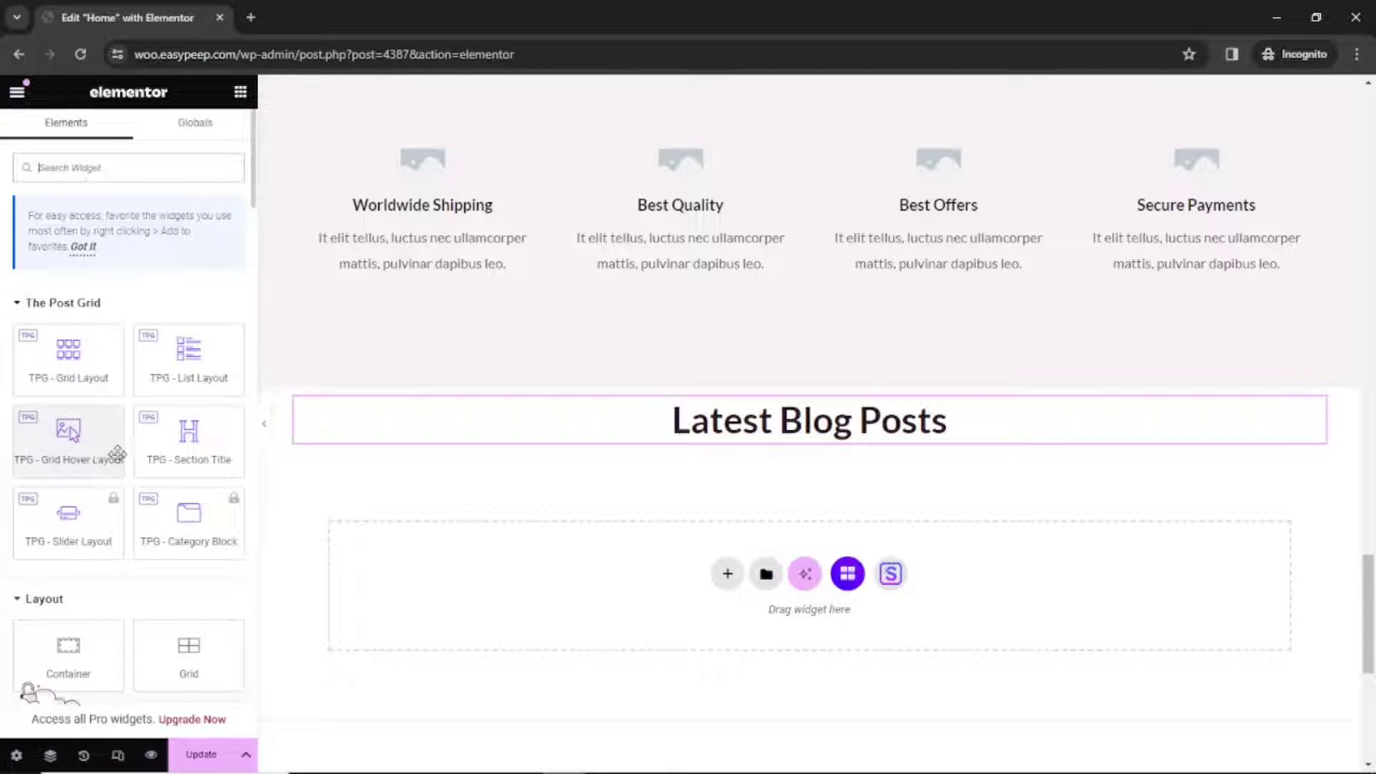
left_click_drag(48, 343, 630, 438)
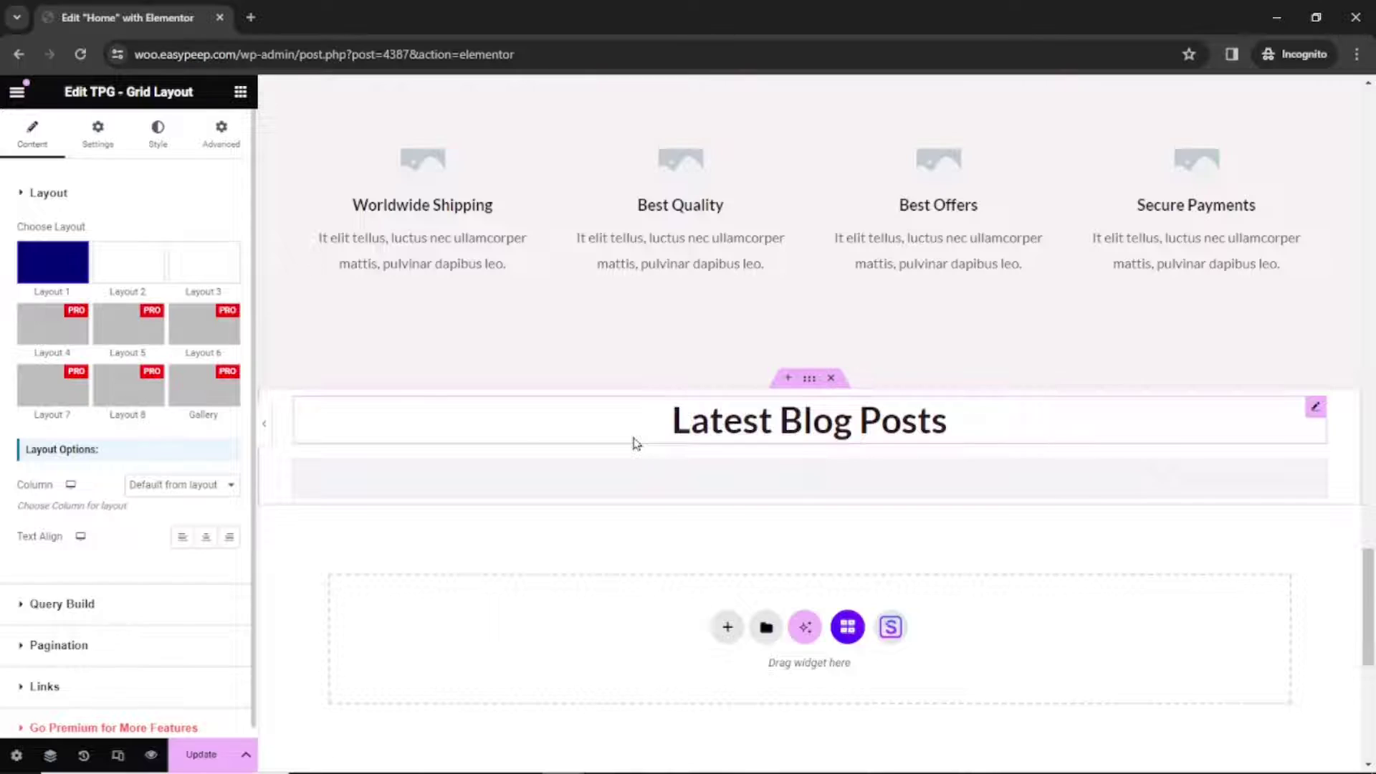
scroll(1106, 492, "down", 3)
scroll(1106, 493, "down", 8)
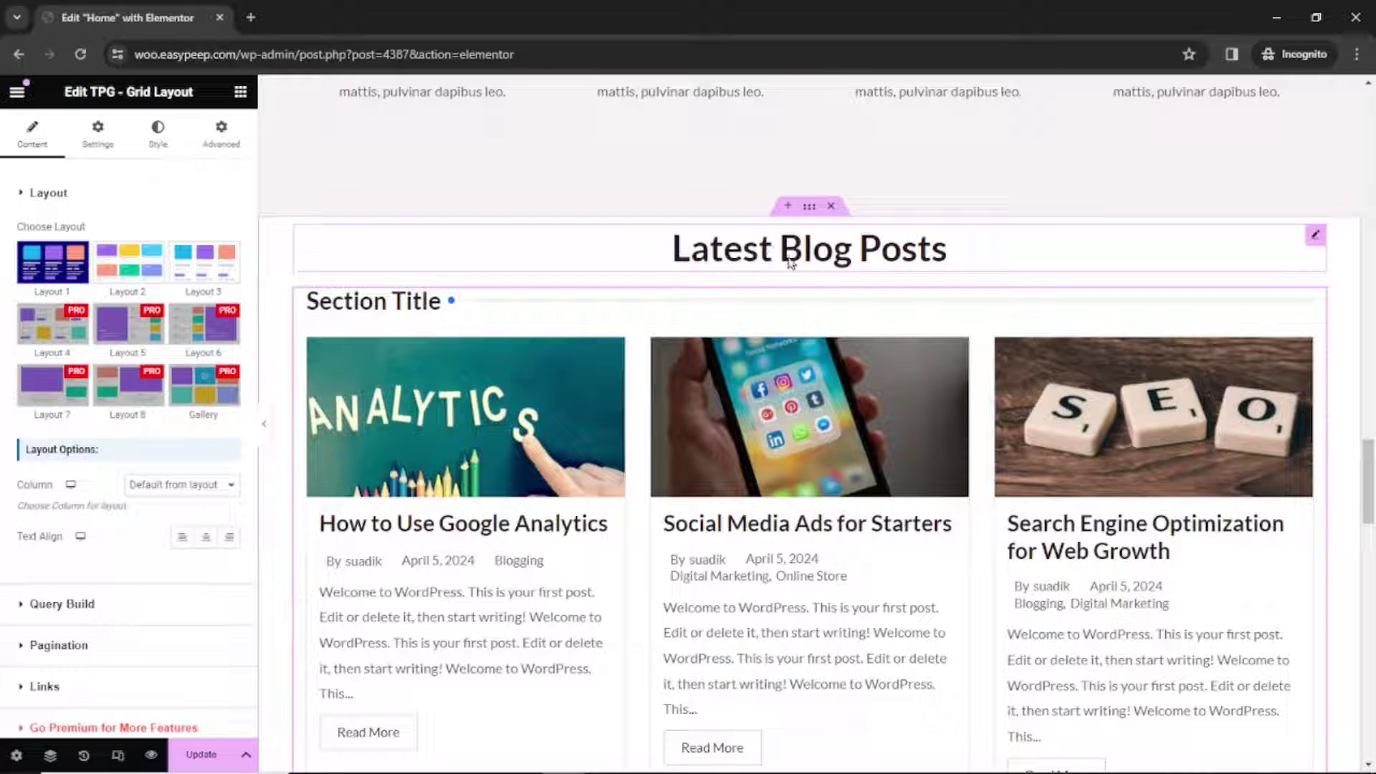
scroll(791, 262, "down", 1)
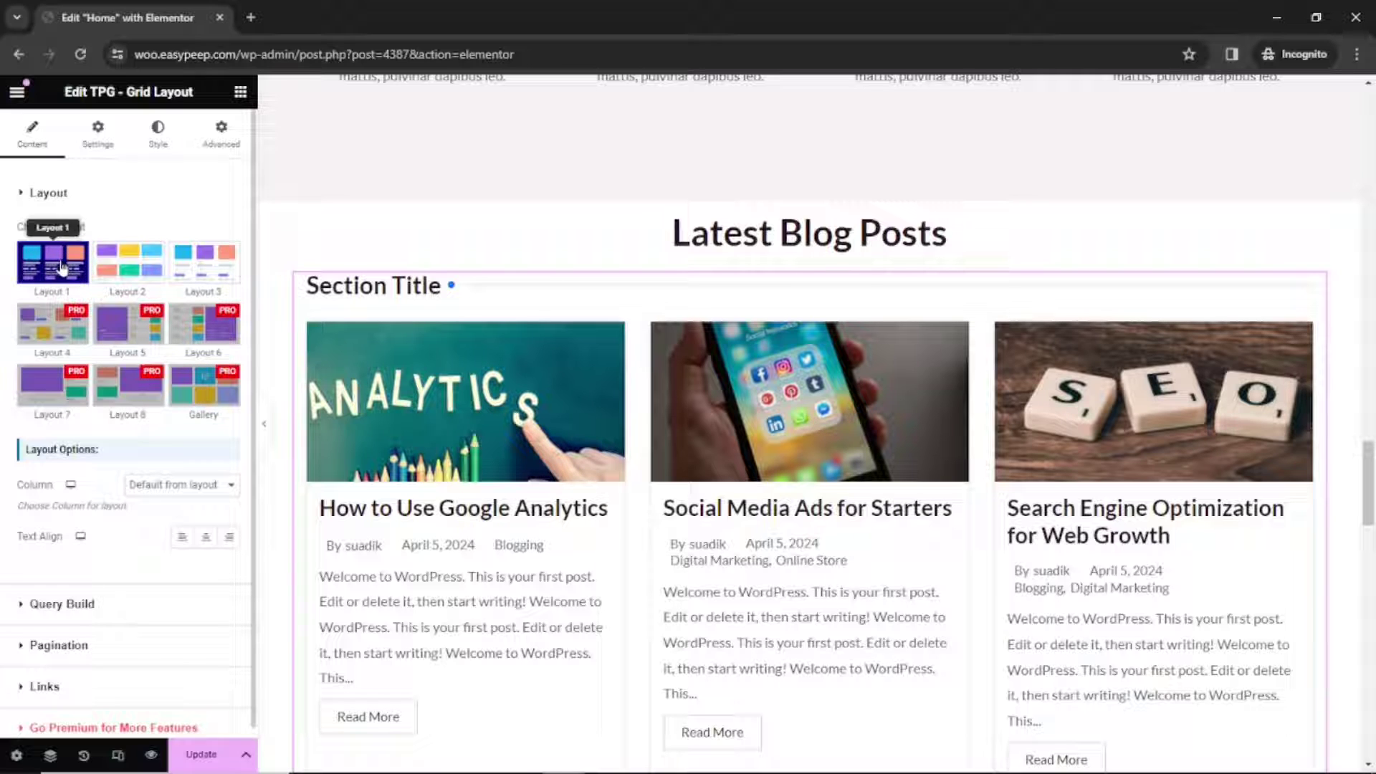
- Try Layout 2 and Layout 3 on the post grid for comparison and return it to Layout 1
left_click(120, 266)
scroll(516, 244, "down", 3)
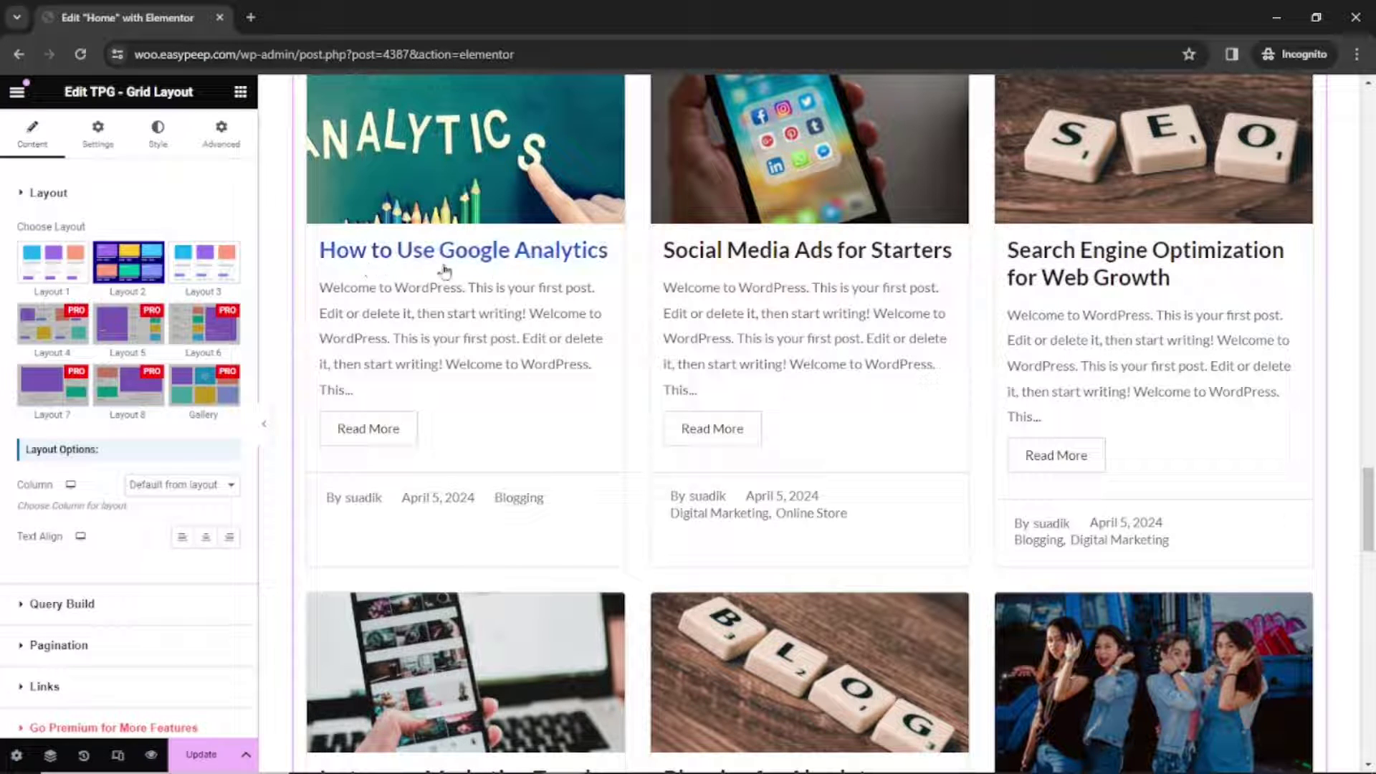
left_click(52, 262)
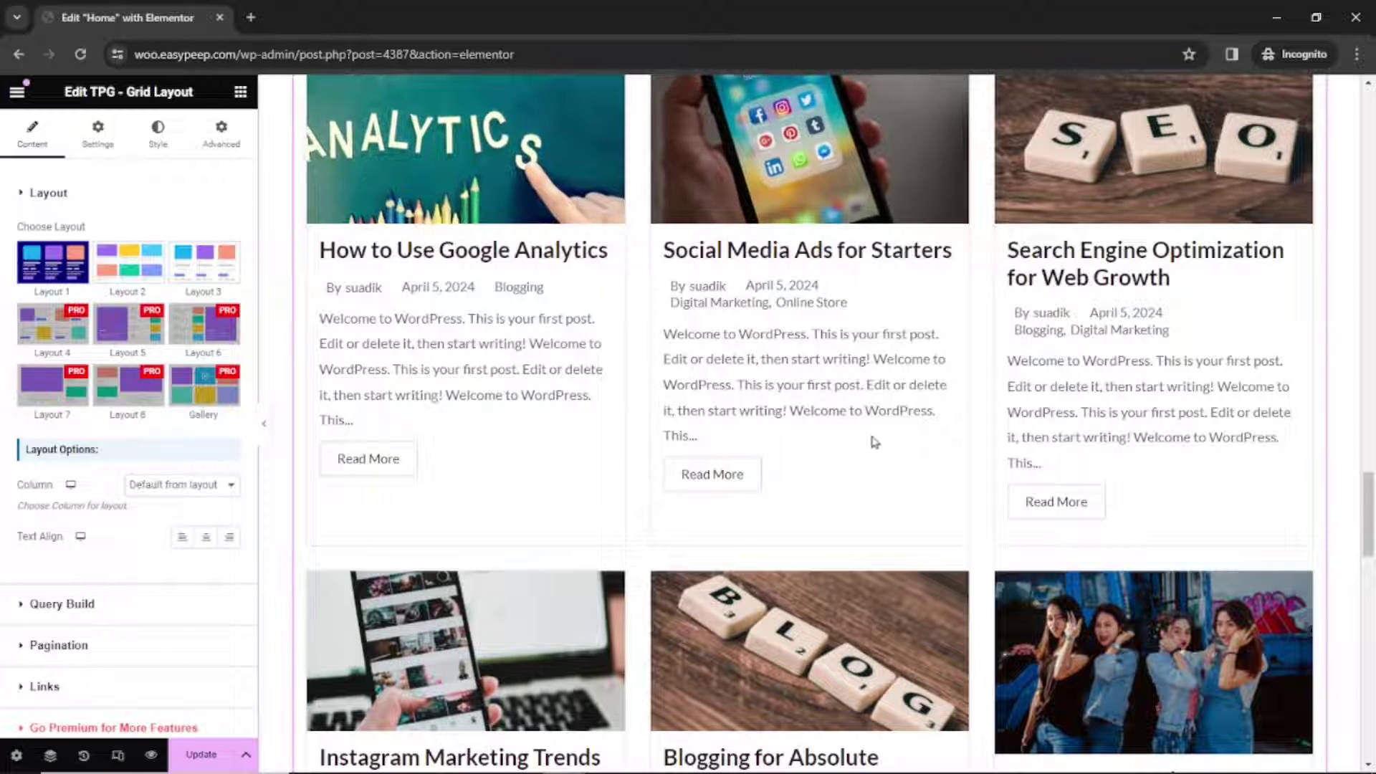
left_click(204, 267)
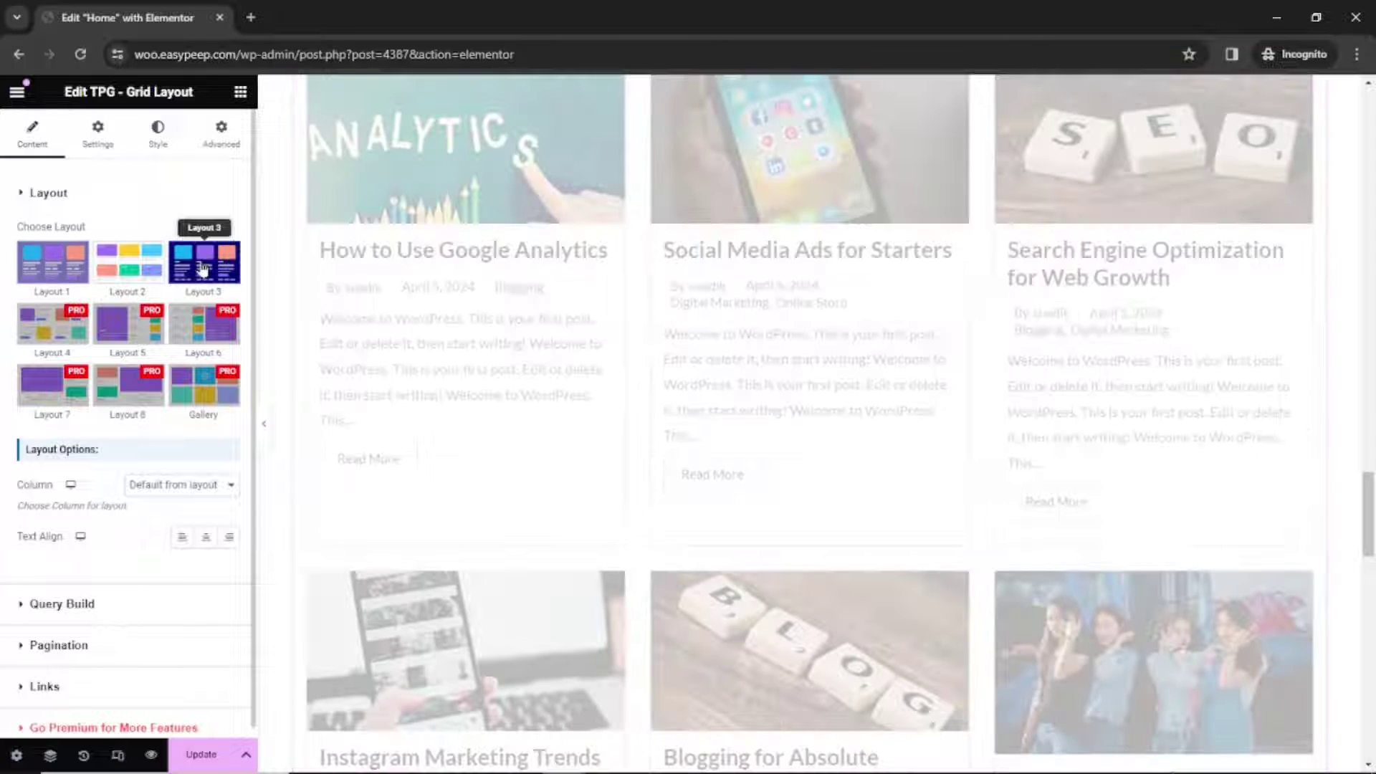
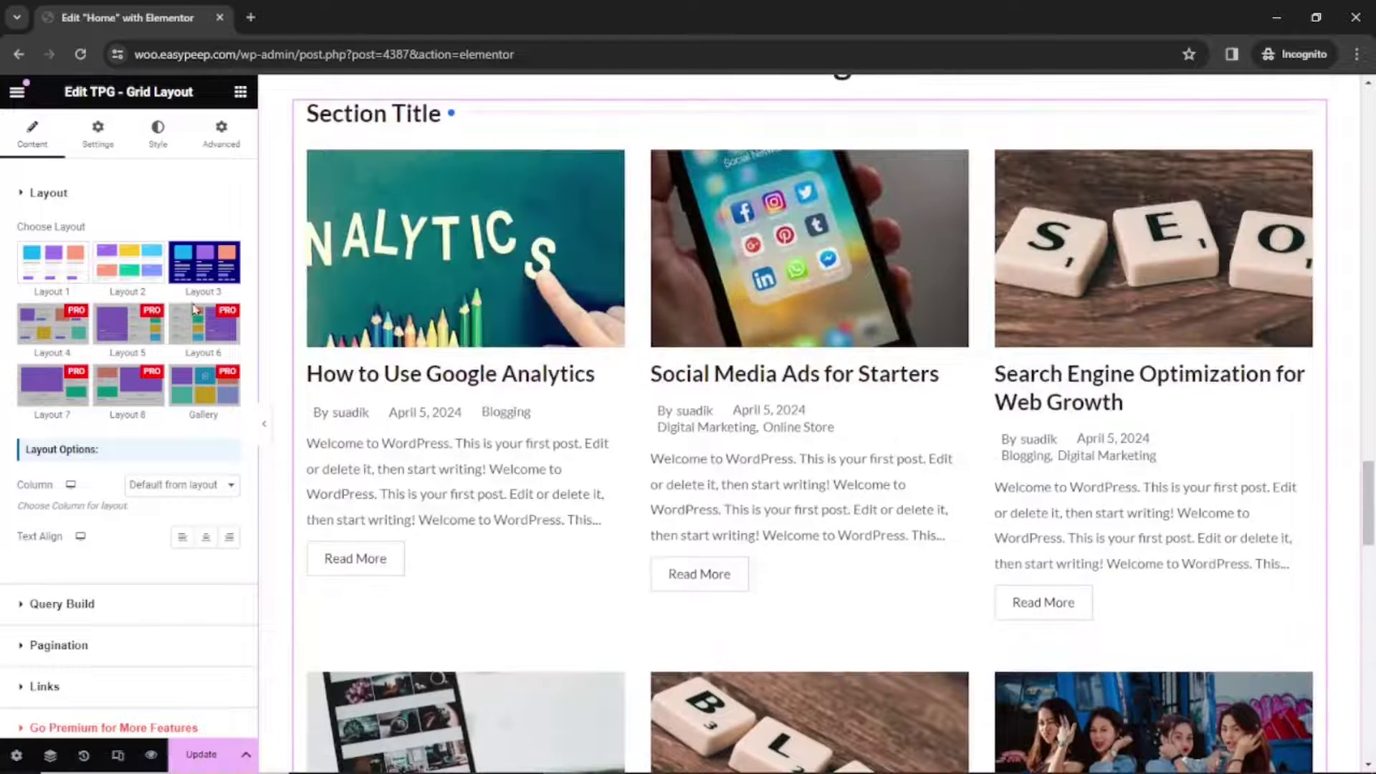
left_click(45, 274)
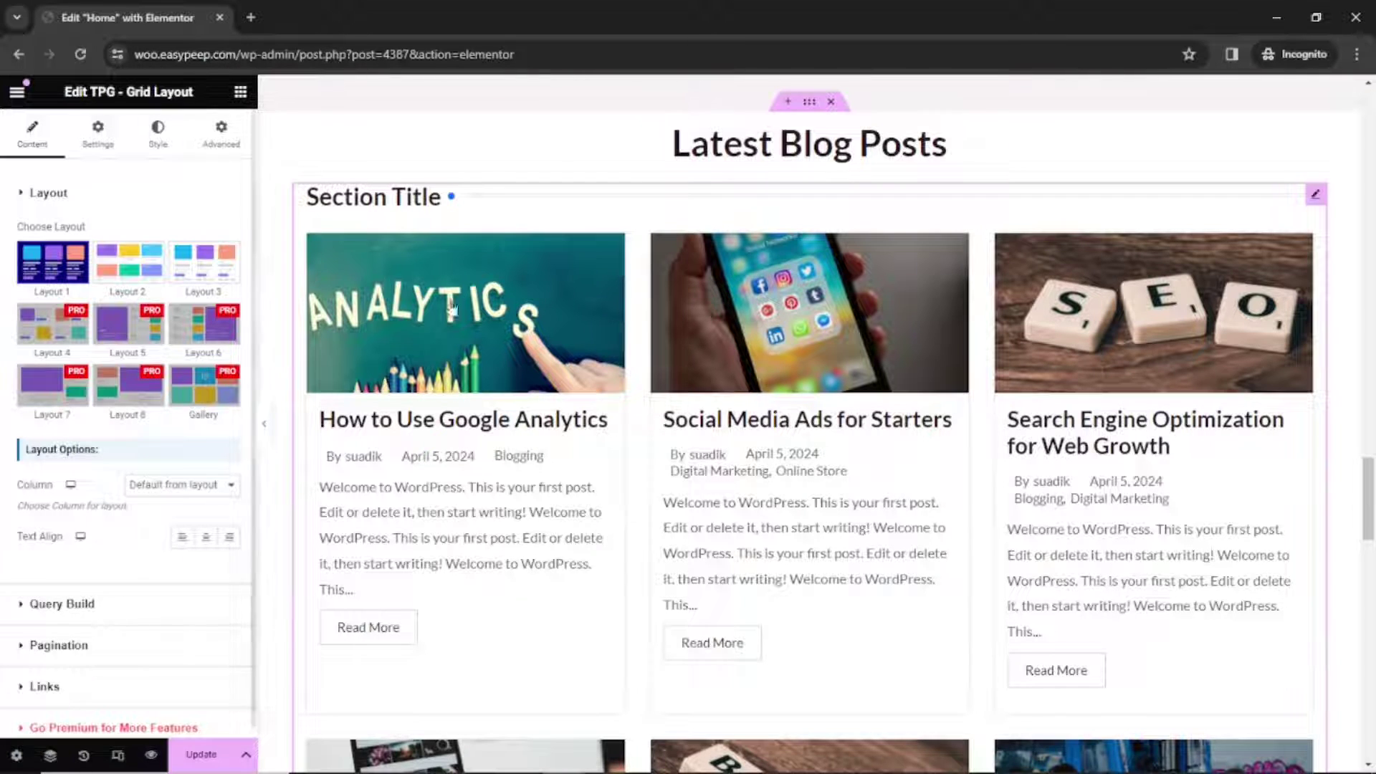
- Set the post grid's column option to 4 Columns and review the posts in the page
left_click(177, 487)
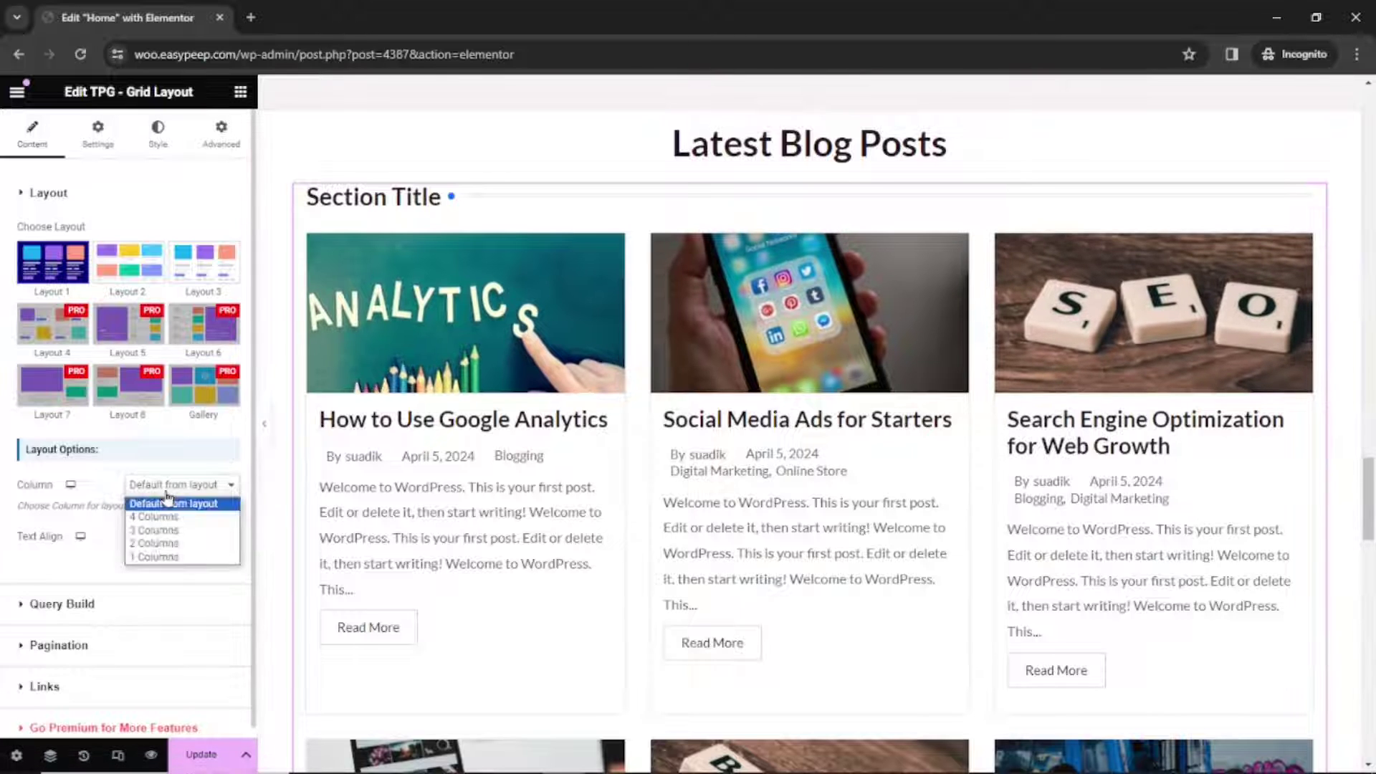
left_click(201, 516)
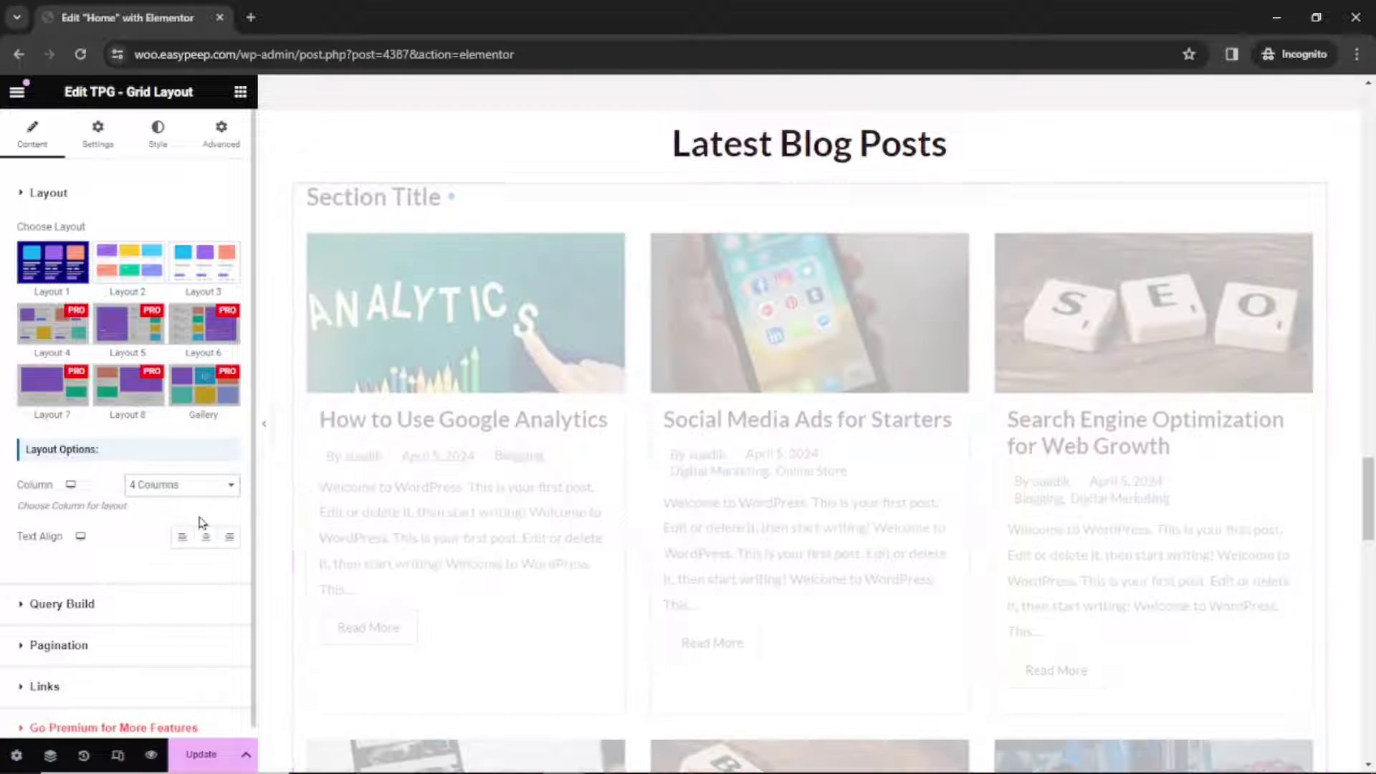
scroll(1120, 566, "down", 8)
scroll(1118, 567, "up", 8)
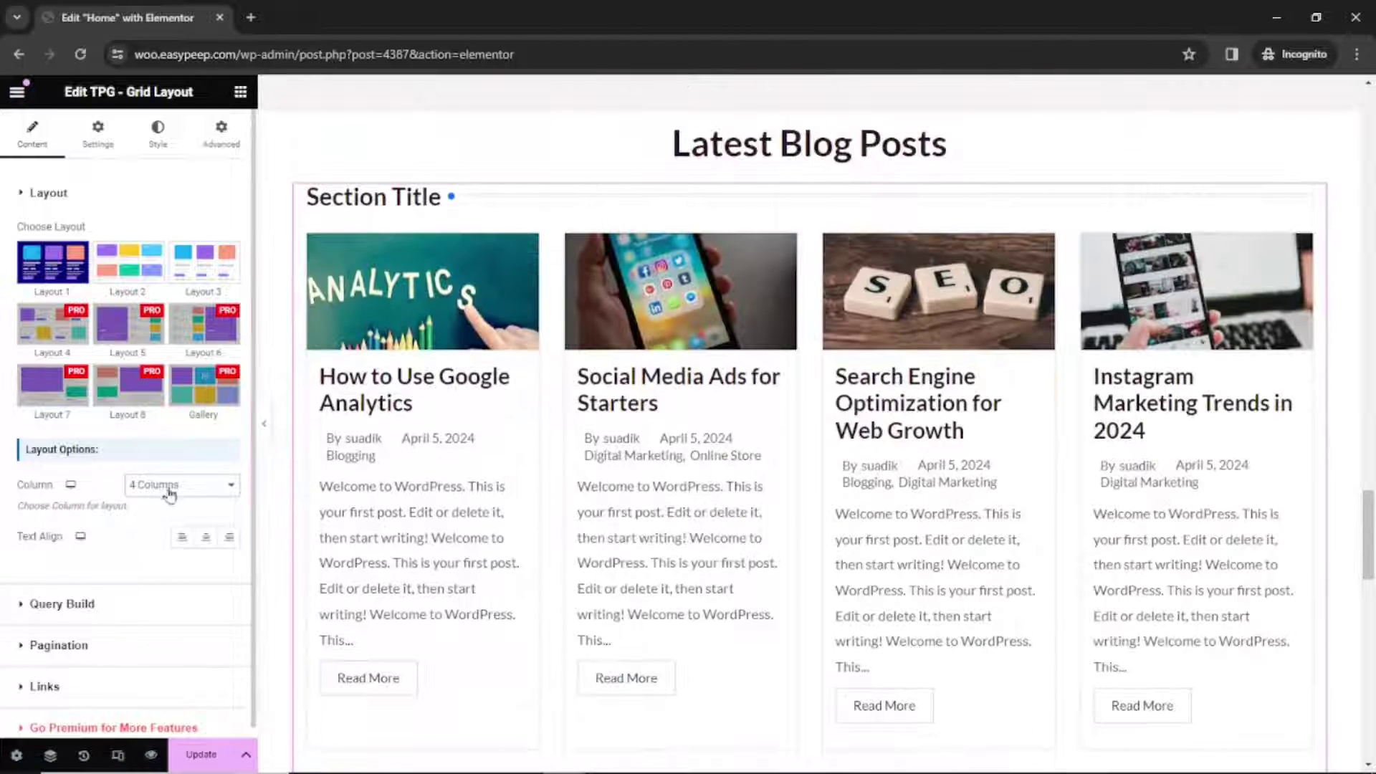
- Try 2 Columns for the post grid and restore the column option to 4 Columns
left_click(160, 486)
left_click(173, 544)
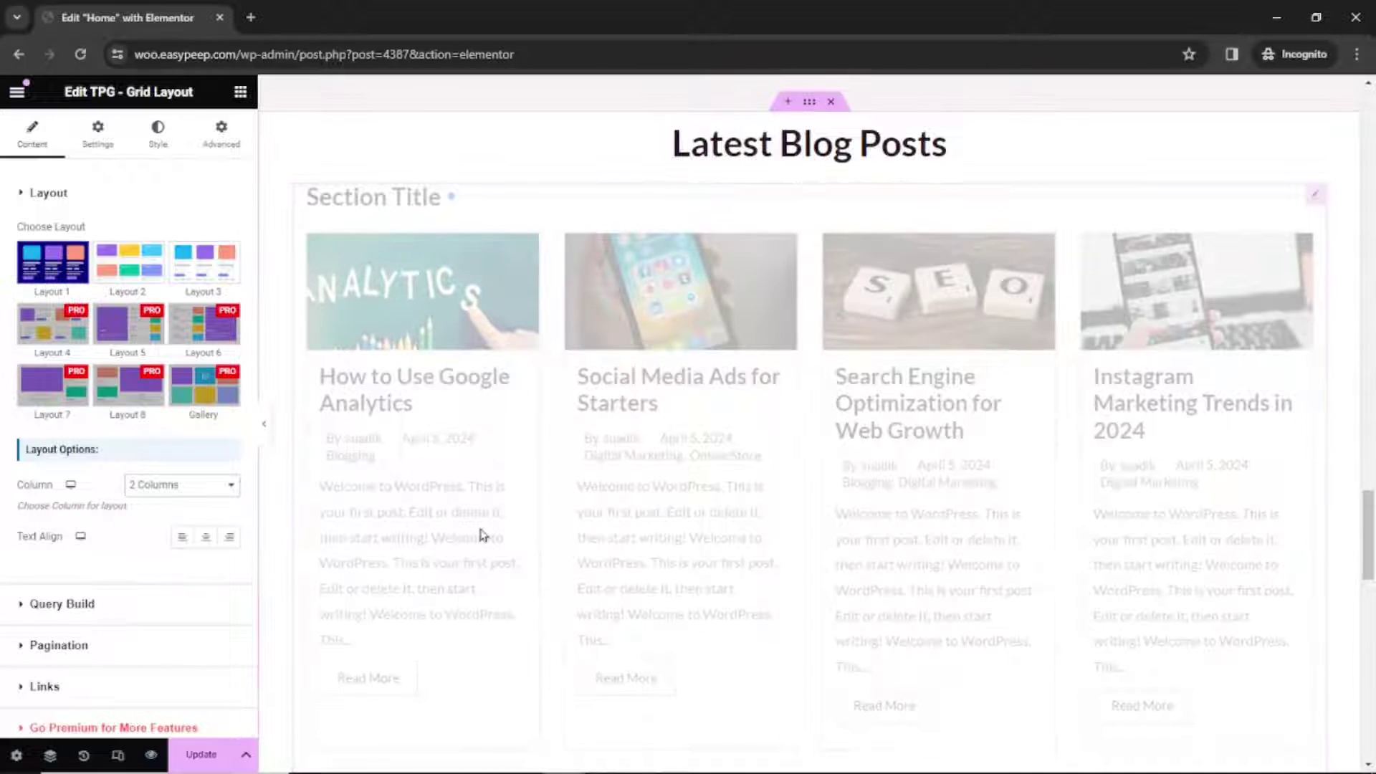
scroll(645, 549, "down", 8)
scroll(648, 381, "up", 8)
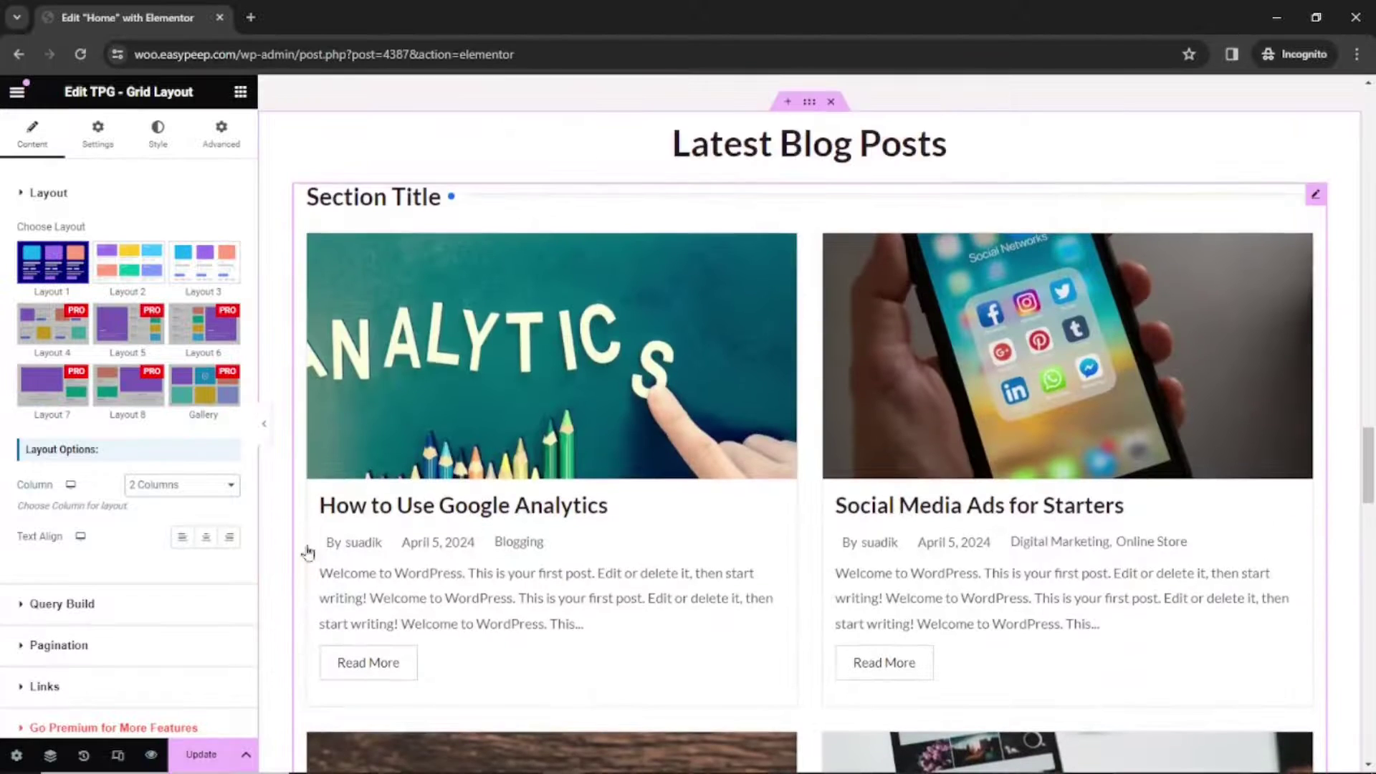
left_click(185, 486)
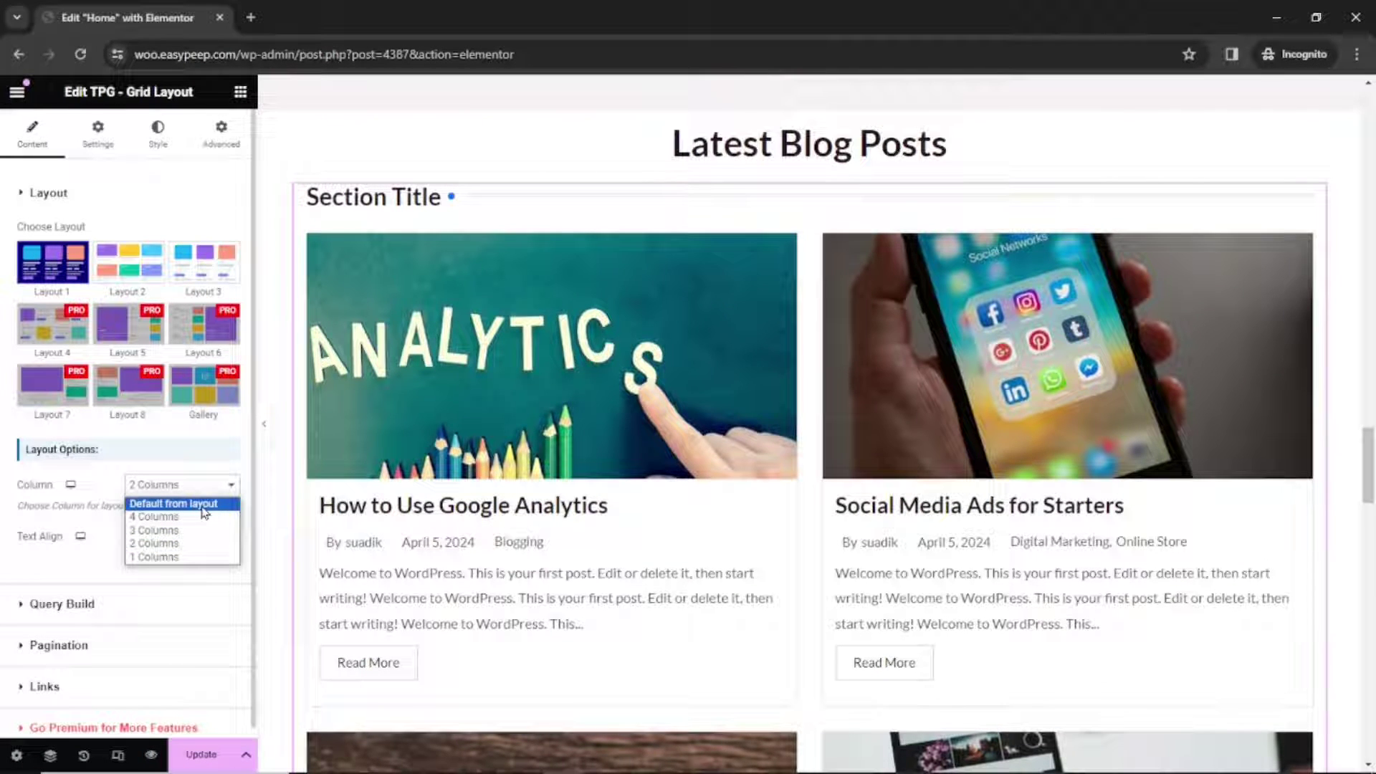
left_click(172, 518)
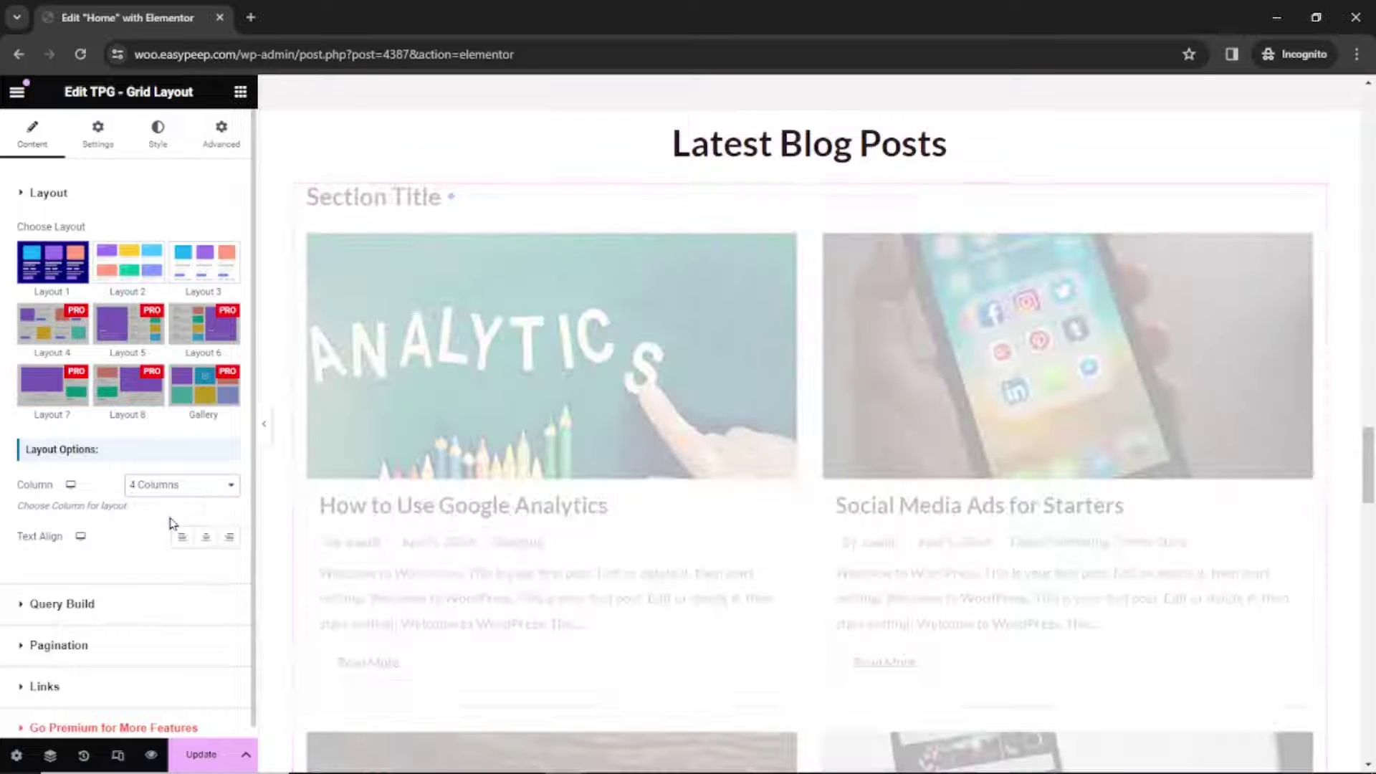
- Compare the four-column post grid with the Featured Products section higher on the page
scroll(1003, 502, "up", 8)
scroll(944, 471, "up", 10)
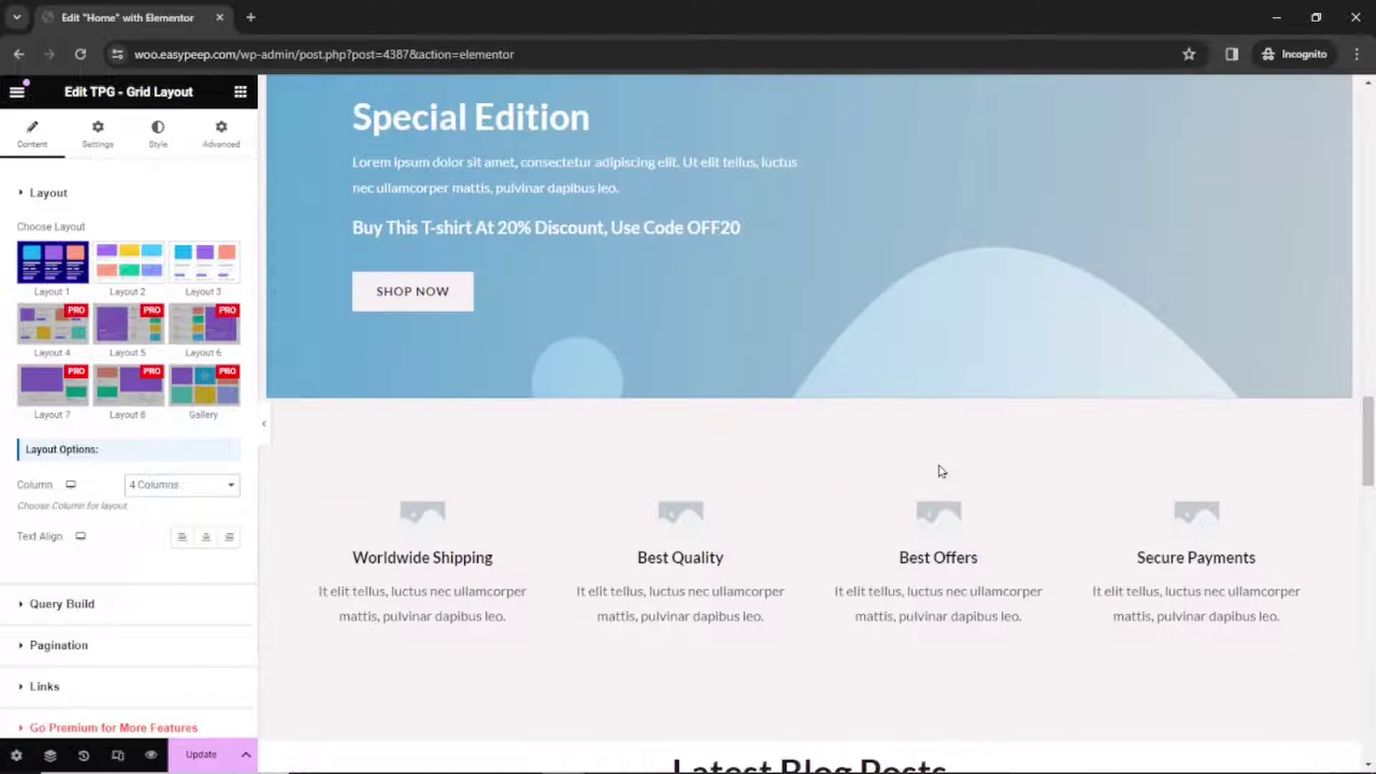
scroll(939, 471, "up", 3)
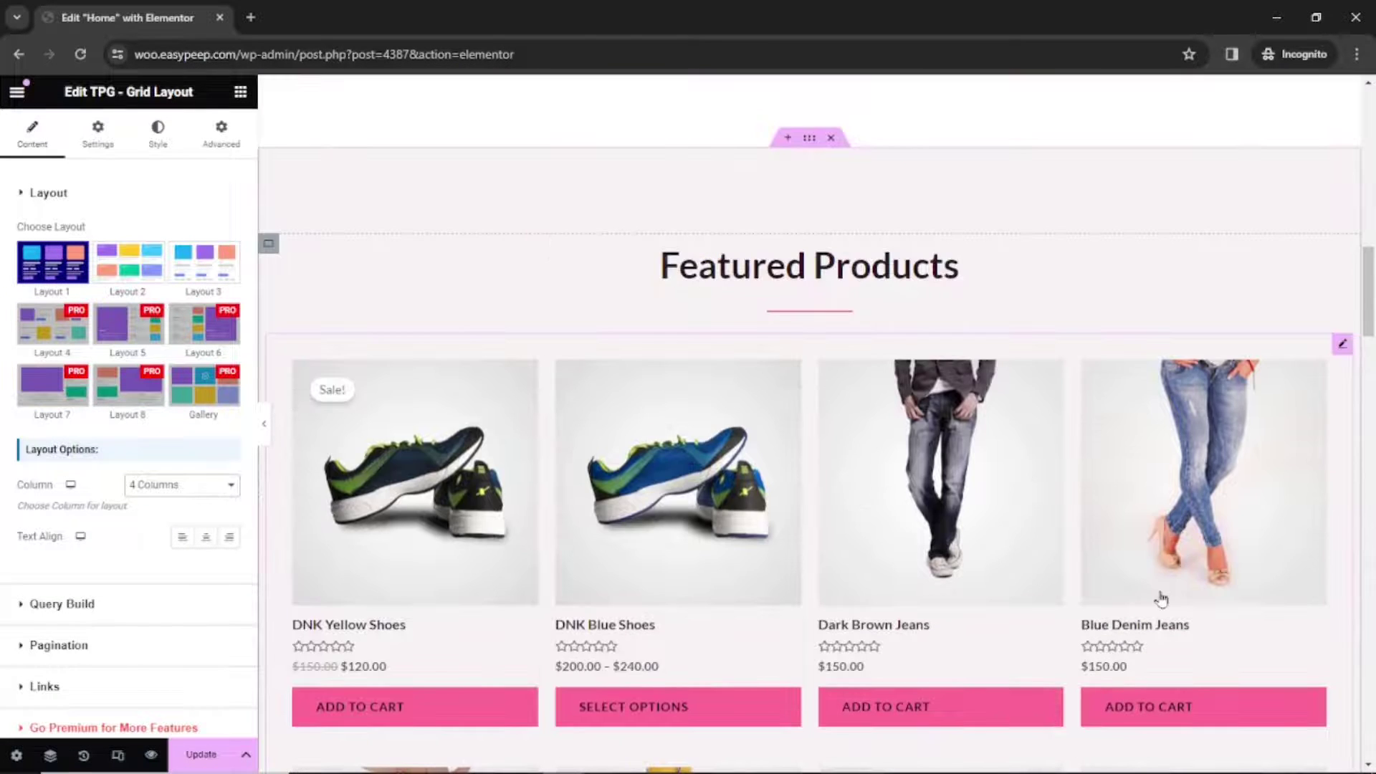
scroll(1161, 599, "down", 3)
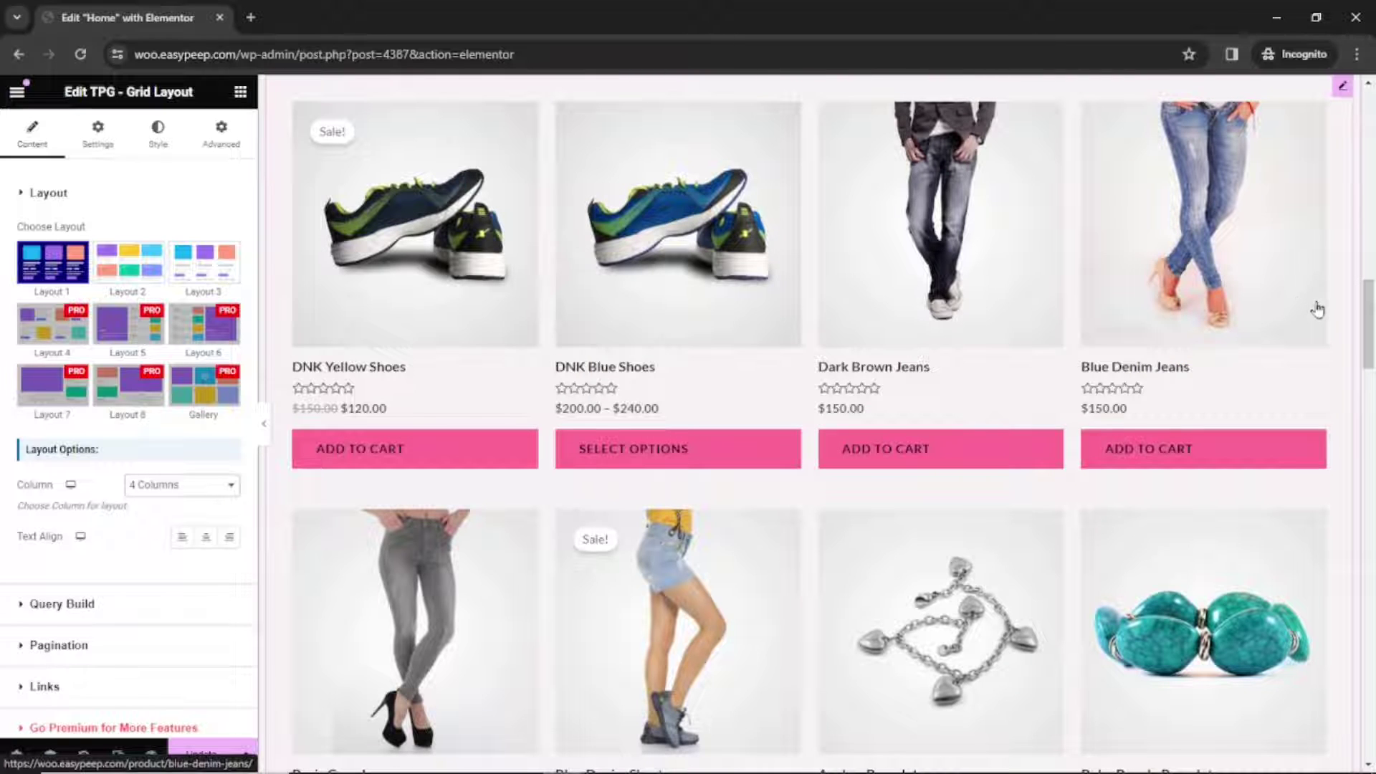
scroll(992, 479, "down", 20)
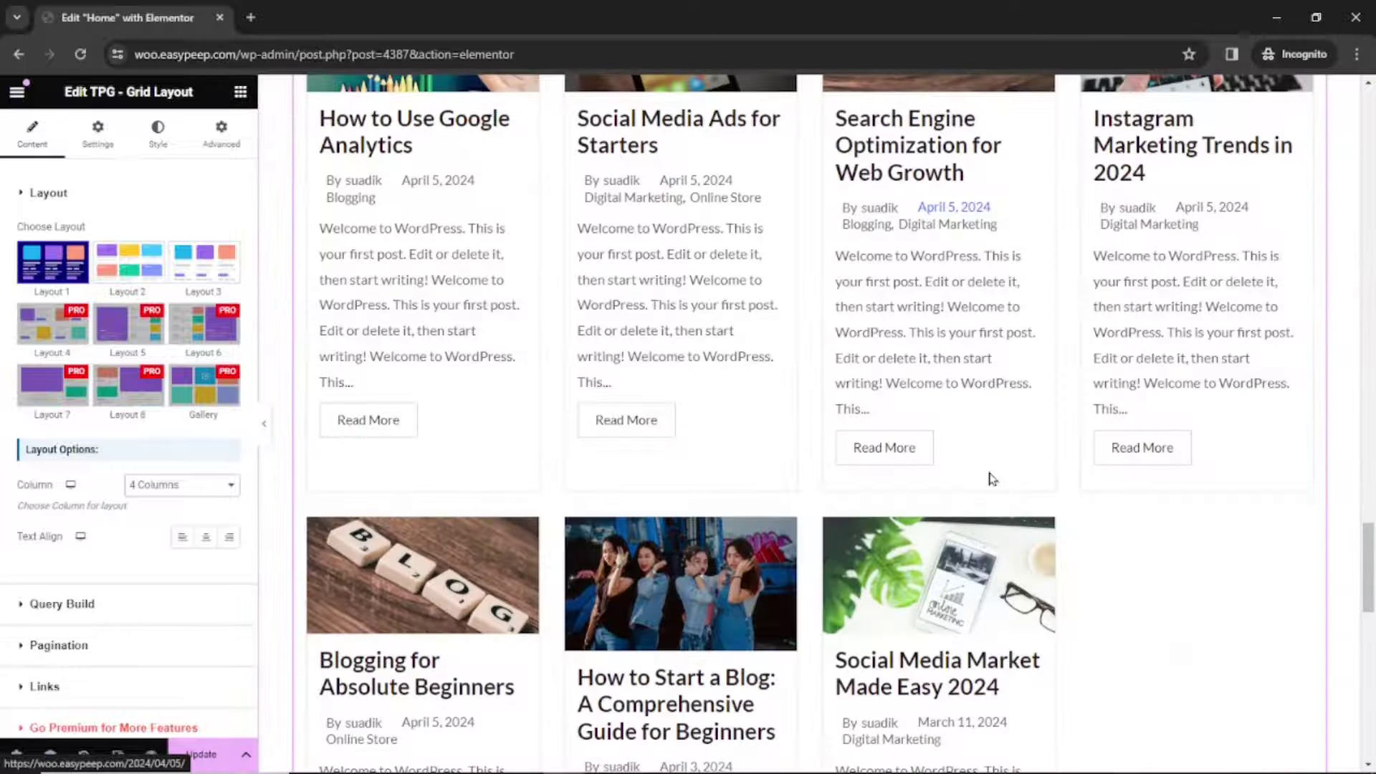
scroll(989, 479, "up", 1)
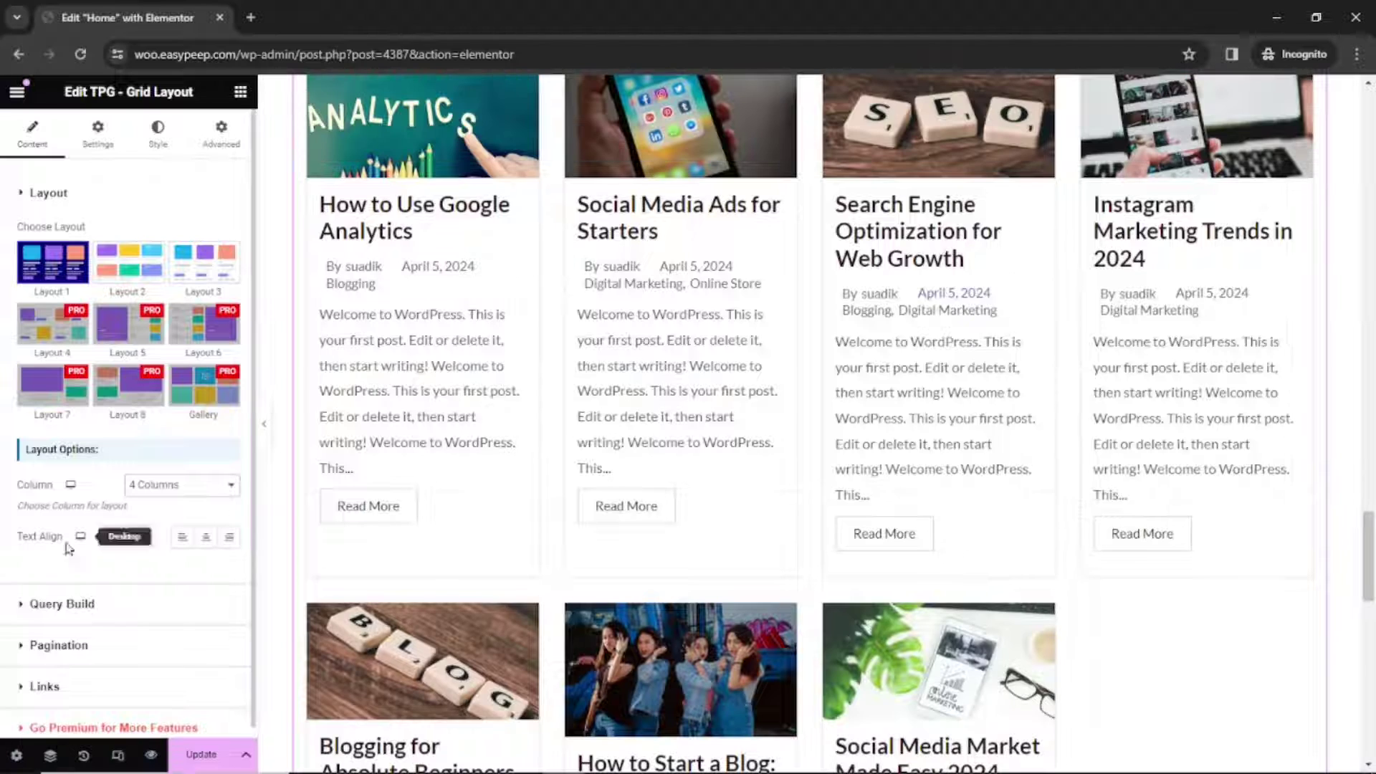
- Try center and right text alignment on the post grid and return the text to left alignment
left_click(207, 542)
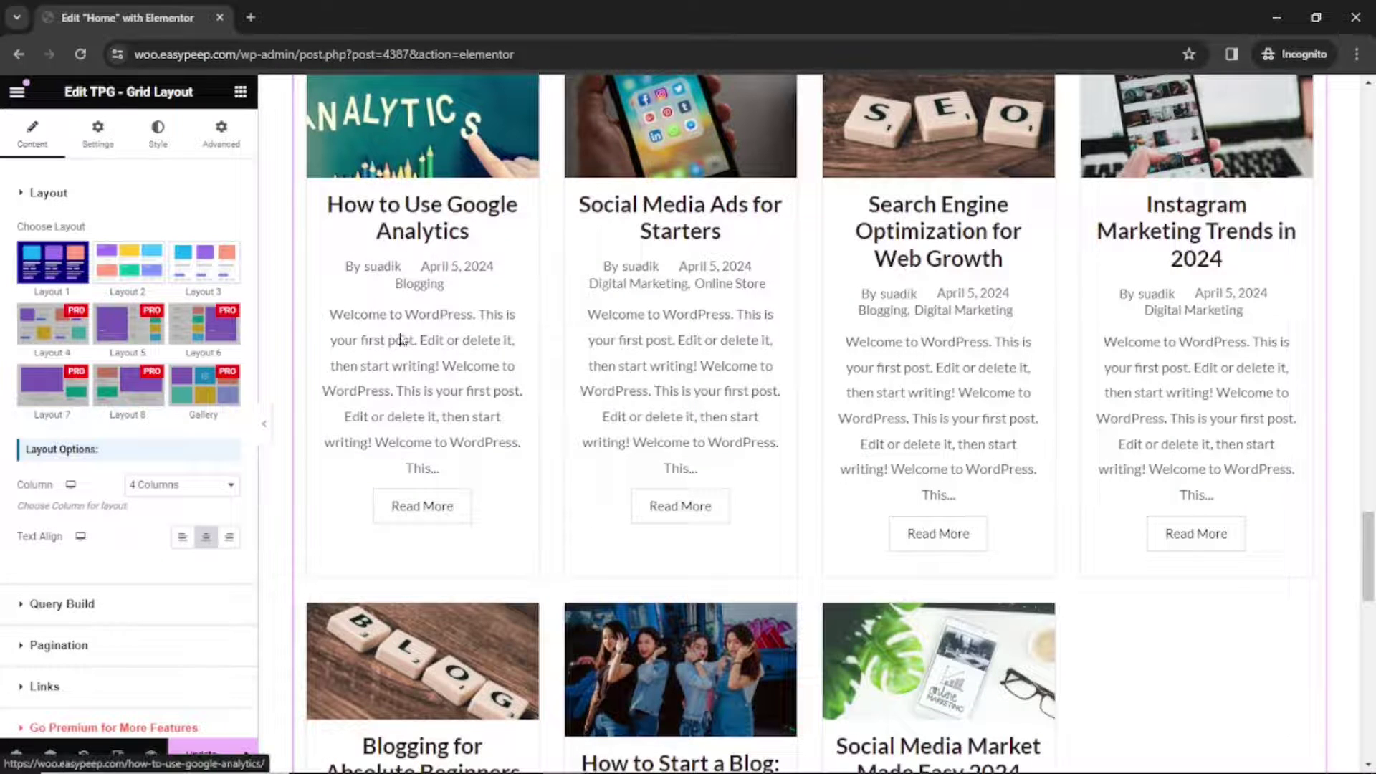
left_click(229, 537)
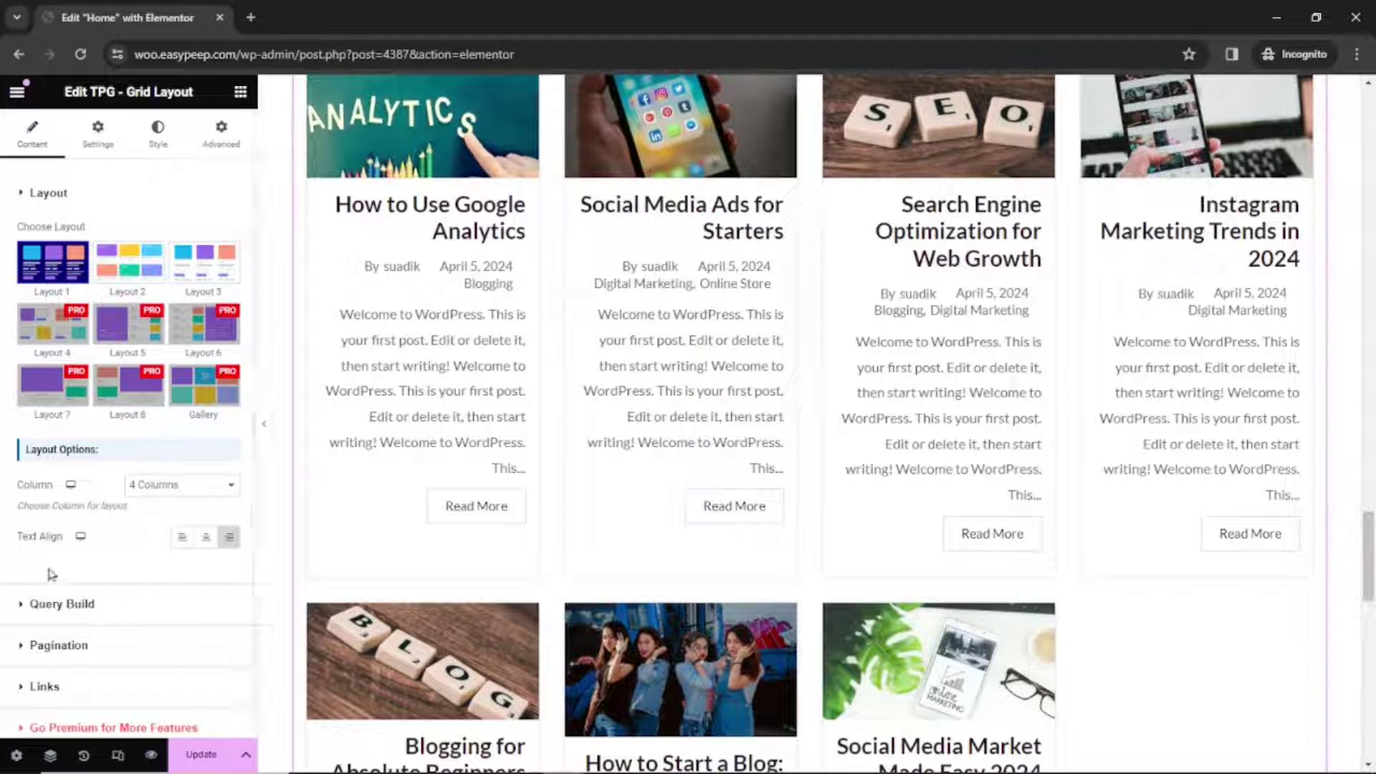
left_click(229, 540)
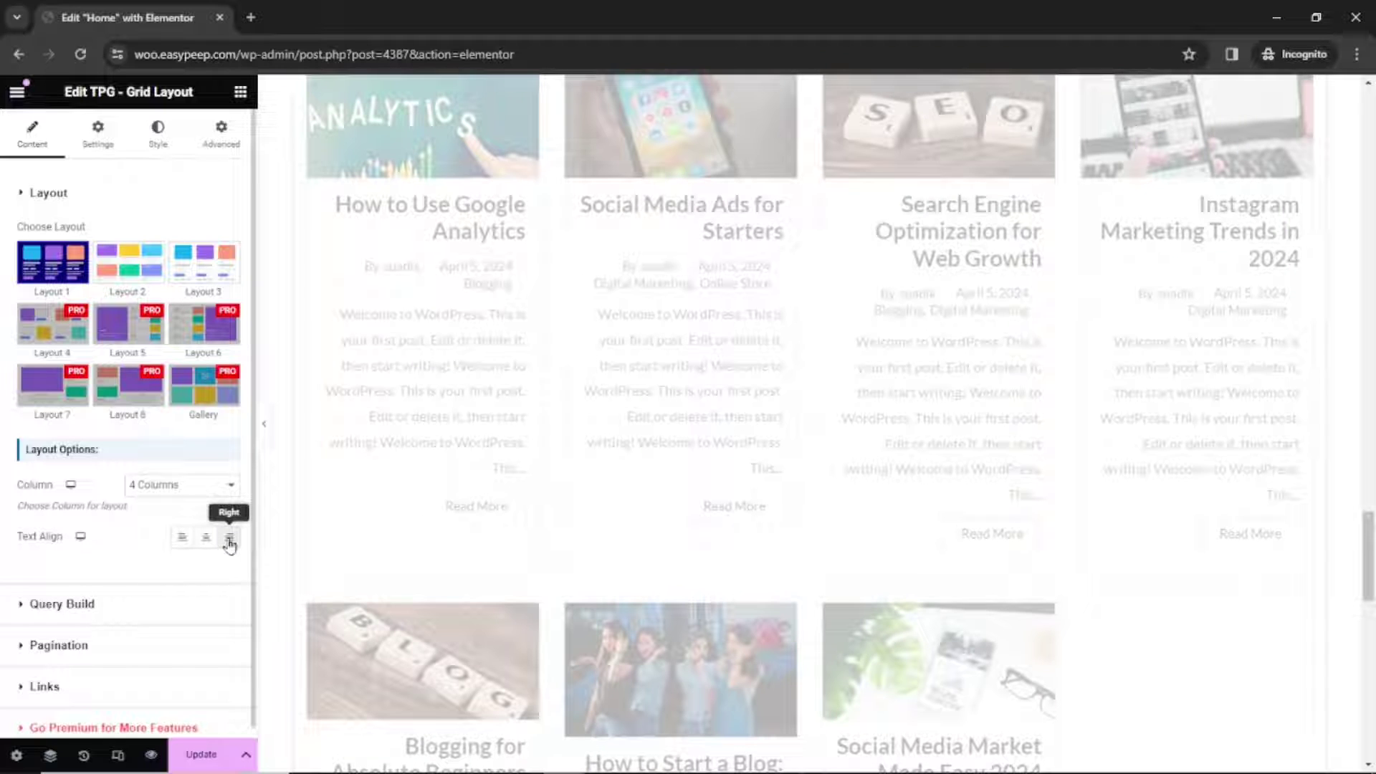
left_click(181, 538)
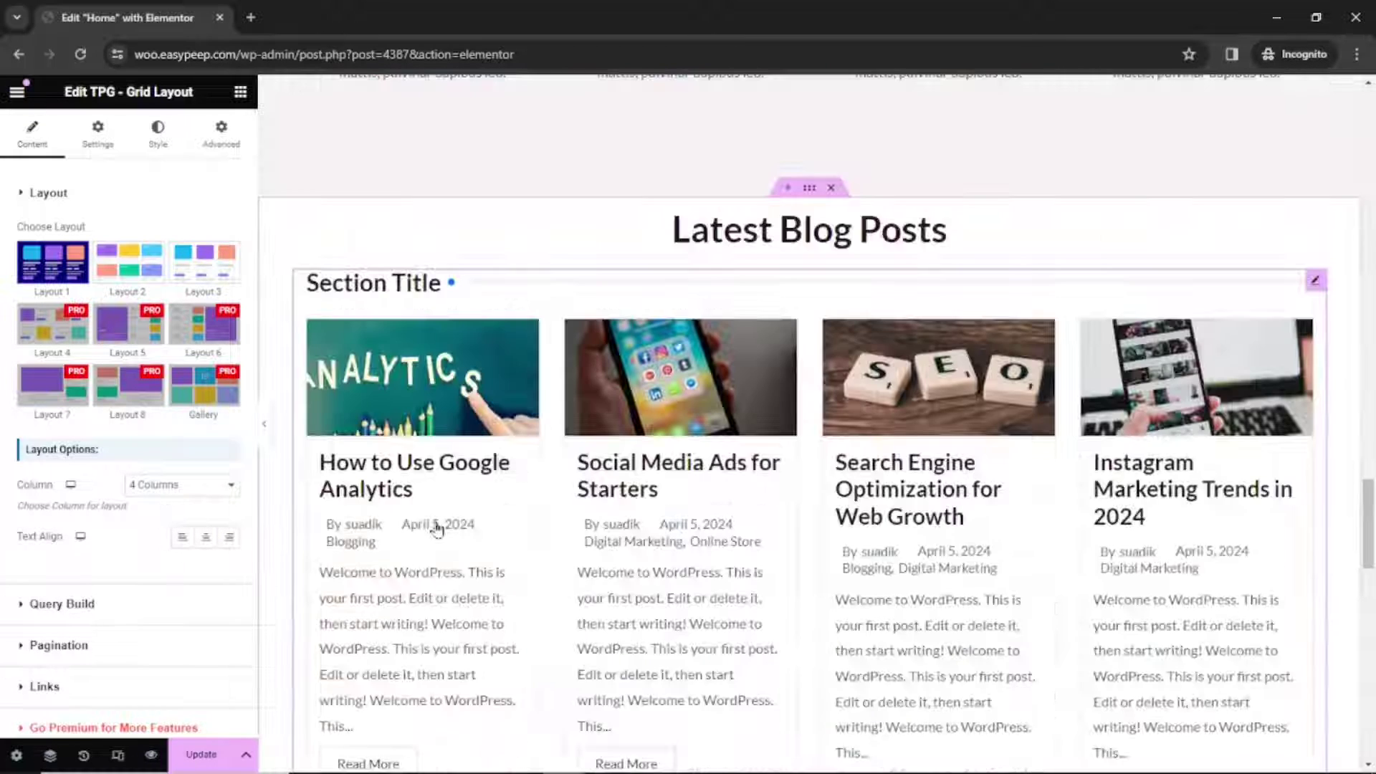
- Open the post grid's query settings and choose Posts as the post source
left_click(66, 606)
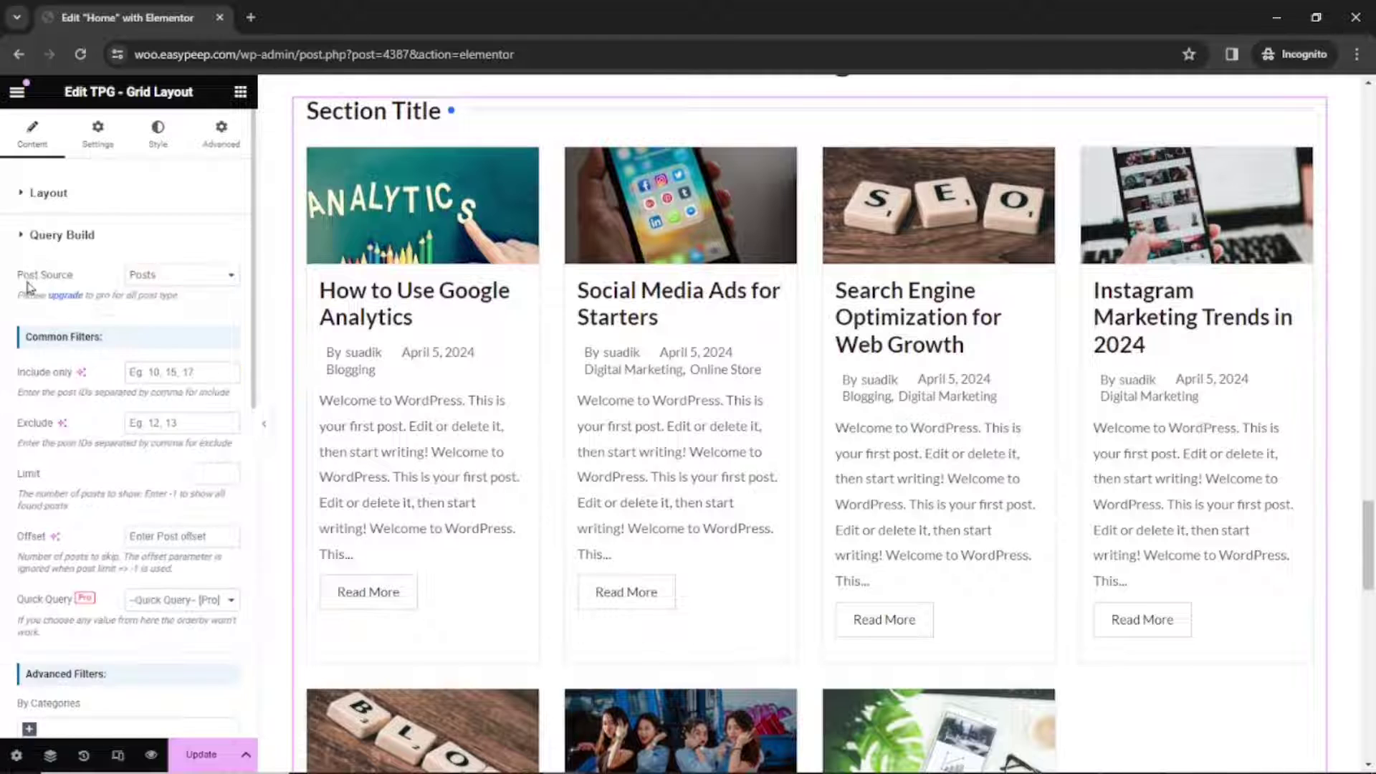
left_click(203, 276)
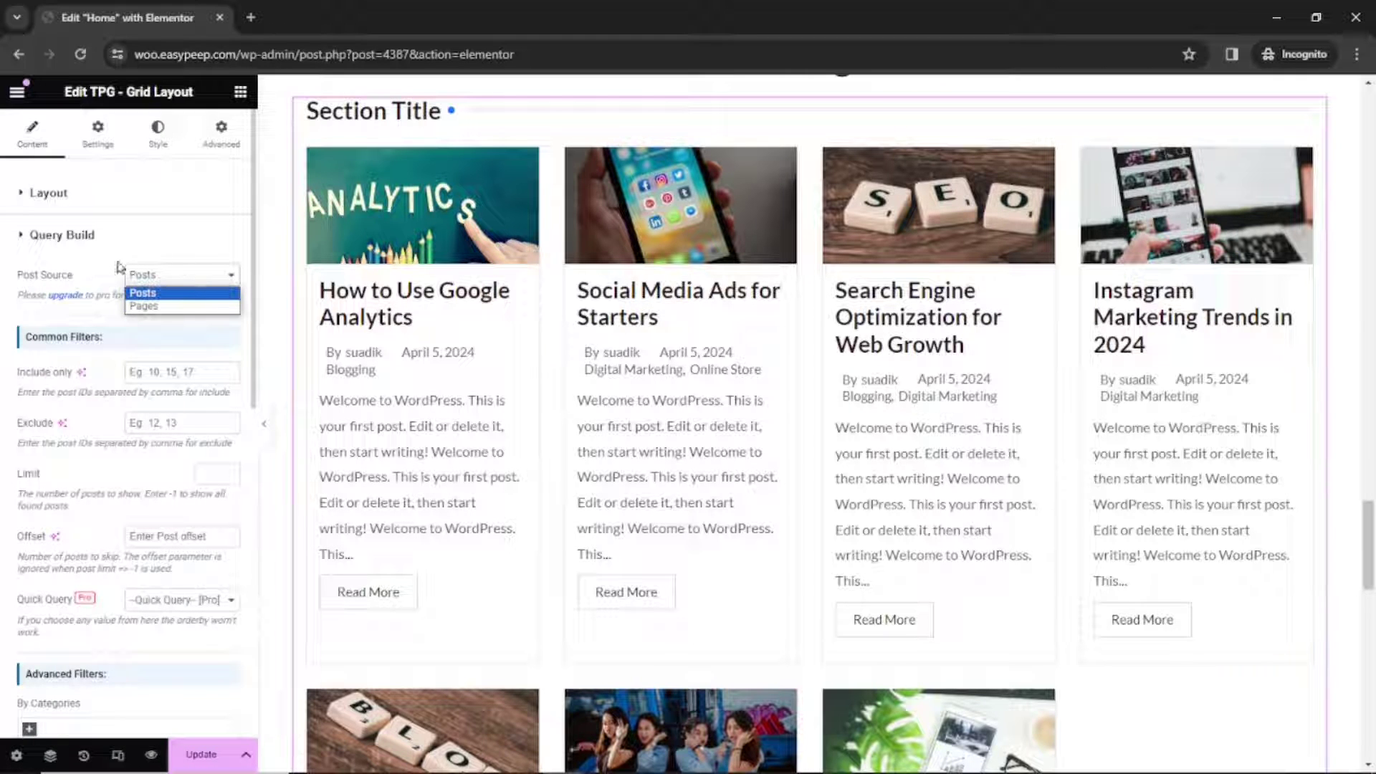
left_click(184, 294)
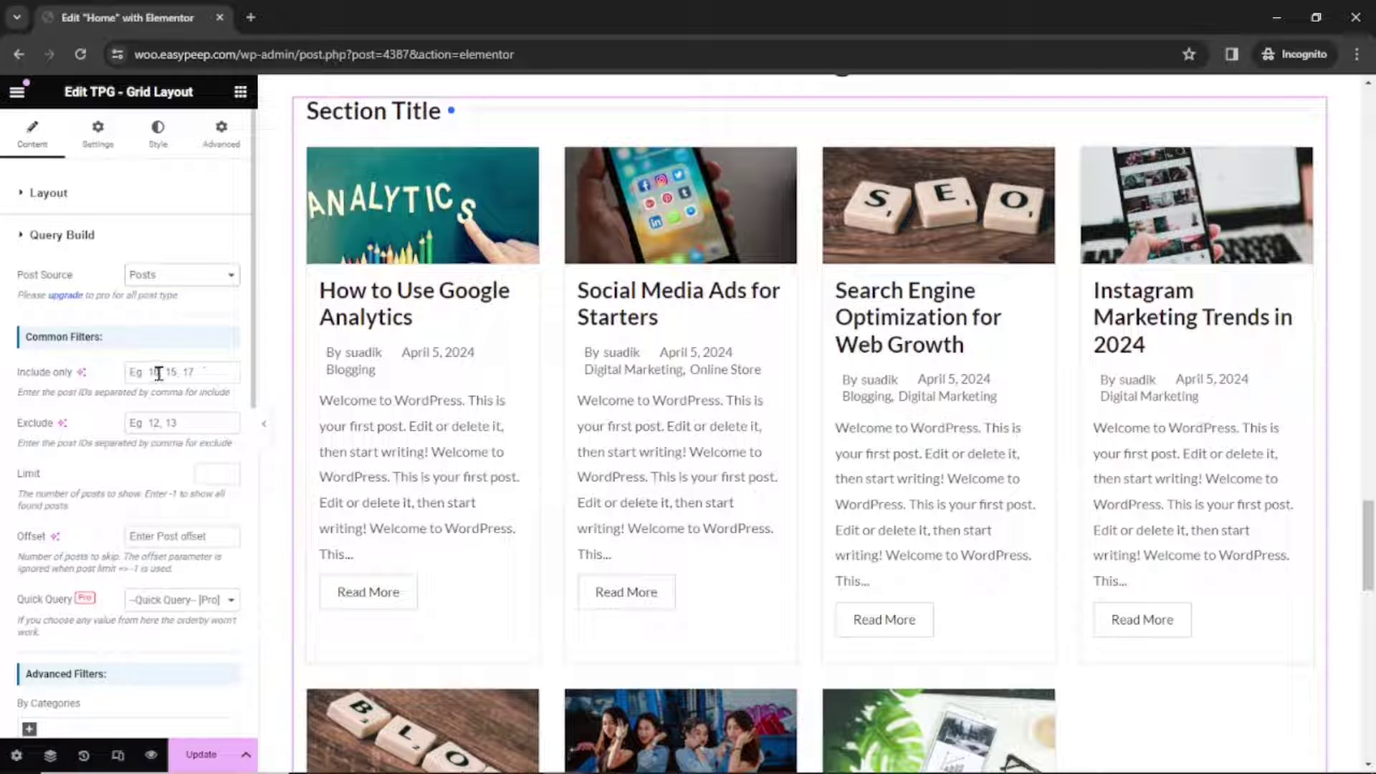
left_click(164, 422)
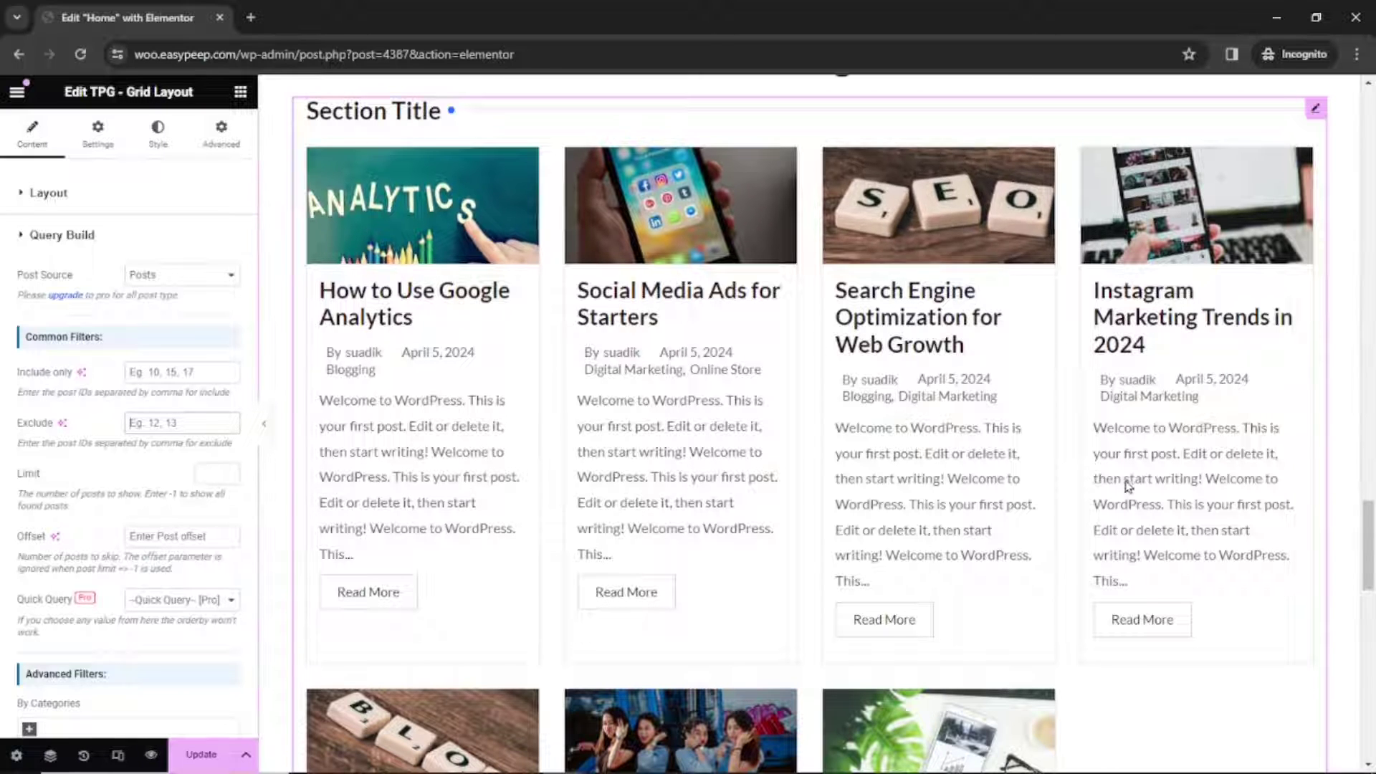
- Limit the post grid to 4 posts and check the resulting row on the page
scroll(1127, 482, "down", 3)
scroll(1127, 484, "down", 3)
scroll(1128, 482, "up", 7)
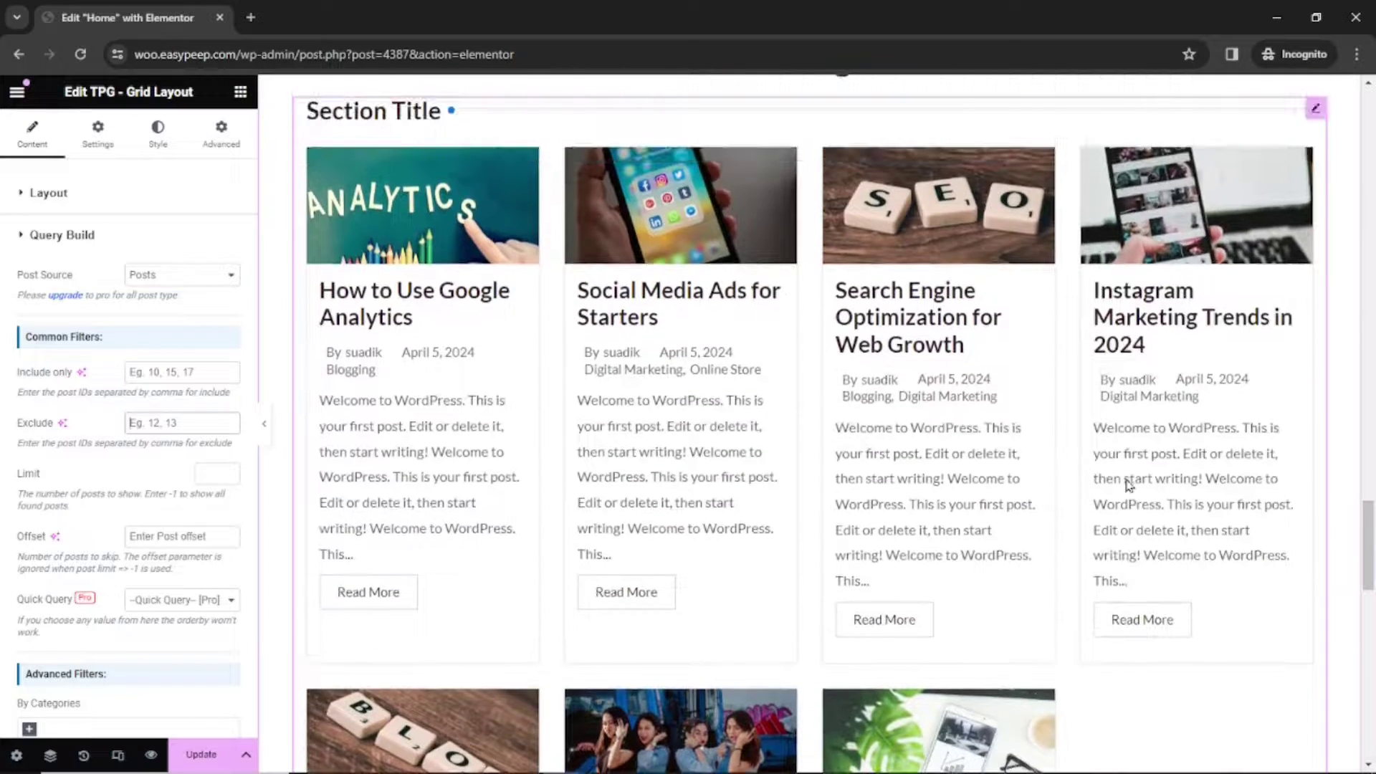
scroll(1219, 461, "down", 8)
scroll(1219, 461, "down", 4)
scroll(1219, 461, "up", 5)
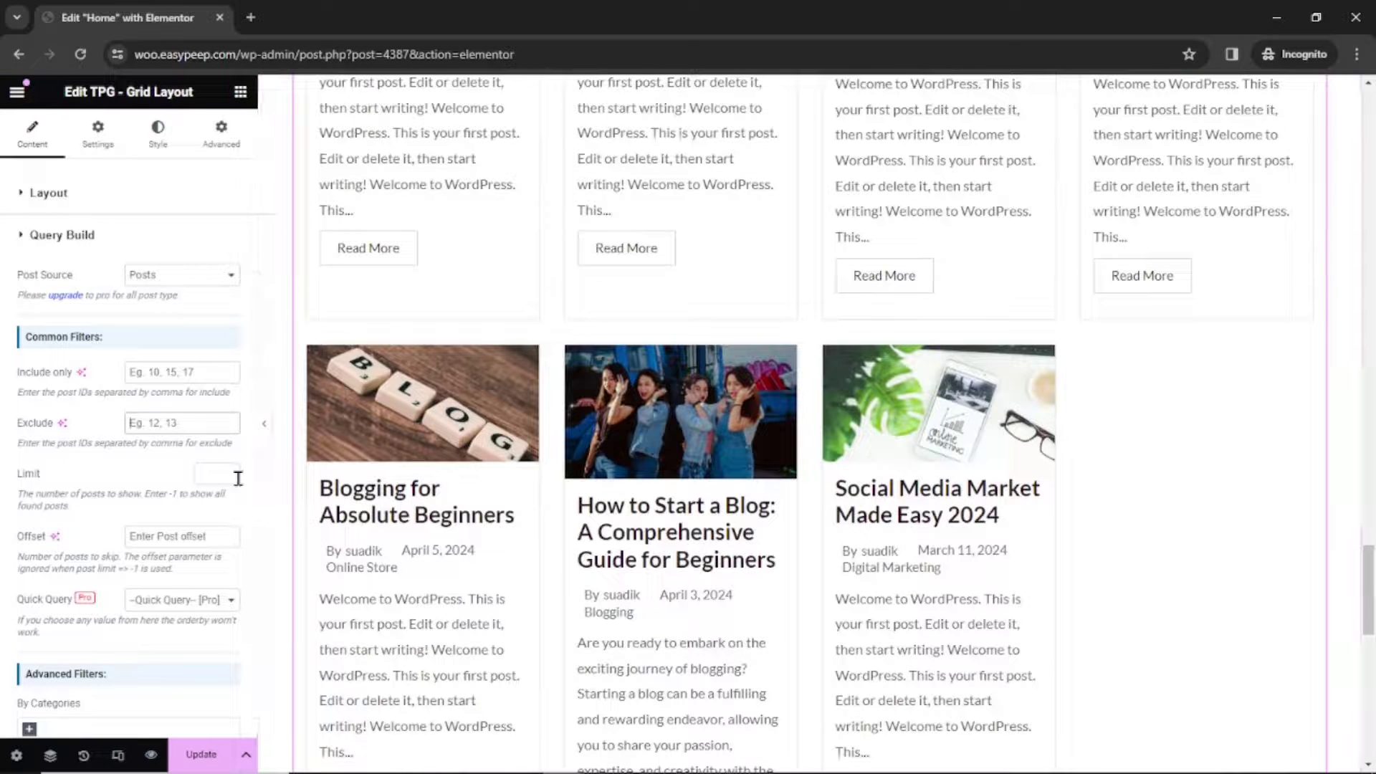
type("4")
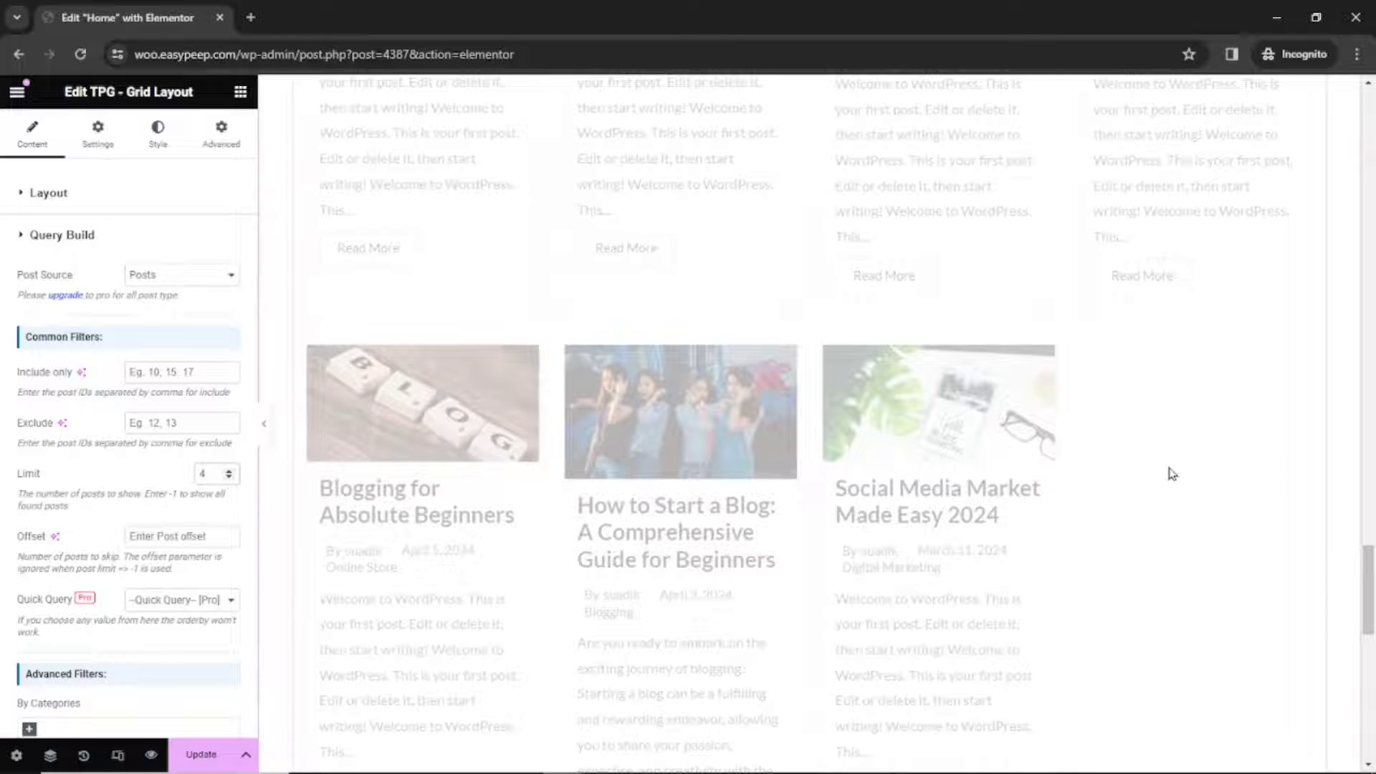
scroll(1168, 470, "up", 5)
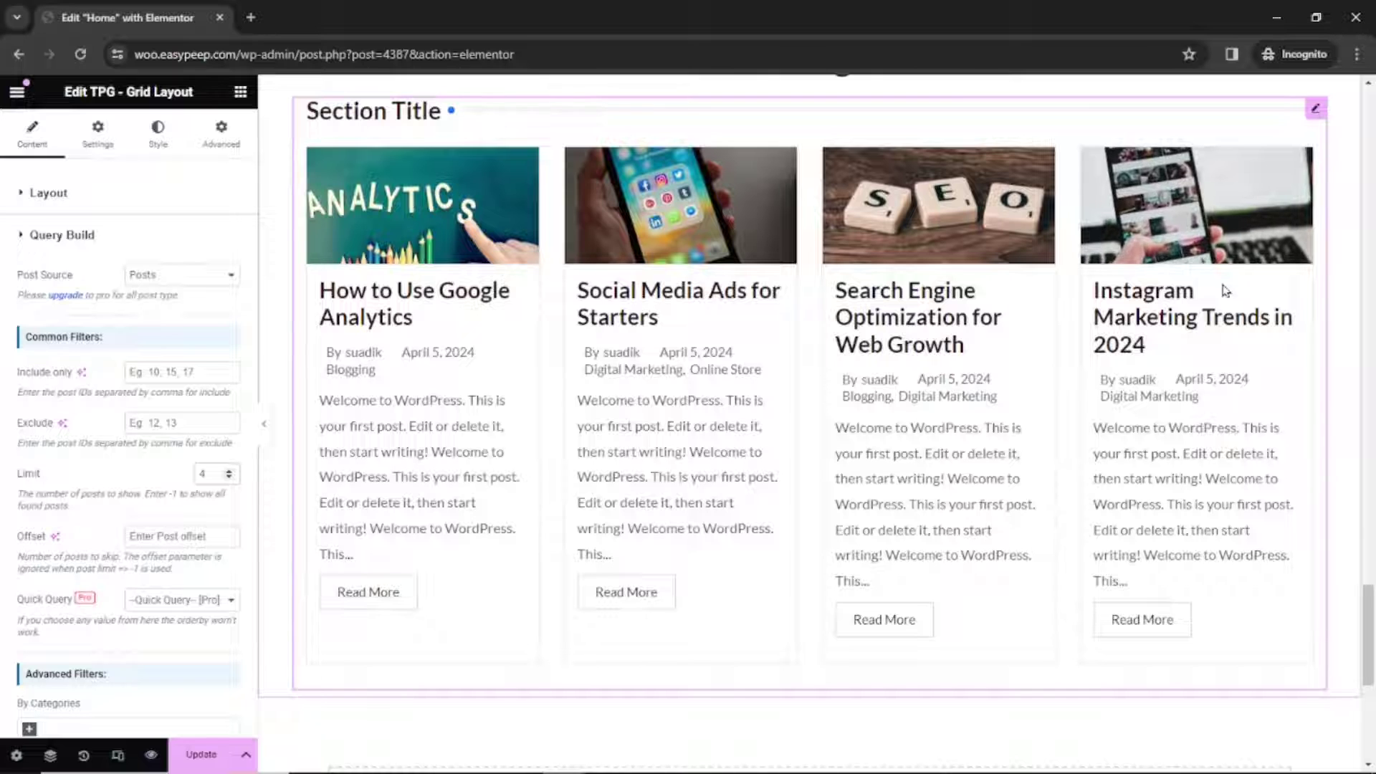
scroll(1225, 289, "down", 4)
scroll(1225, 289, "up", 5)
- Review the post grid's advanced filters, sort order and post status options
scroll(174, 554, "down", 6)
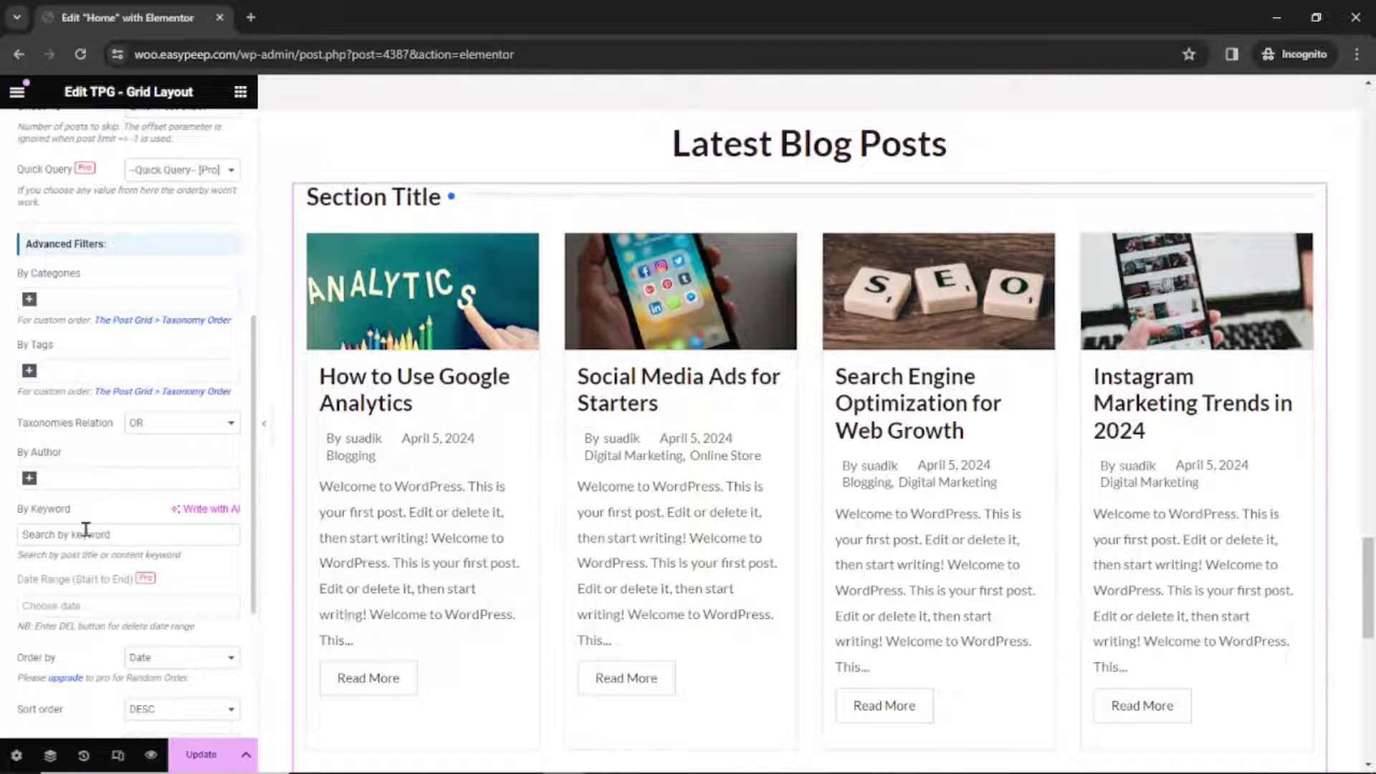
scroll(86, 528, "down", 3)
scroll(122, 508, "up", 3)
scroll(160, 488, "down", 4)
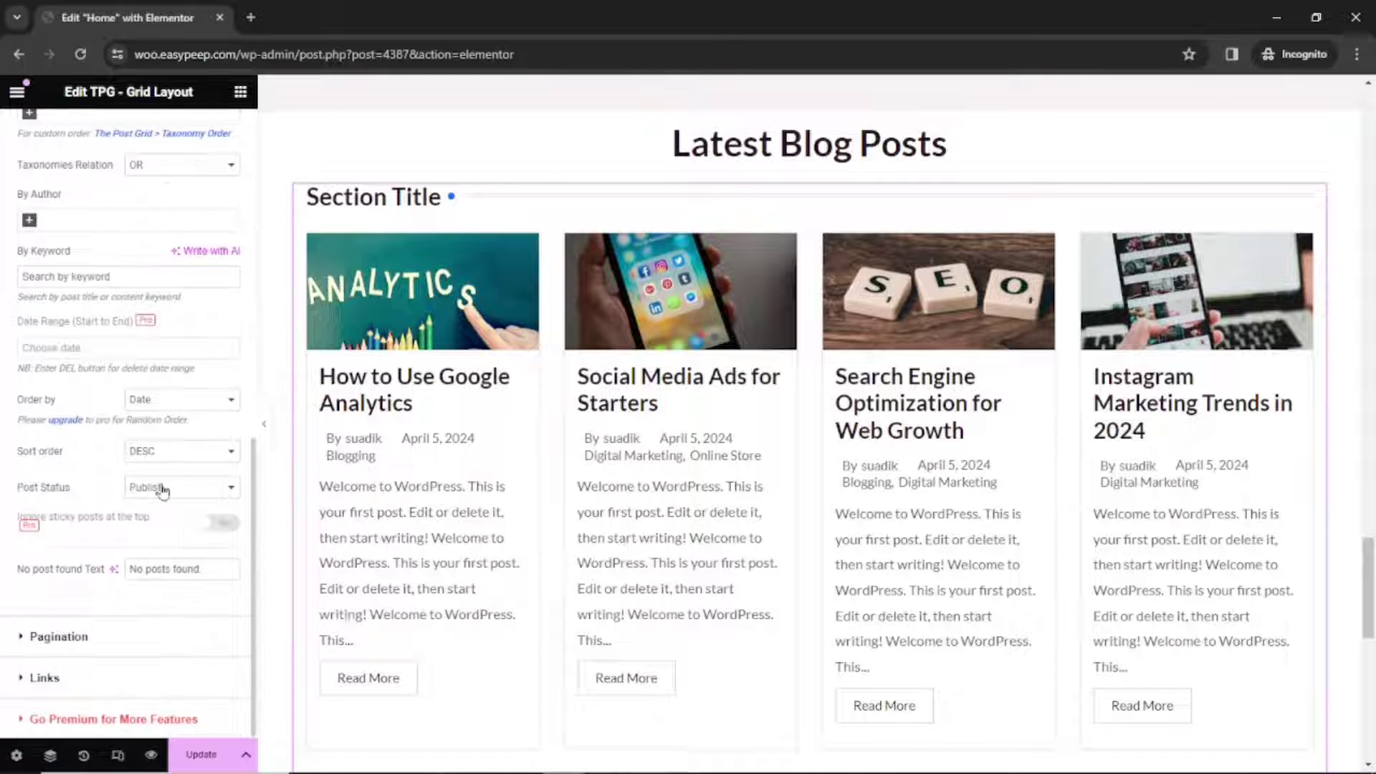
scroll(163, 491, "up", 5)
scroll(184, 420, "down", 5)
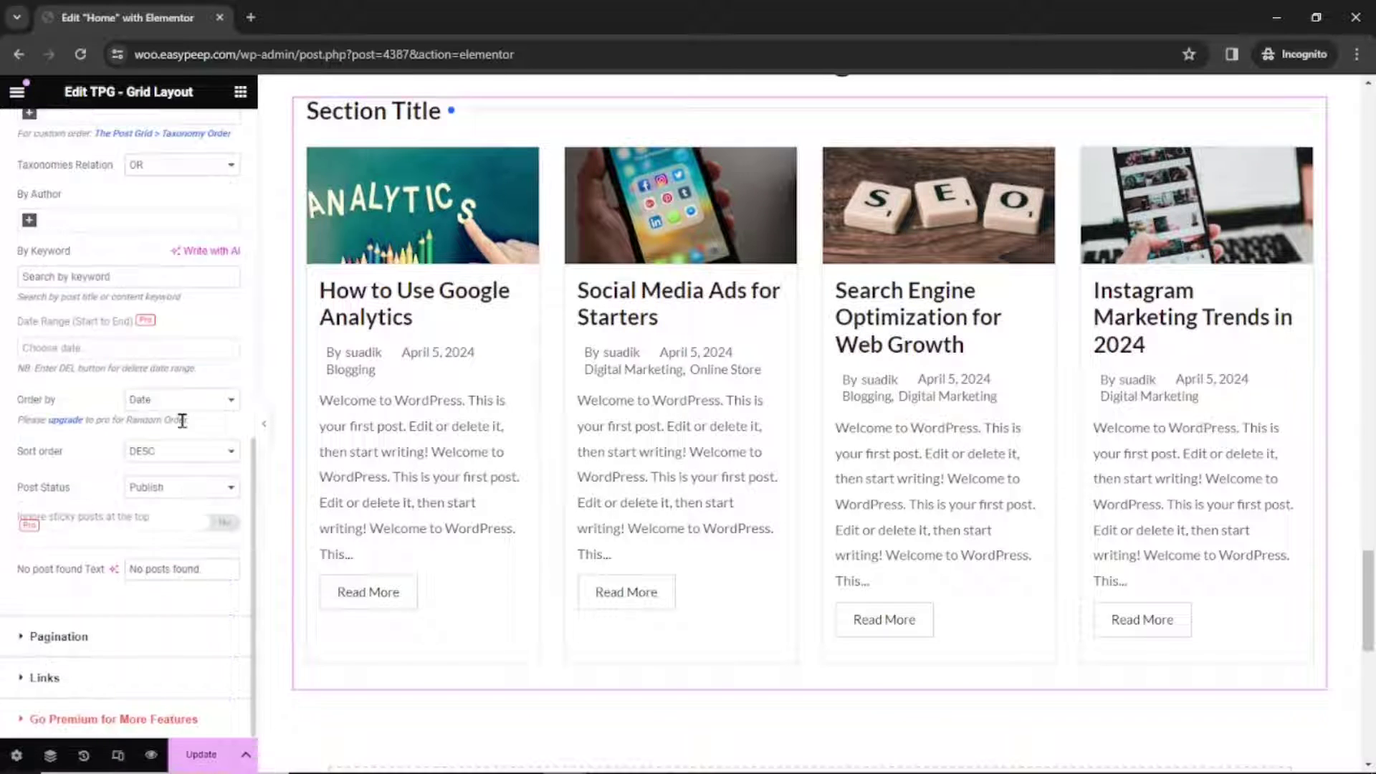
- Try turning off the post grid's thumbnail link and turn it back on
left_click(34, 681)
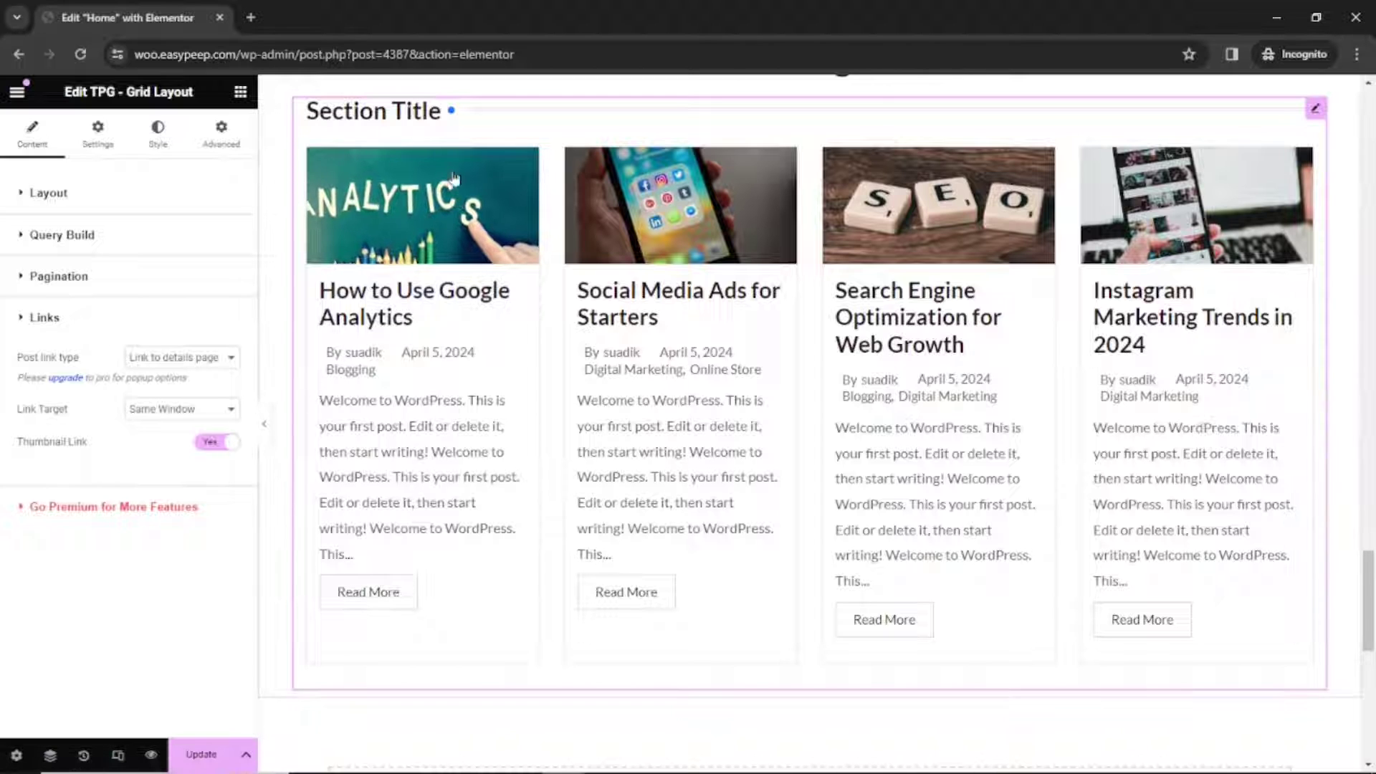
left_click(204, 450)
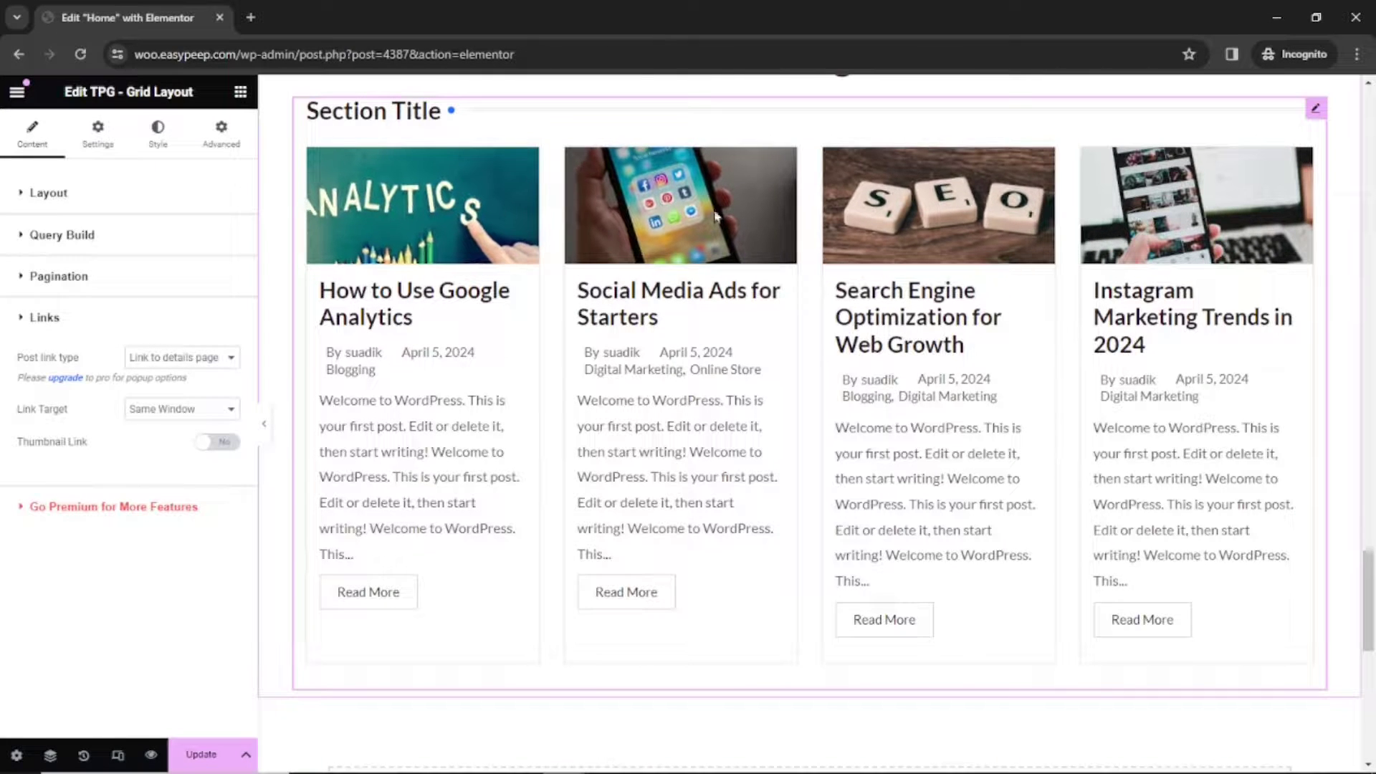
left_click(222, 449)
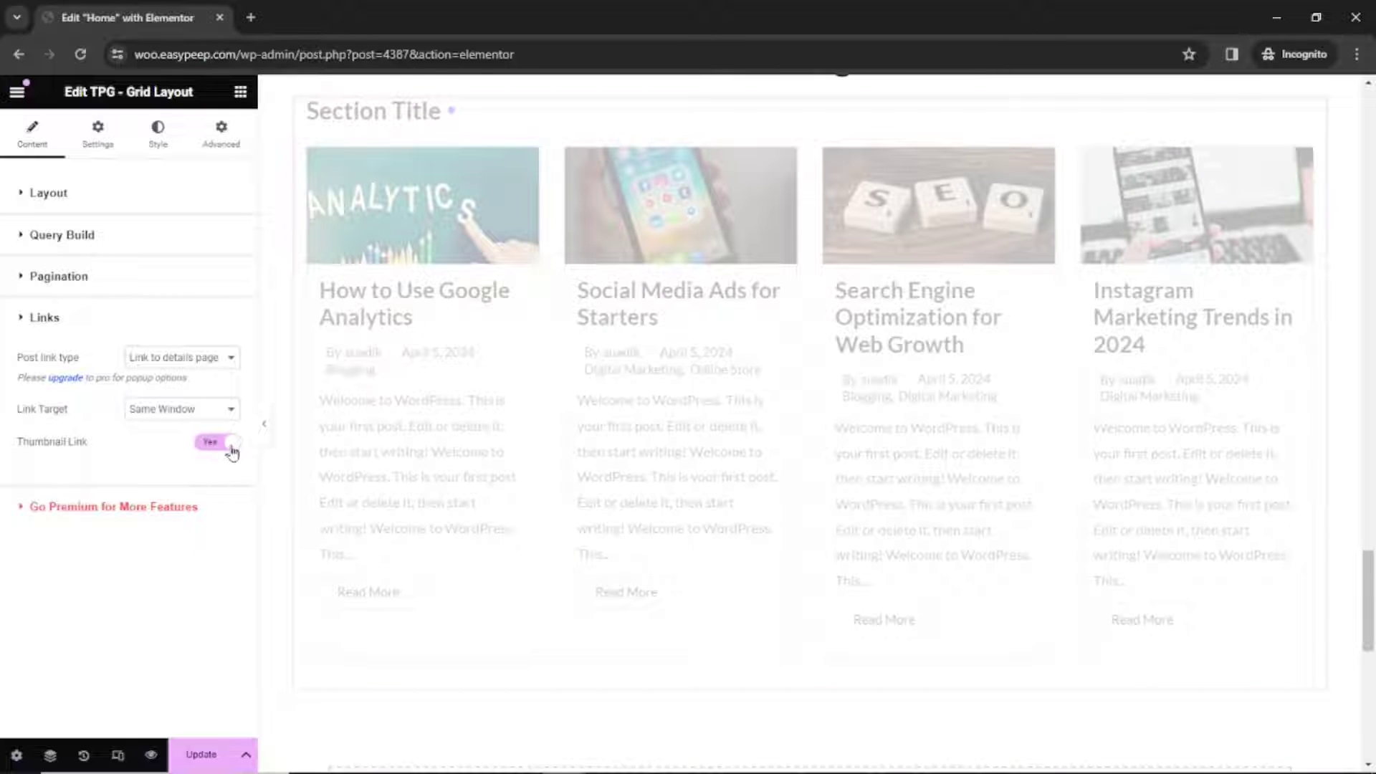
- Try hiding the section title, post title, post thumbnail and post excerpt in the post grid
left_click(102, 151)
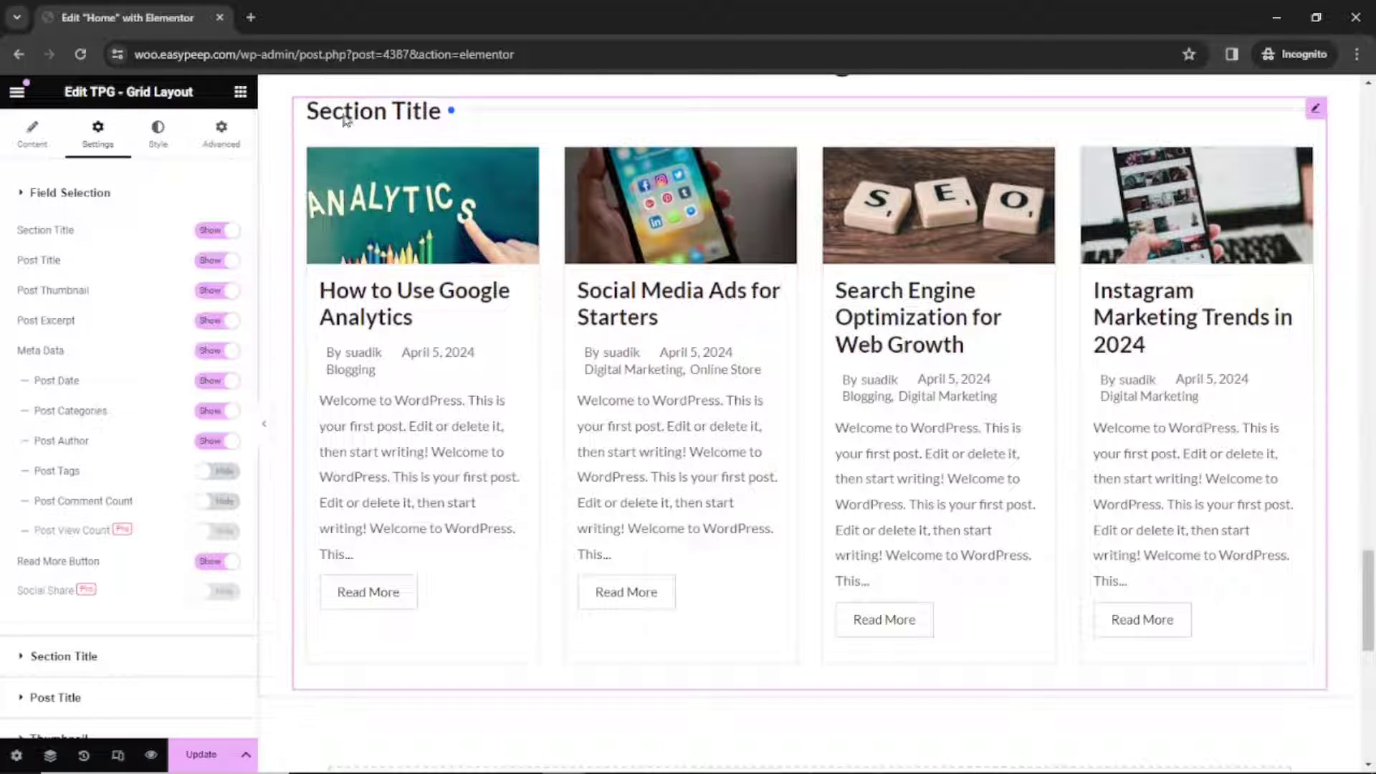
left_click(212, 233)
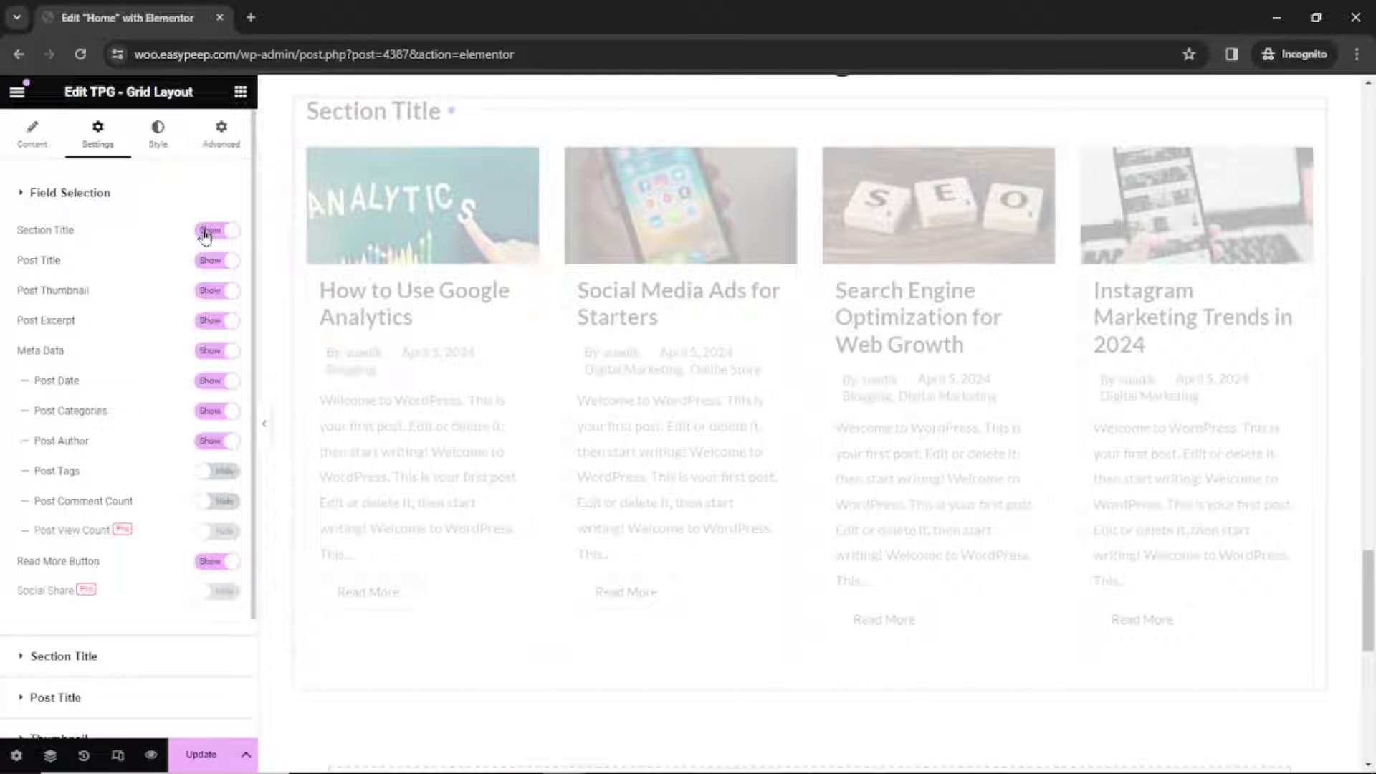
left_click(208, 231)
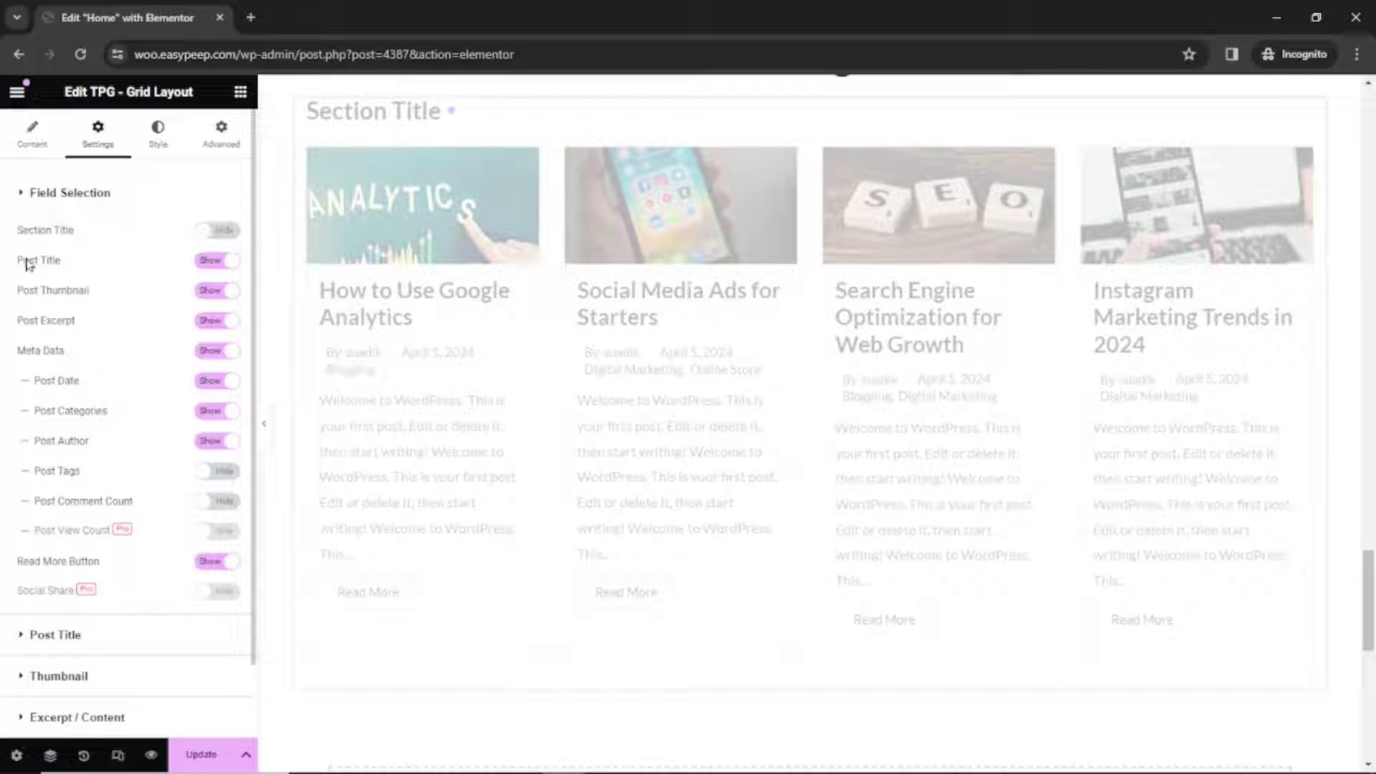
left_click(210, 263)
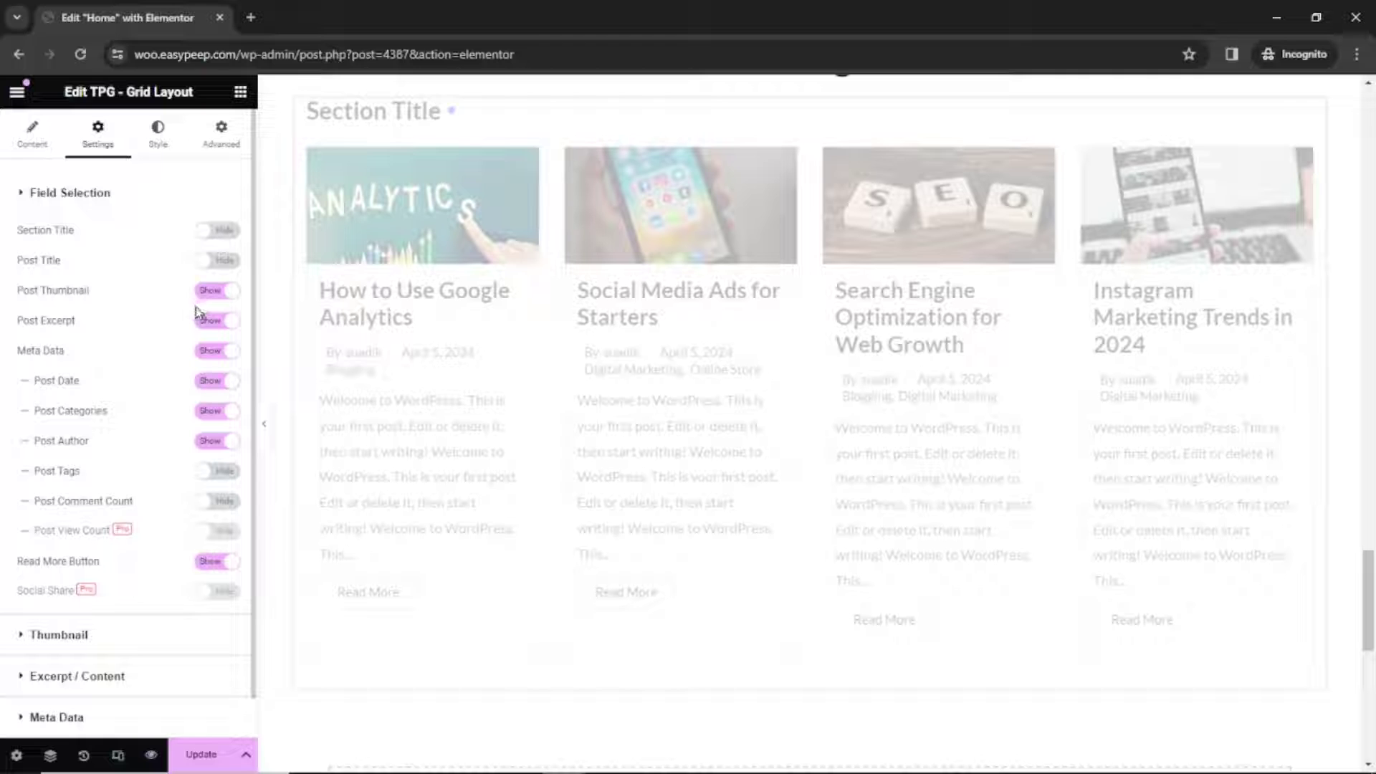
left_click(204, 295)
left_click(208, 324)
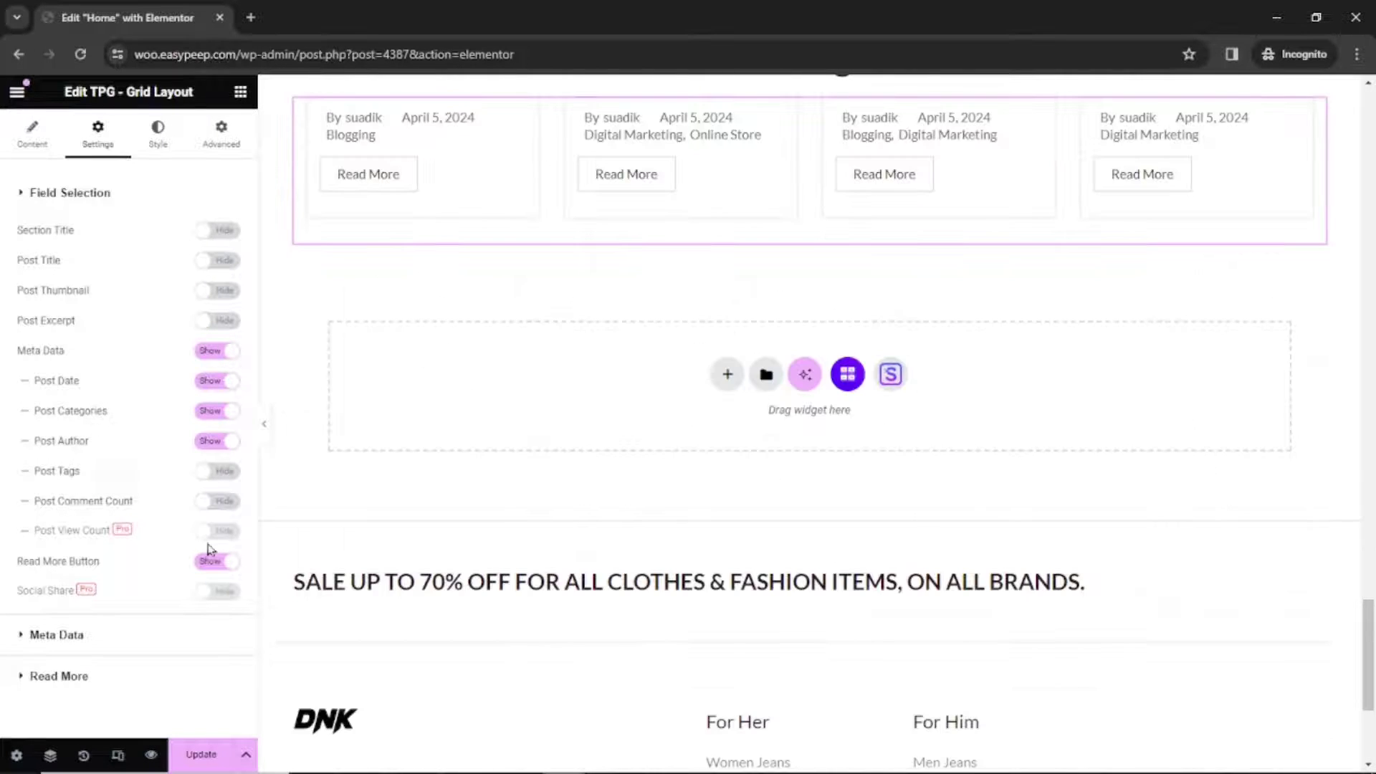
scroll(574, 430, "up", 1)
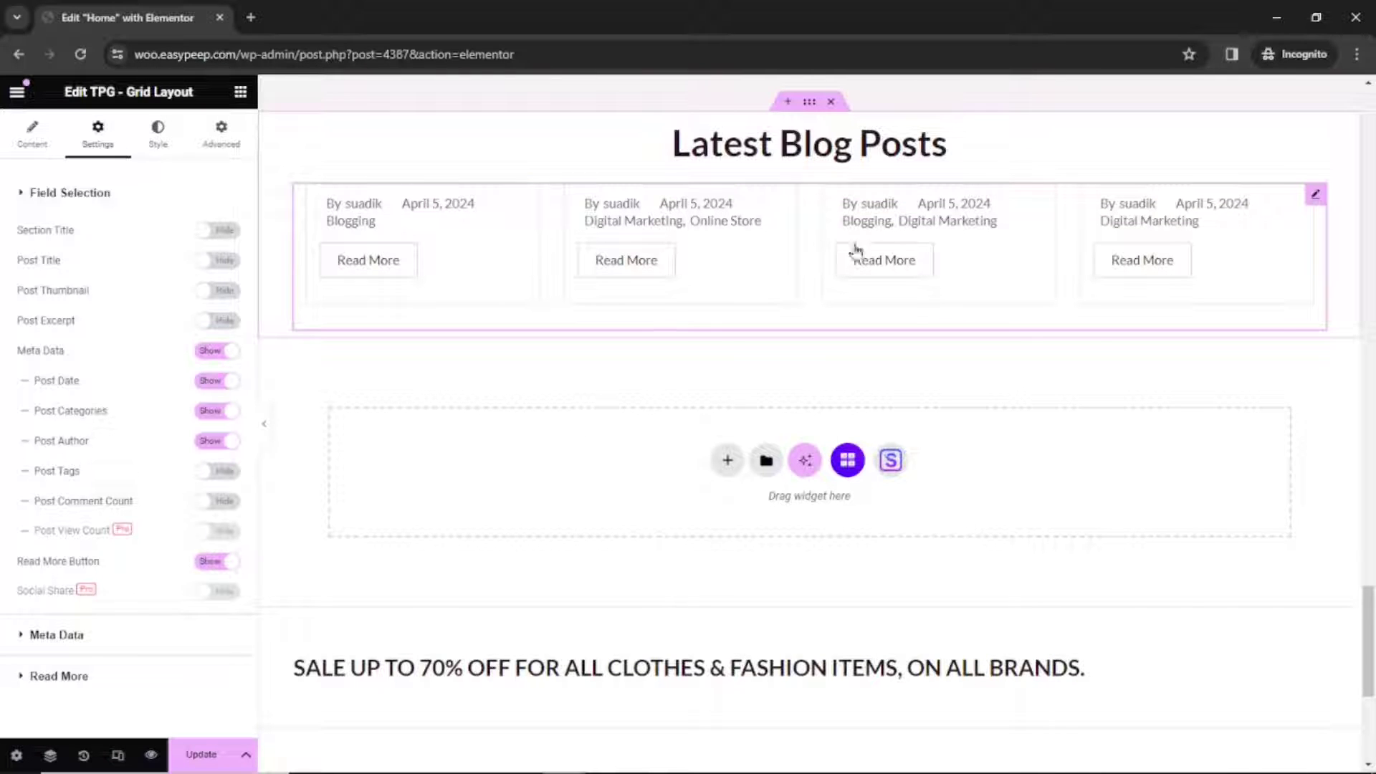
- Show the section title, post title and post thumbnail again and hide only the post excerpt
left_click(222, 321)
left_click(218, 290)
left_click(218, 261)
left_click(224, 232)
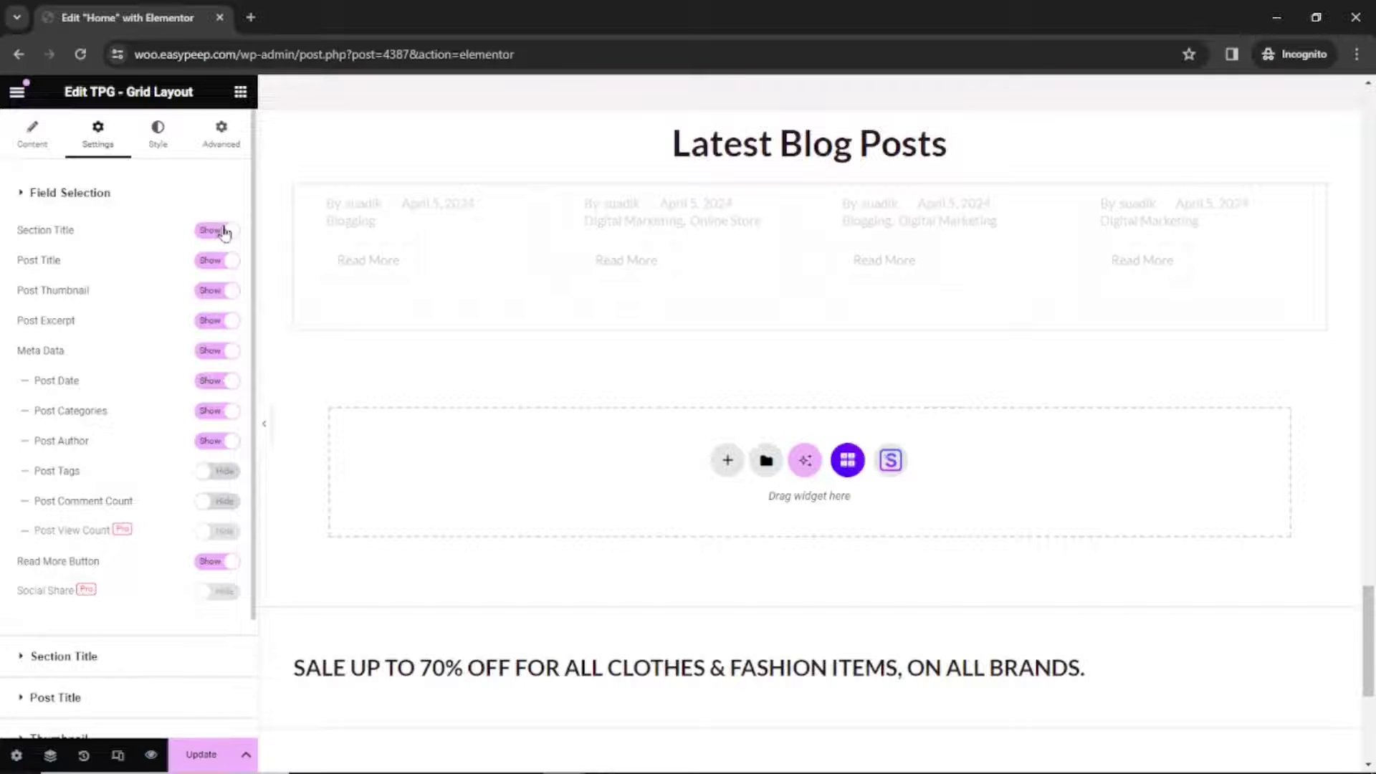
left_click(208, 321)
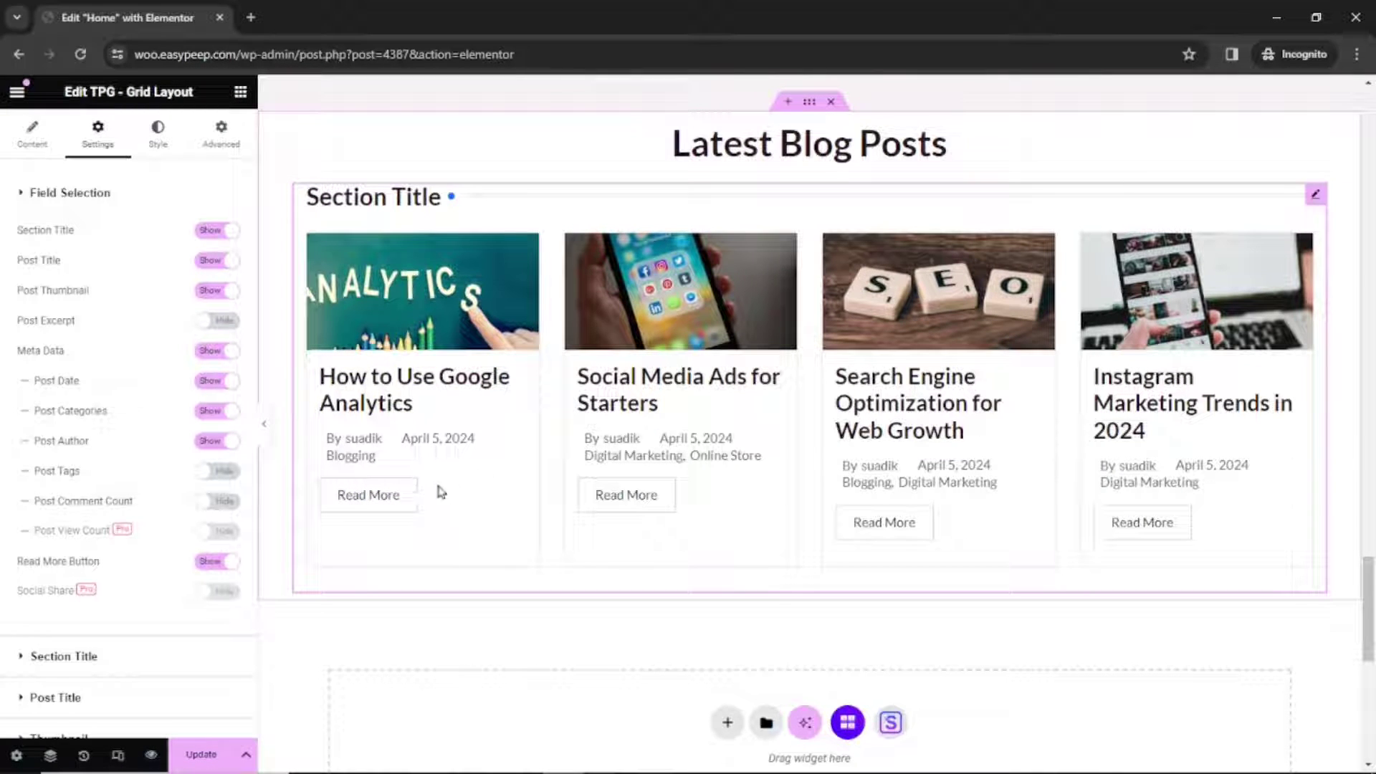
- Change the post grid's section title to "Blog Posts" and view its title tag options
left_click(60, 662)
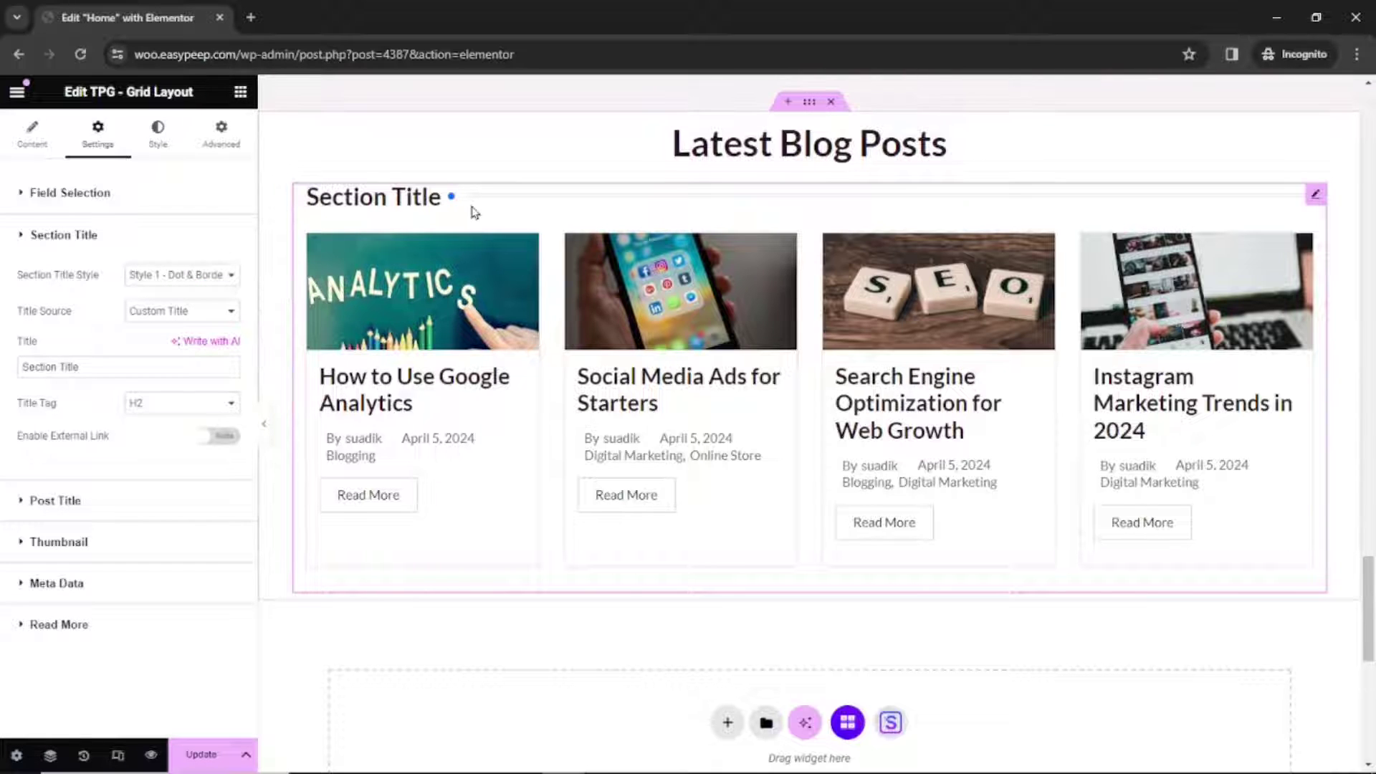
left_click_drag(122, 366, 6, 366)
type("Blog Posts")
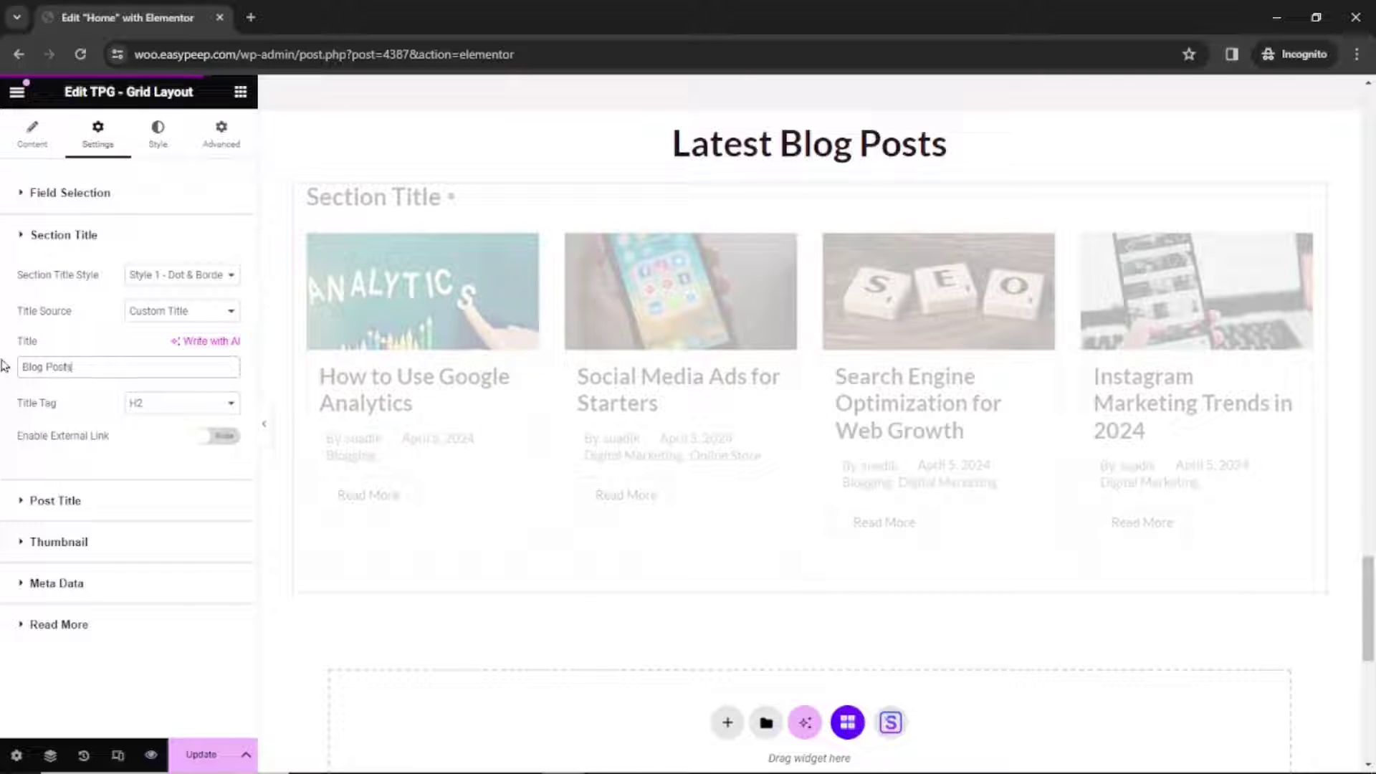
left_click(192, 409)
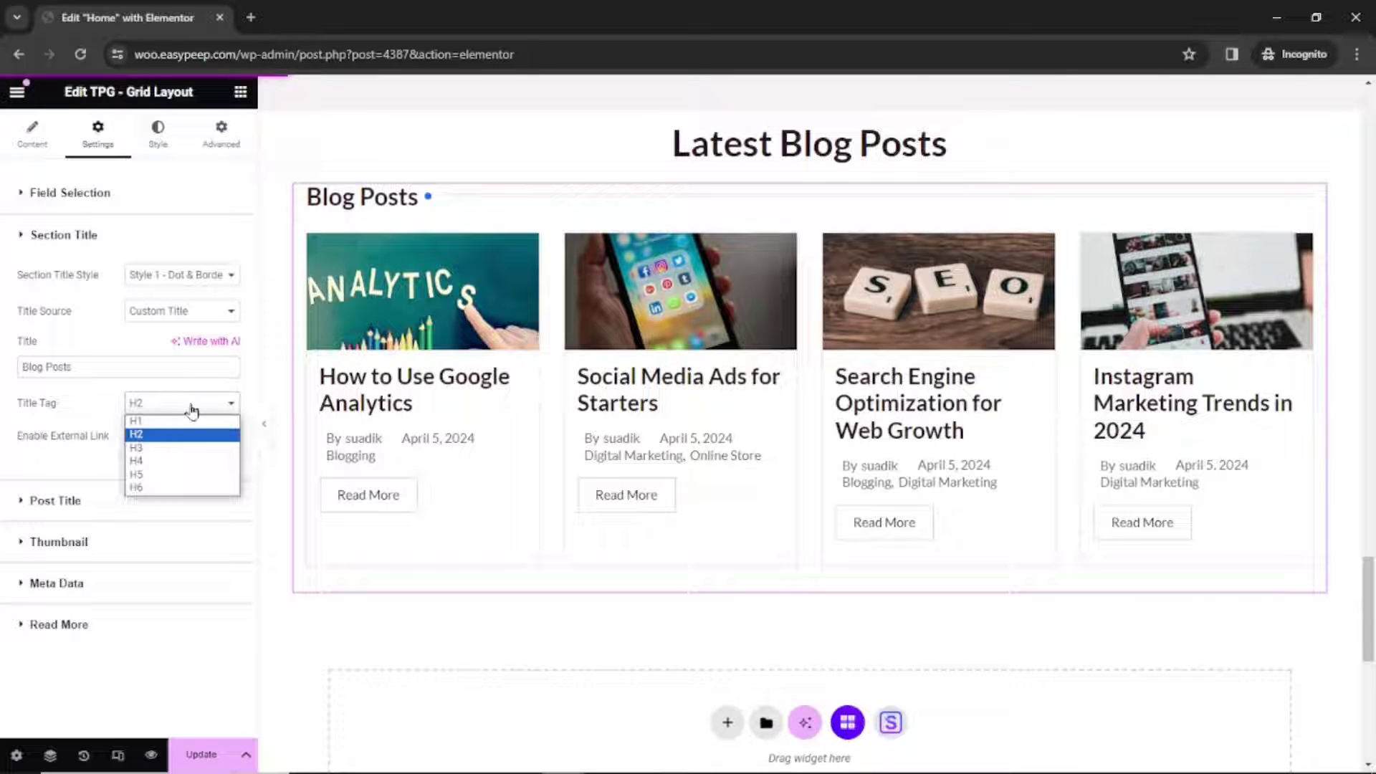
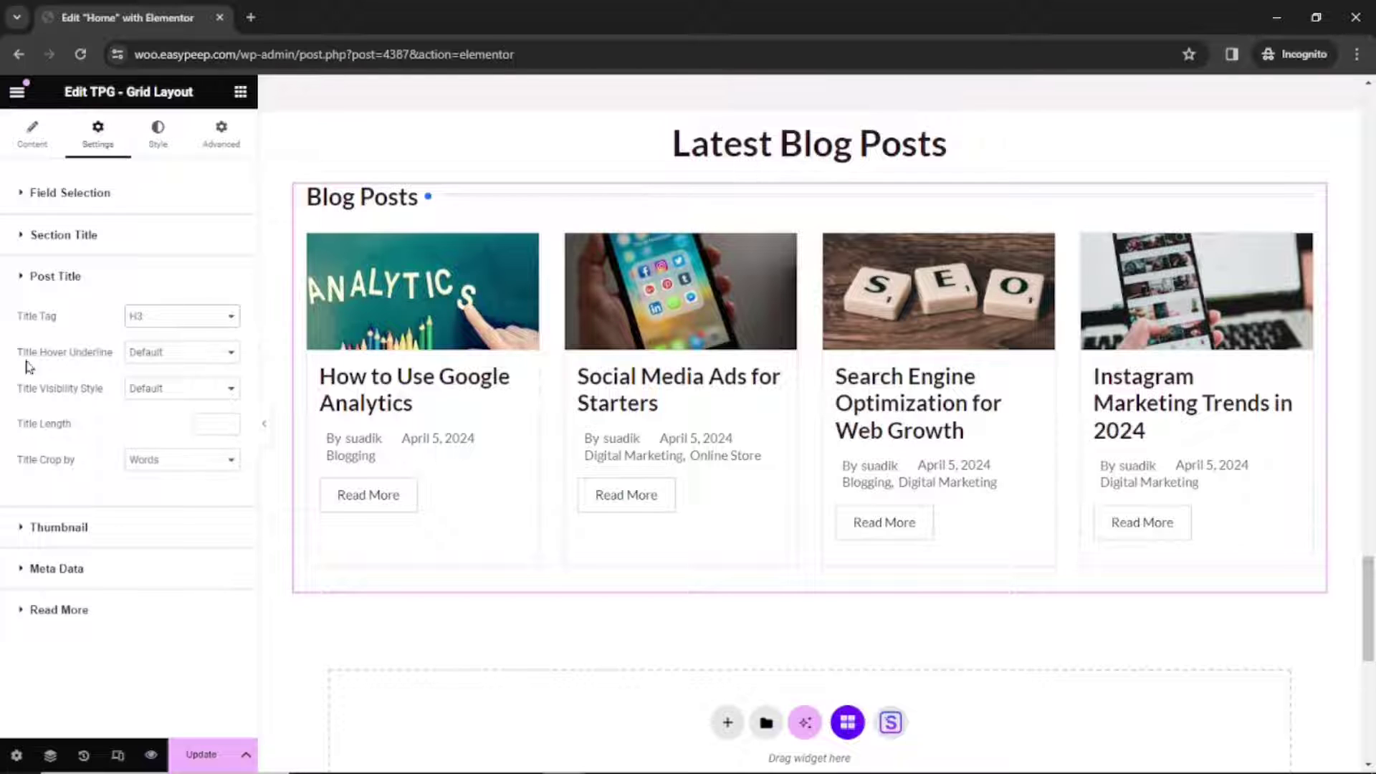
- Enable the hover underline for post titles and try the "Show in 1 line" visibility style before restoring Default
left_click(207, 358)
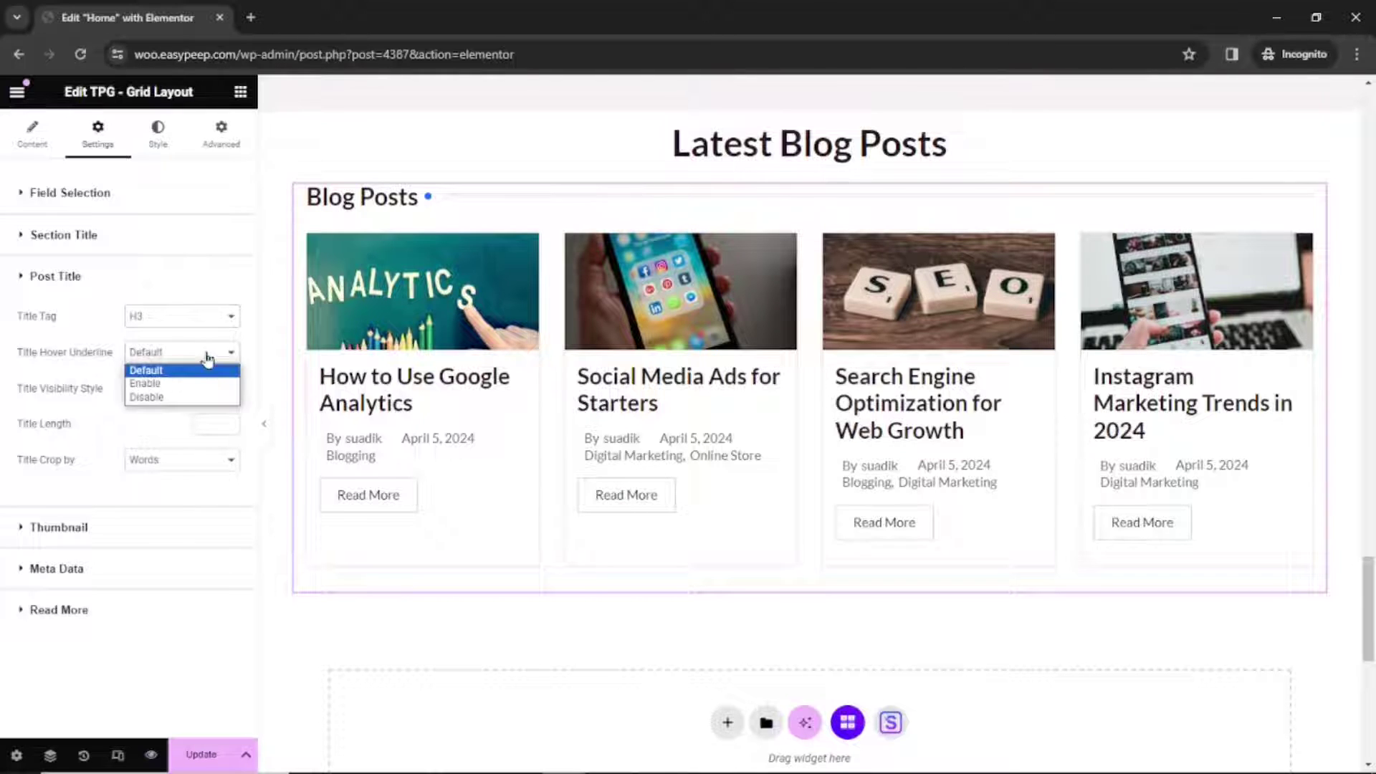
left_click(176, 384)
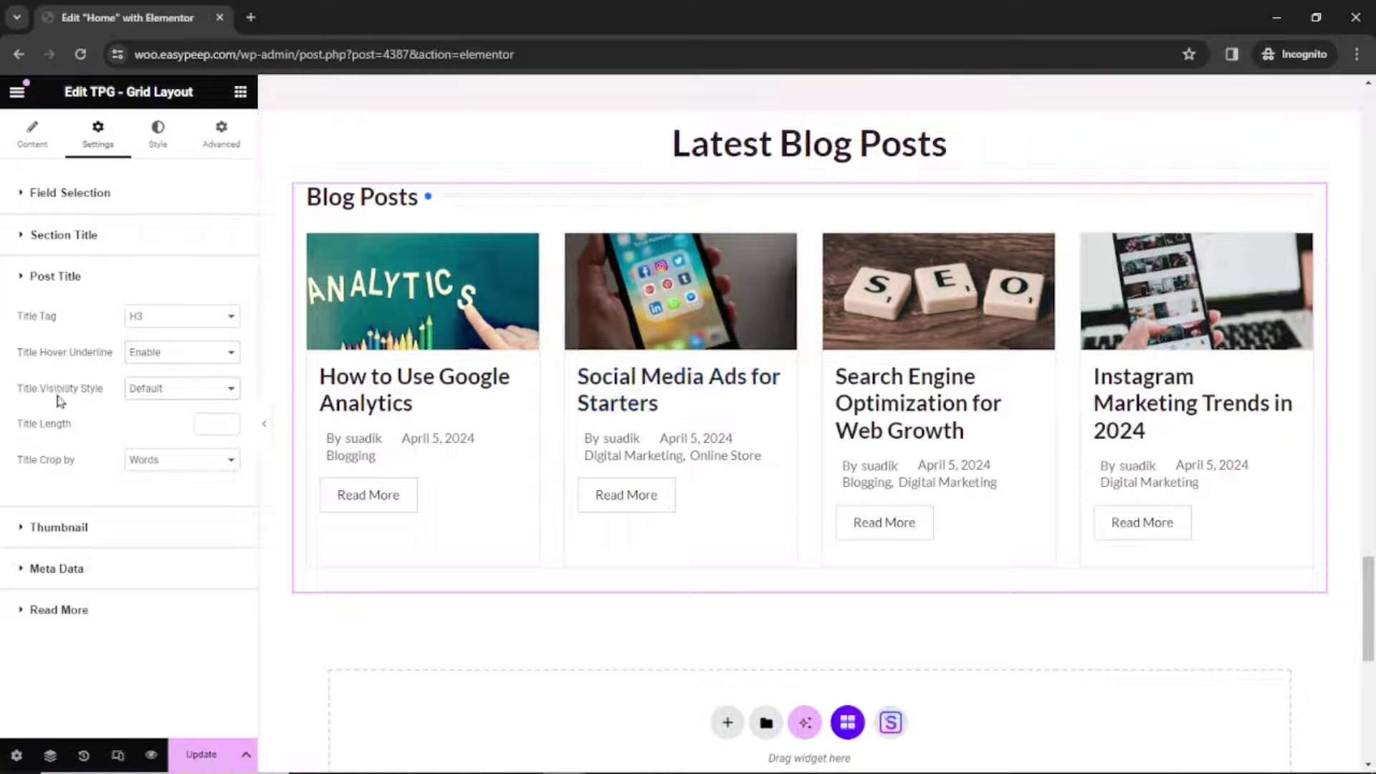
left_click(174, 391)
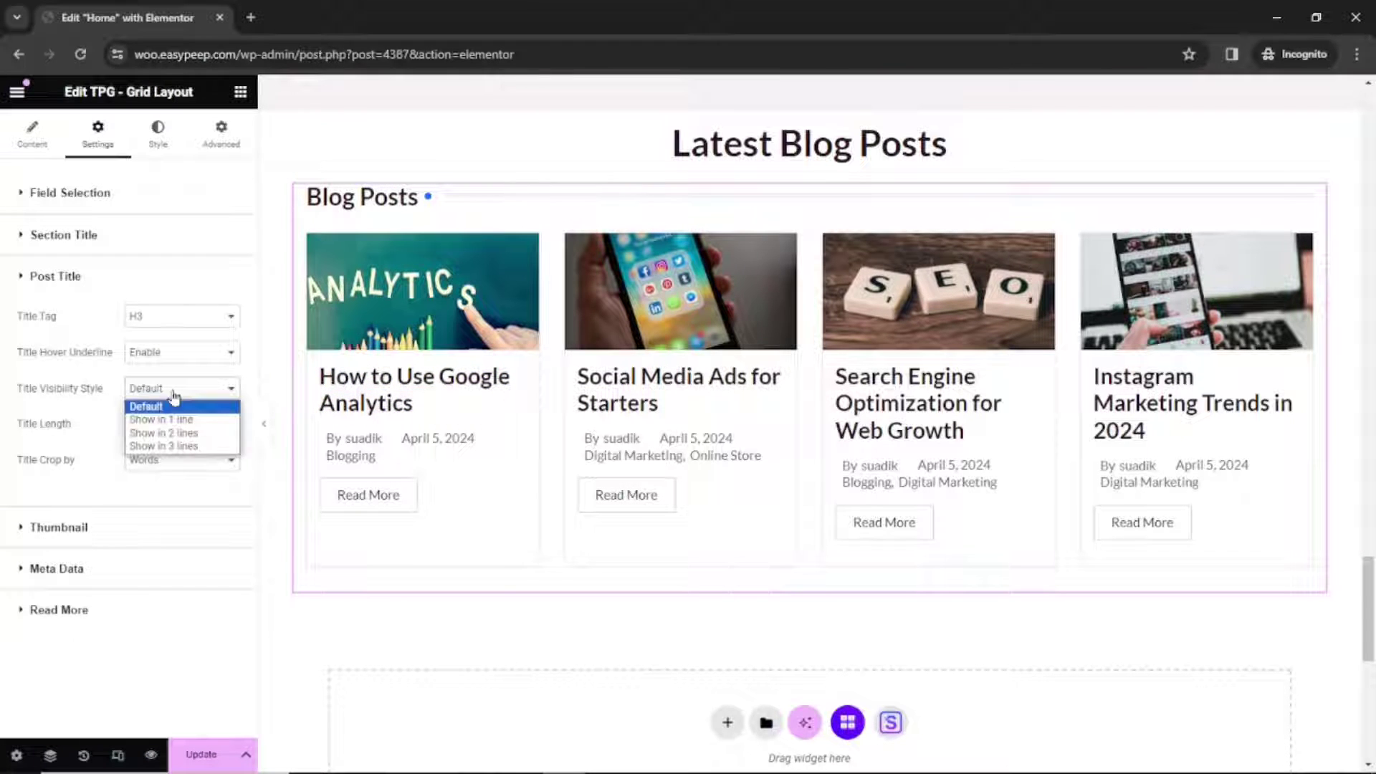
left_click(209, 421)
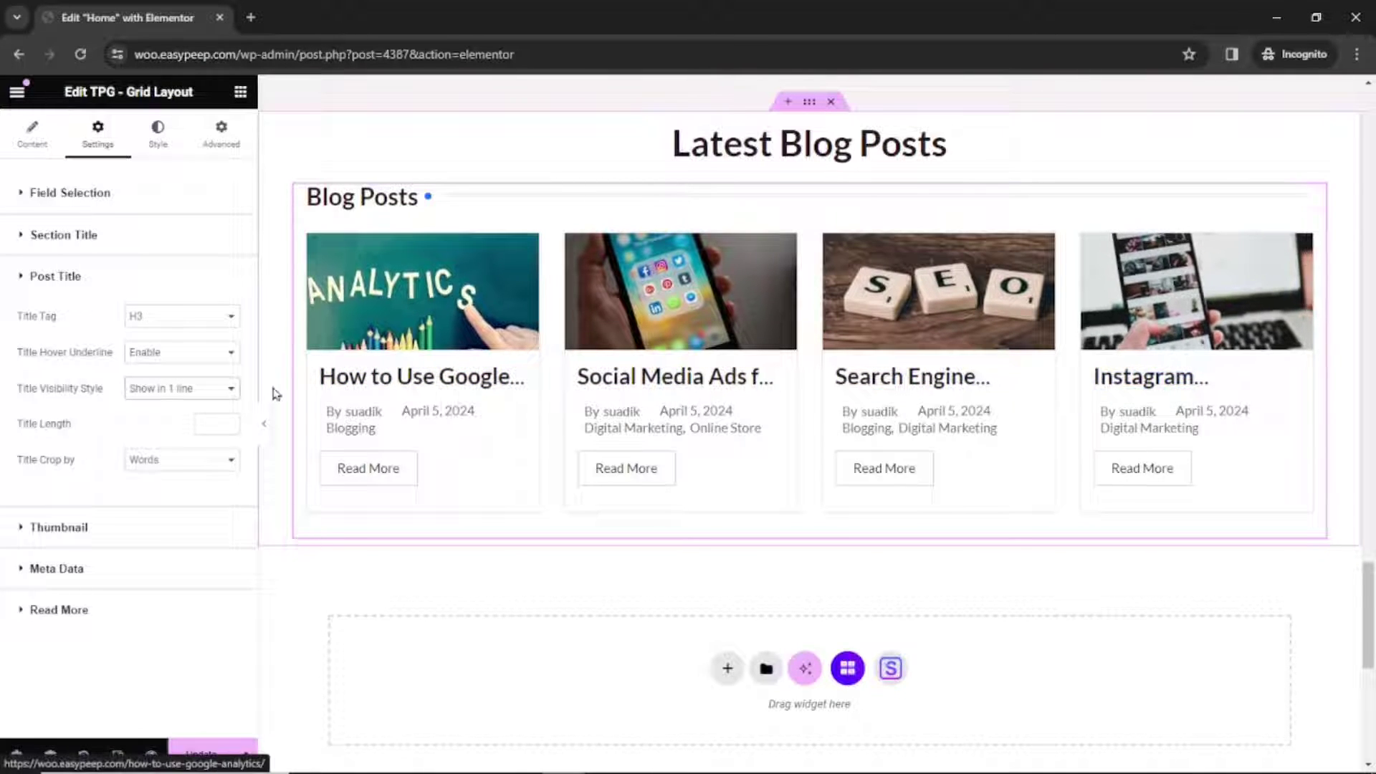
left_click(172, 389)
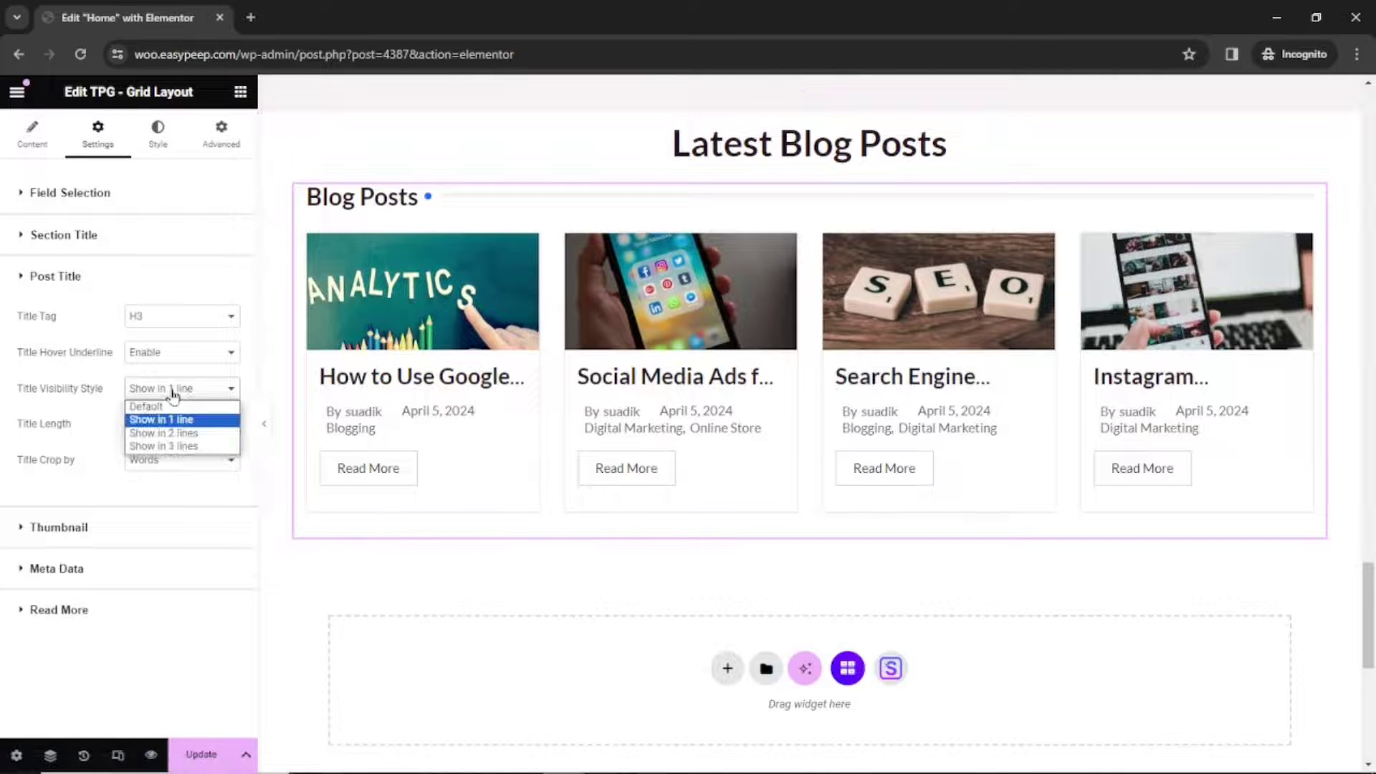
left_click(170, 407)
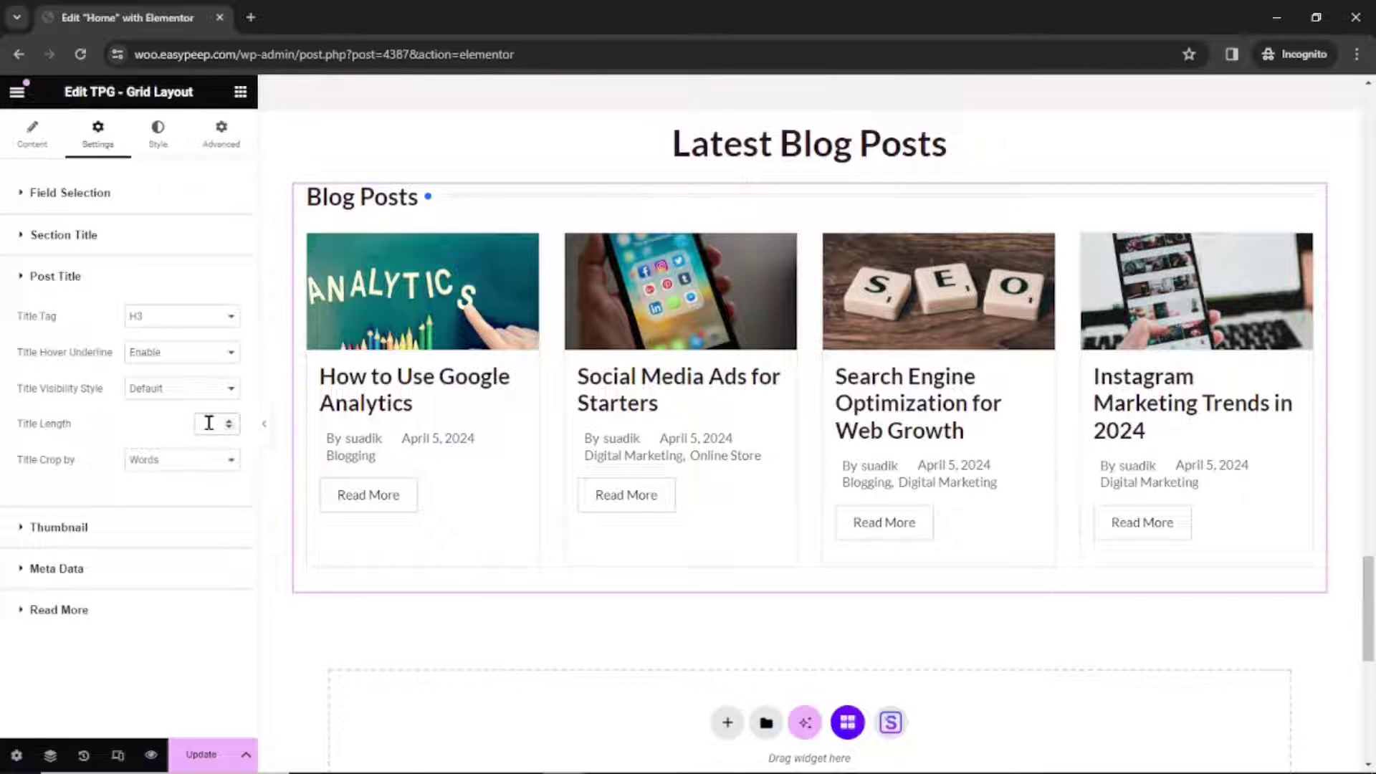
- Try post title lengths of 5 and 3 words and clear the length limit
type("5")
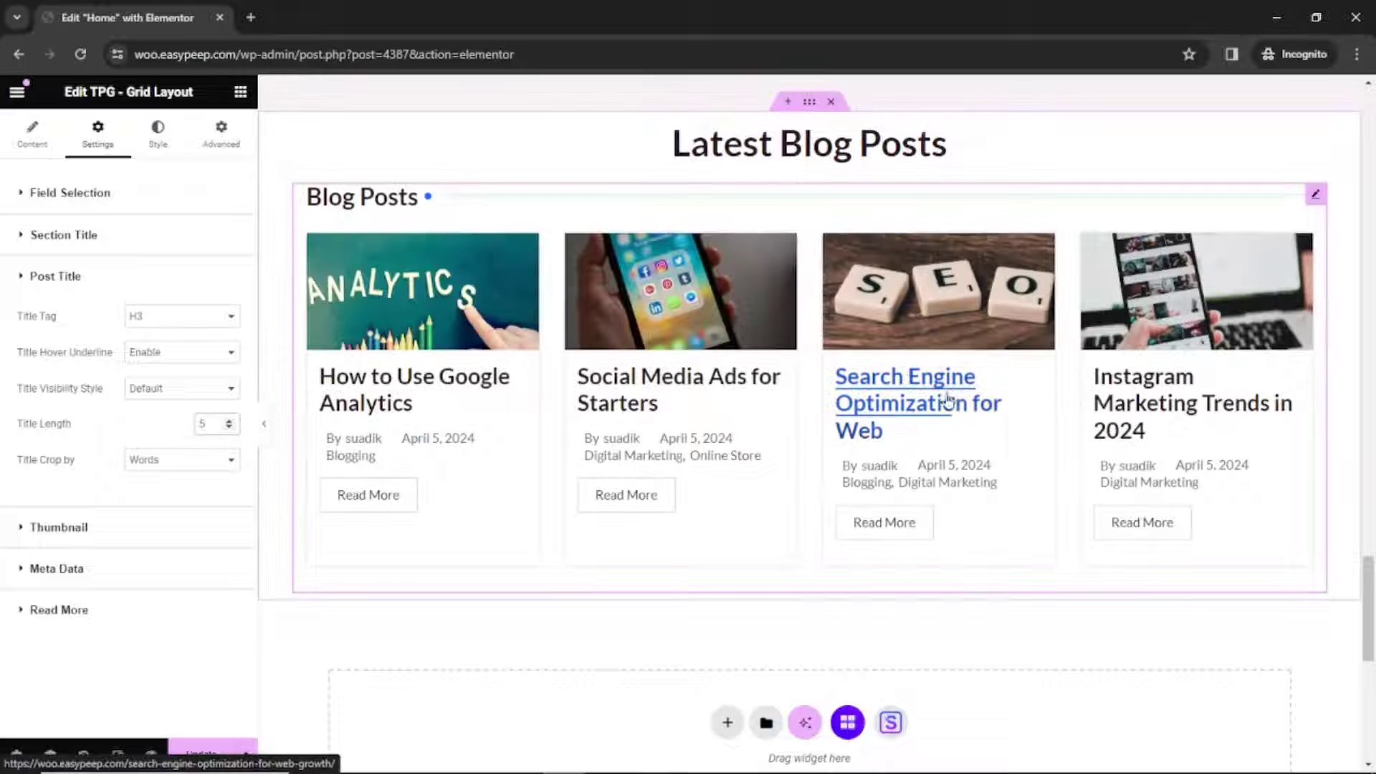
left_click(229, 428)
left_click(229, 428)
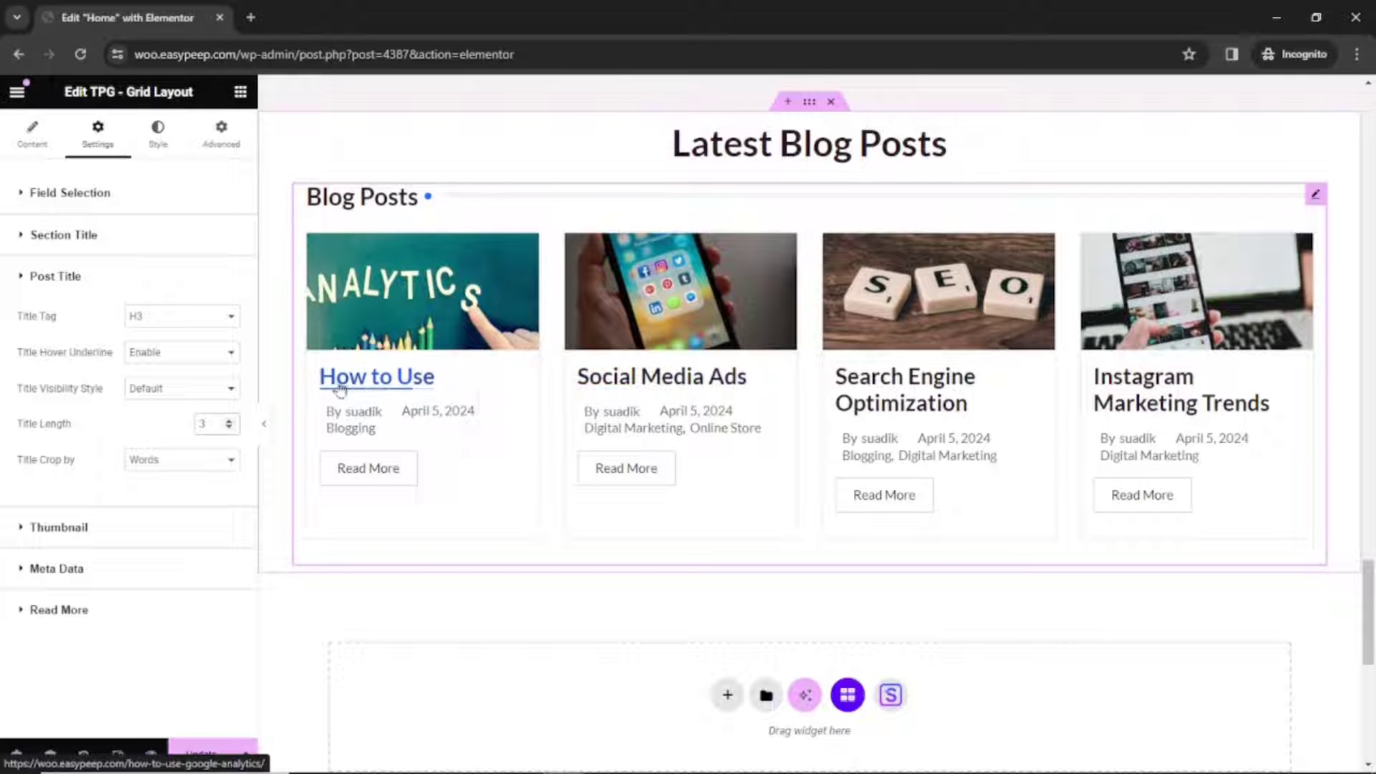
key("BackSpace")
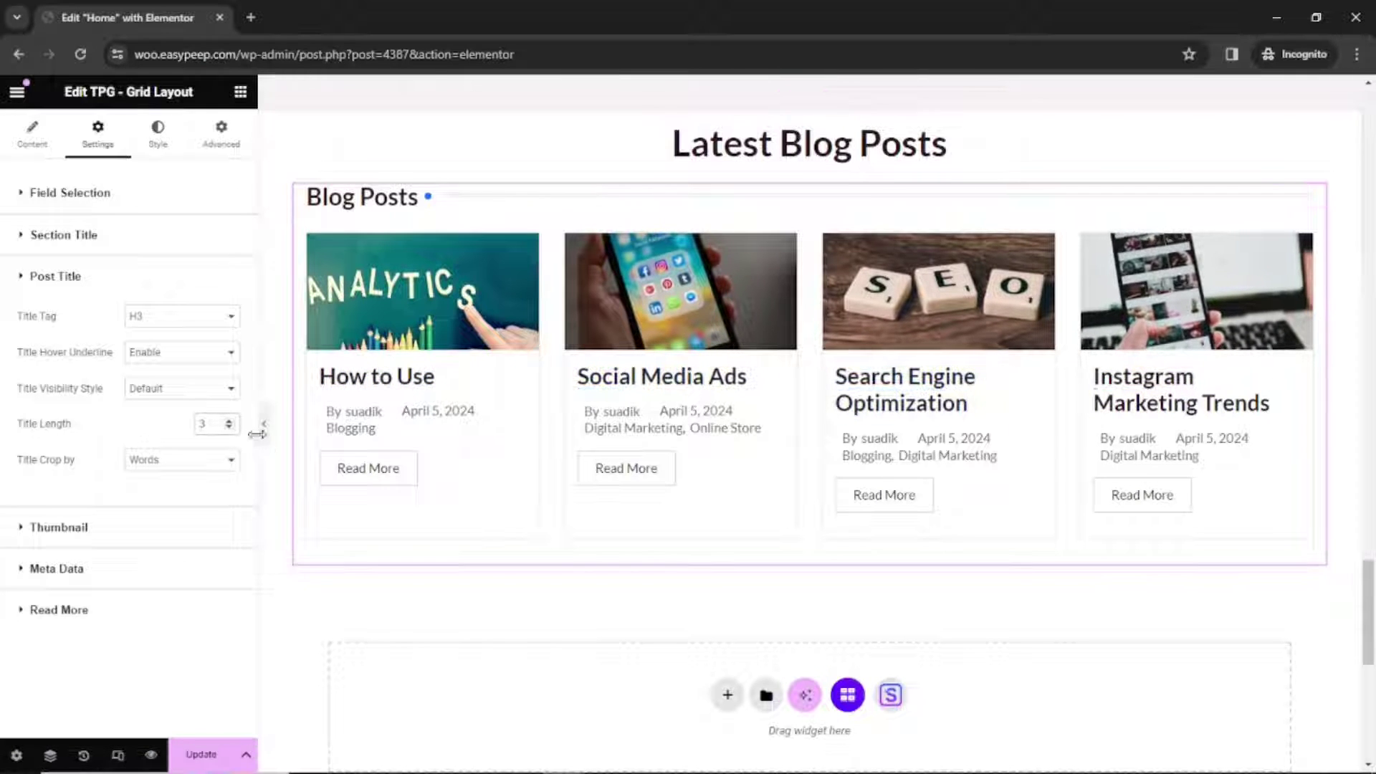
- Try cropping the post titles to 10 characters, clear the length and restore cropping by words
left_click(202, 463)
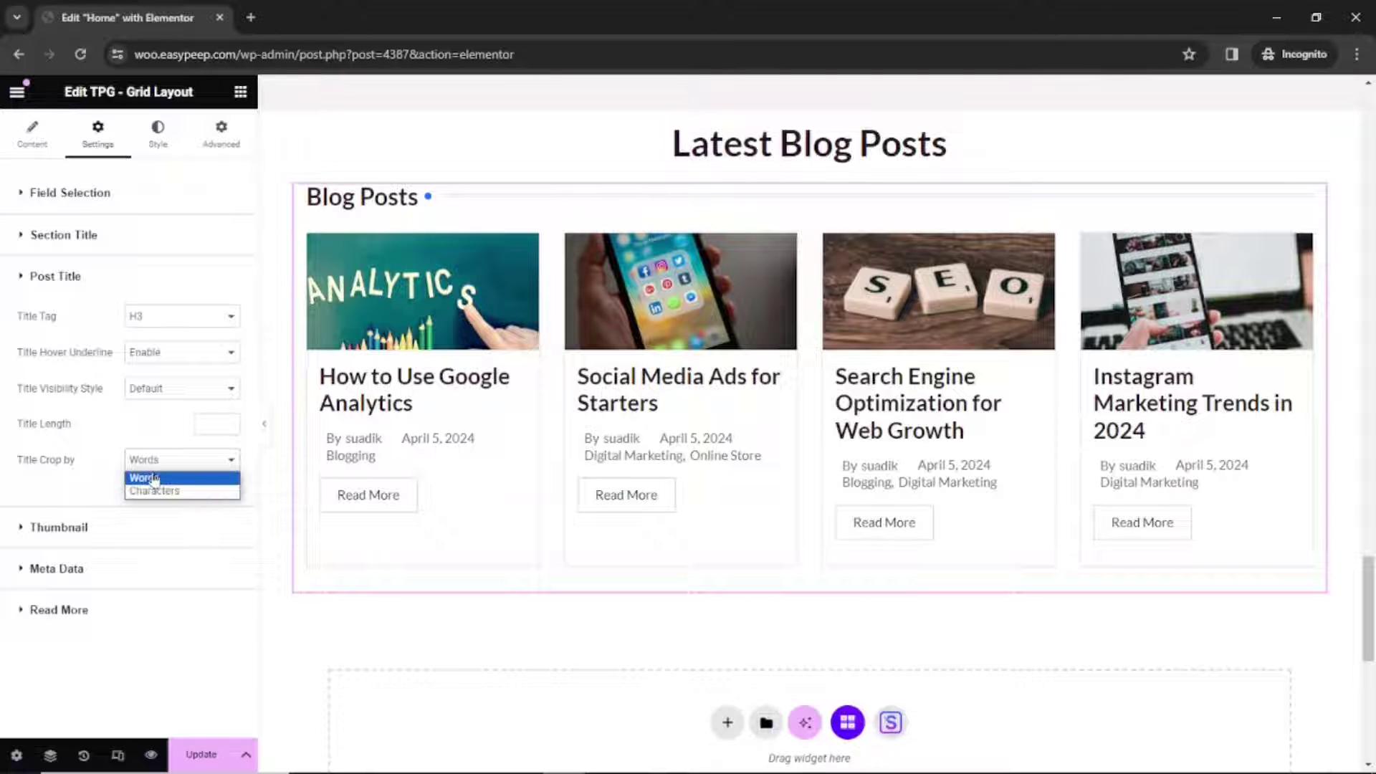
left_click(161, 436)
left_click(190, 463)
left_click(186, 492)
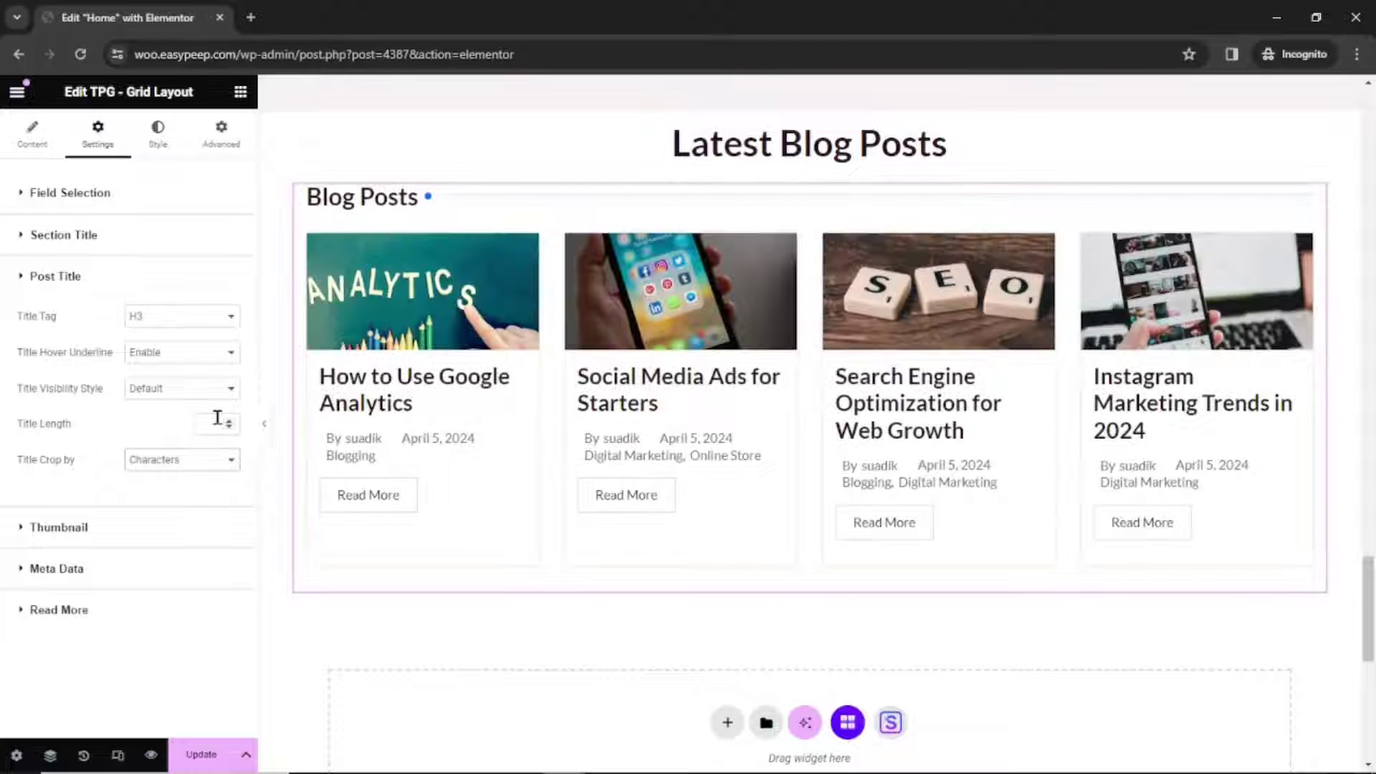
left_click(214, 423)
type("10")
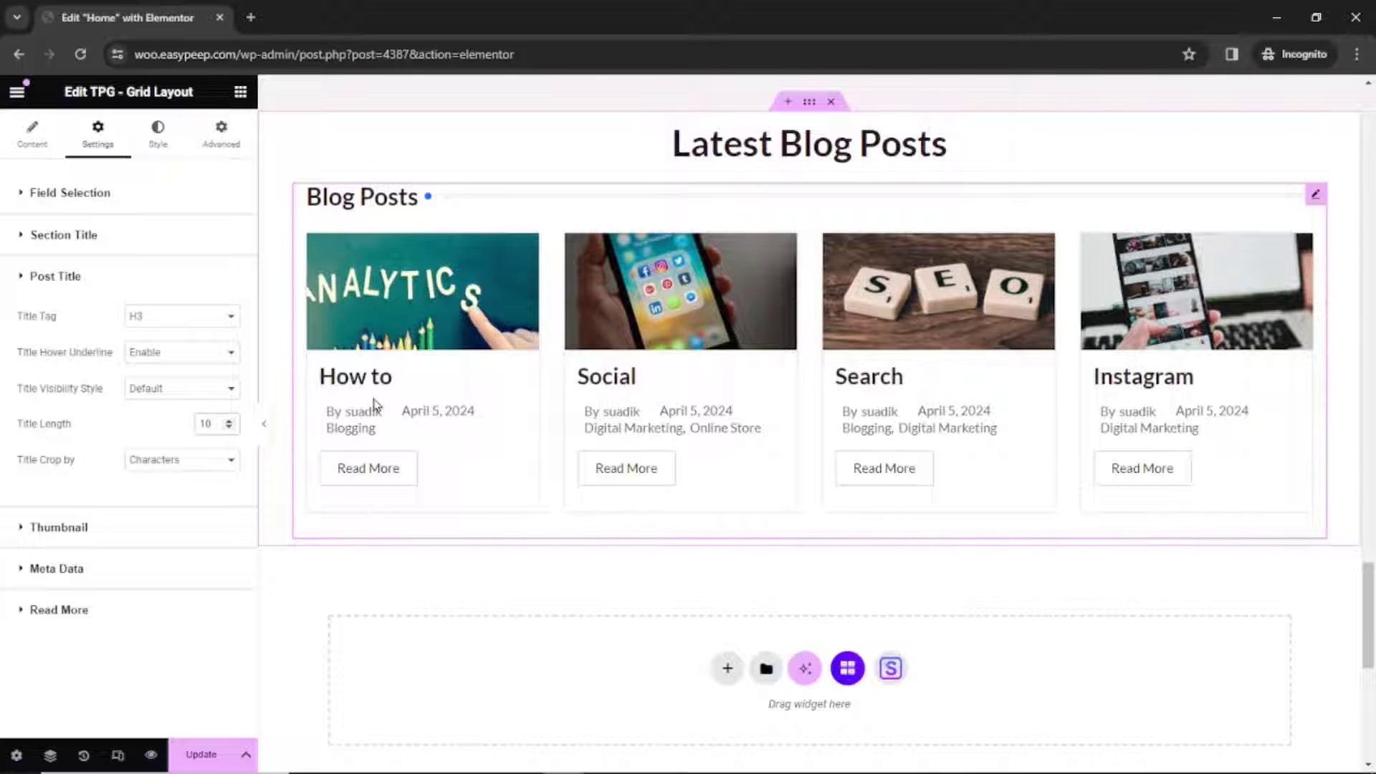
key("BackSpace")
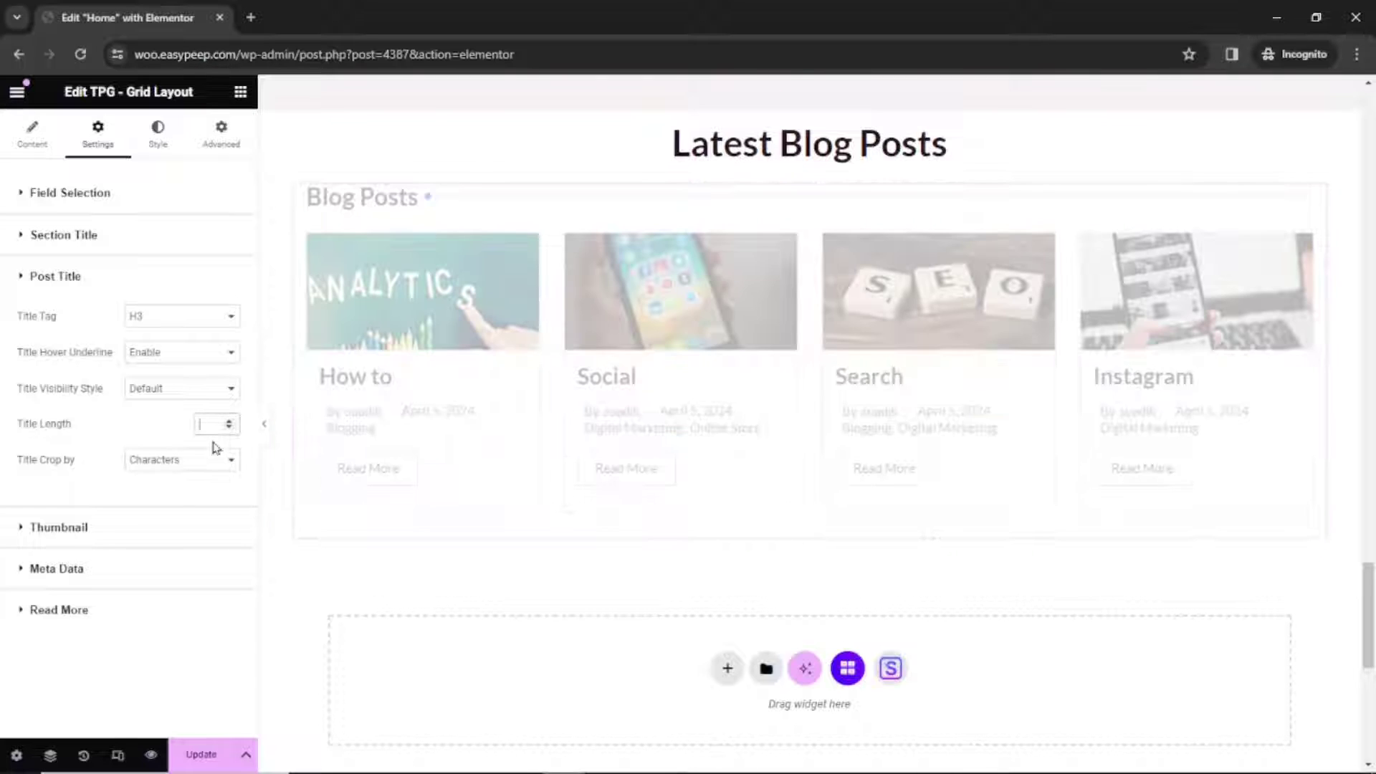
left_click(181, 469)
left_click(189, 477)
- View the thumbnail settings and try the Dot separator for the post meta data before restoring Default - None
left_click(49, 536)
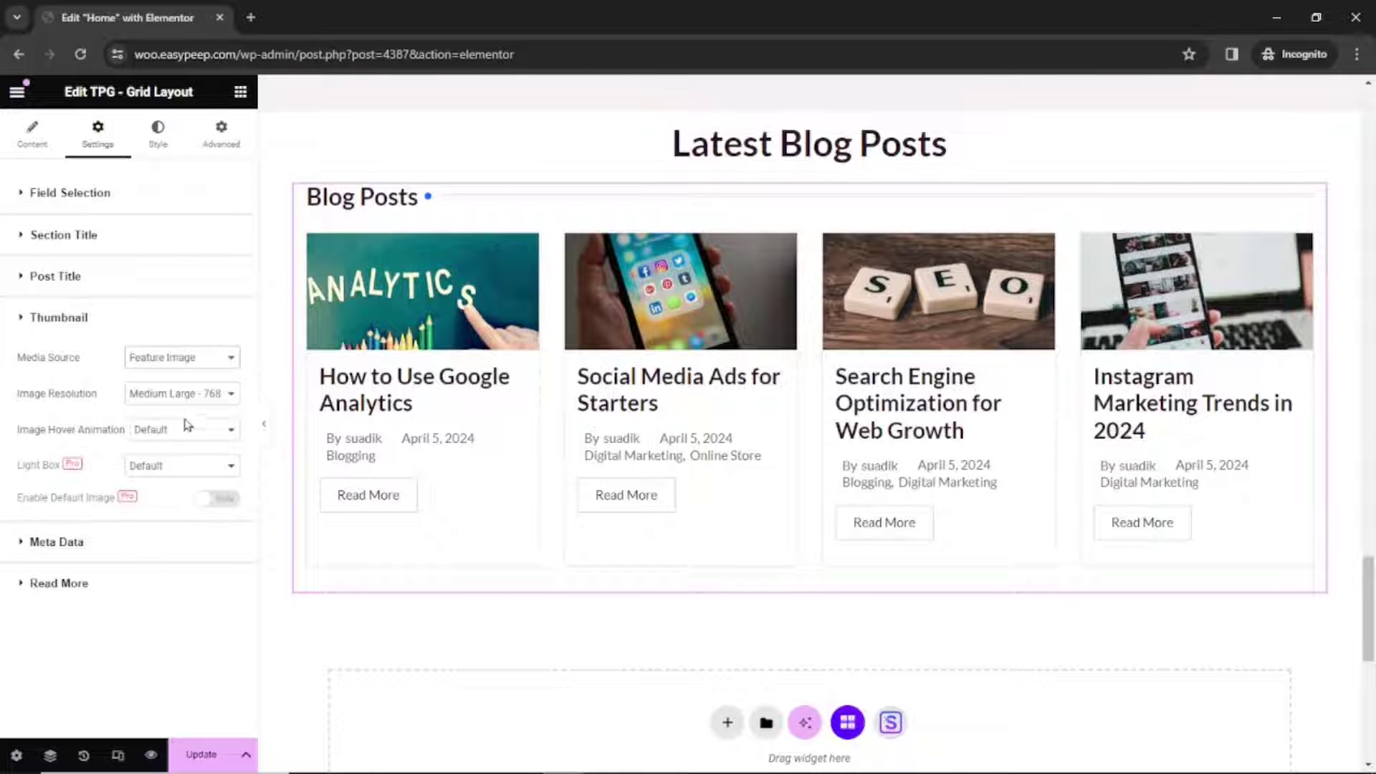
left_click(198, 556)
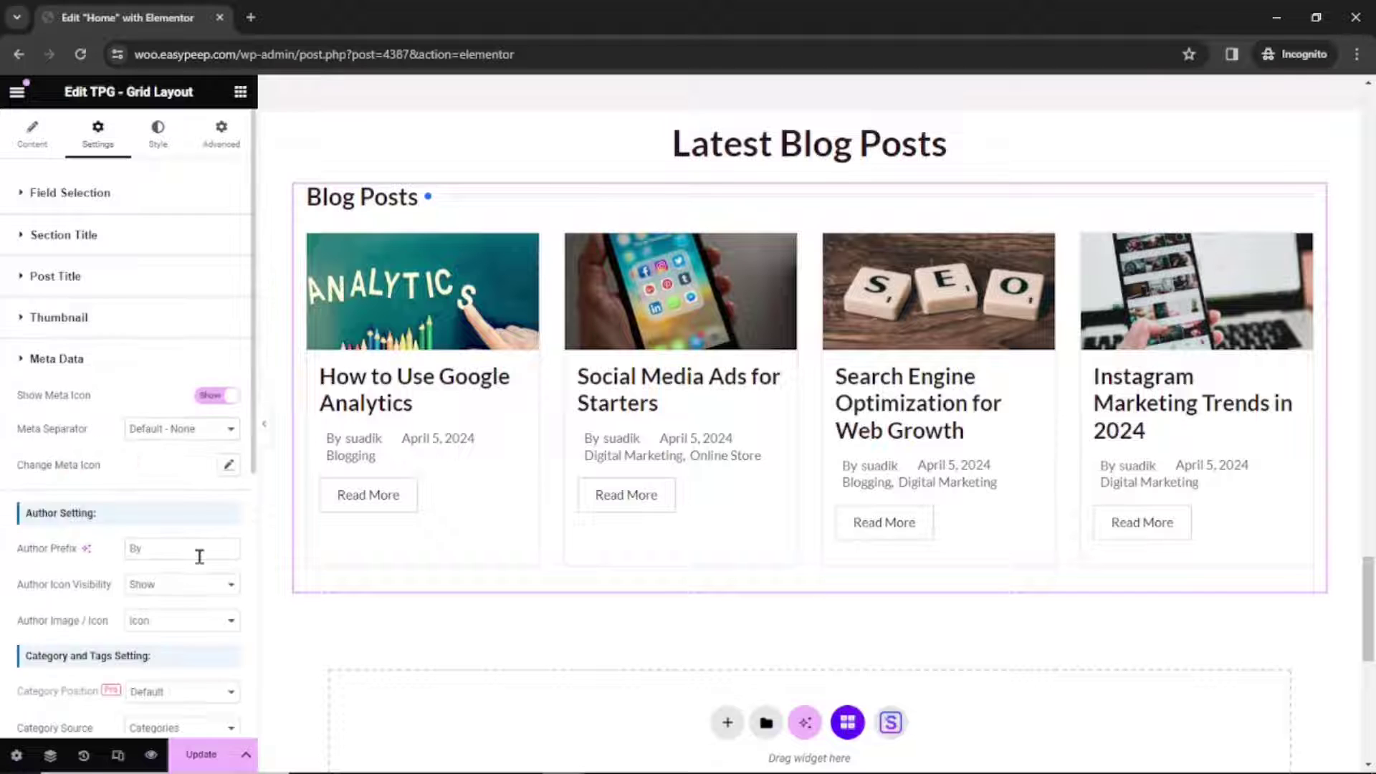
left_click(208, 431)
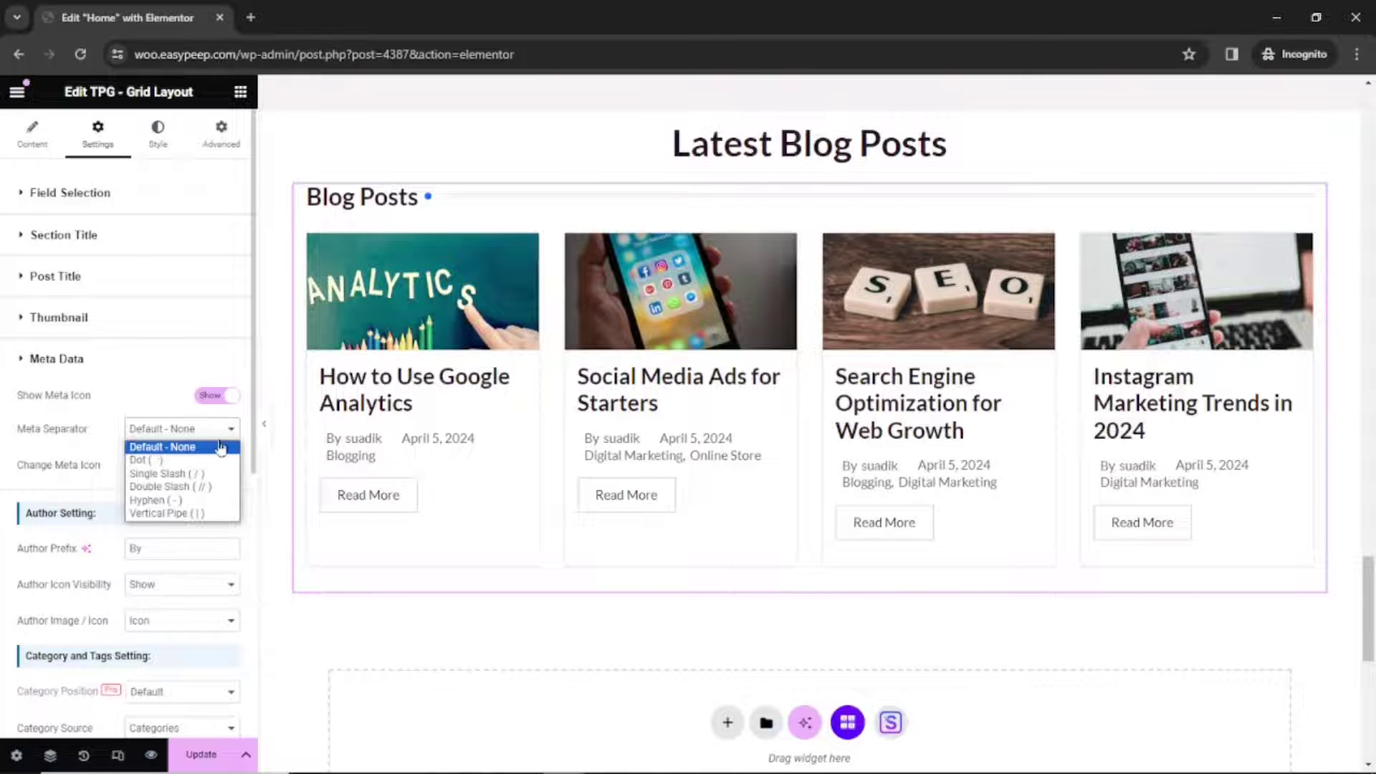
left_click(172, 460)
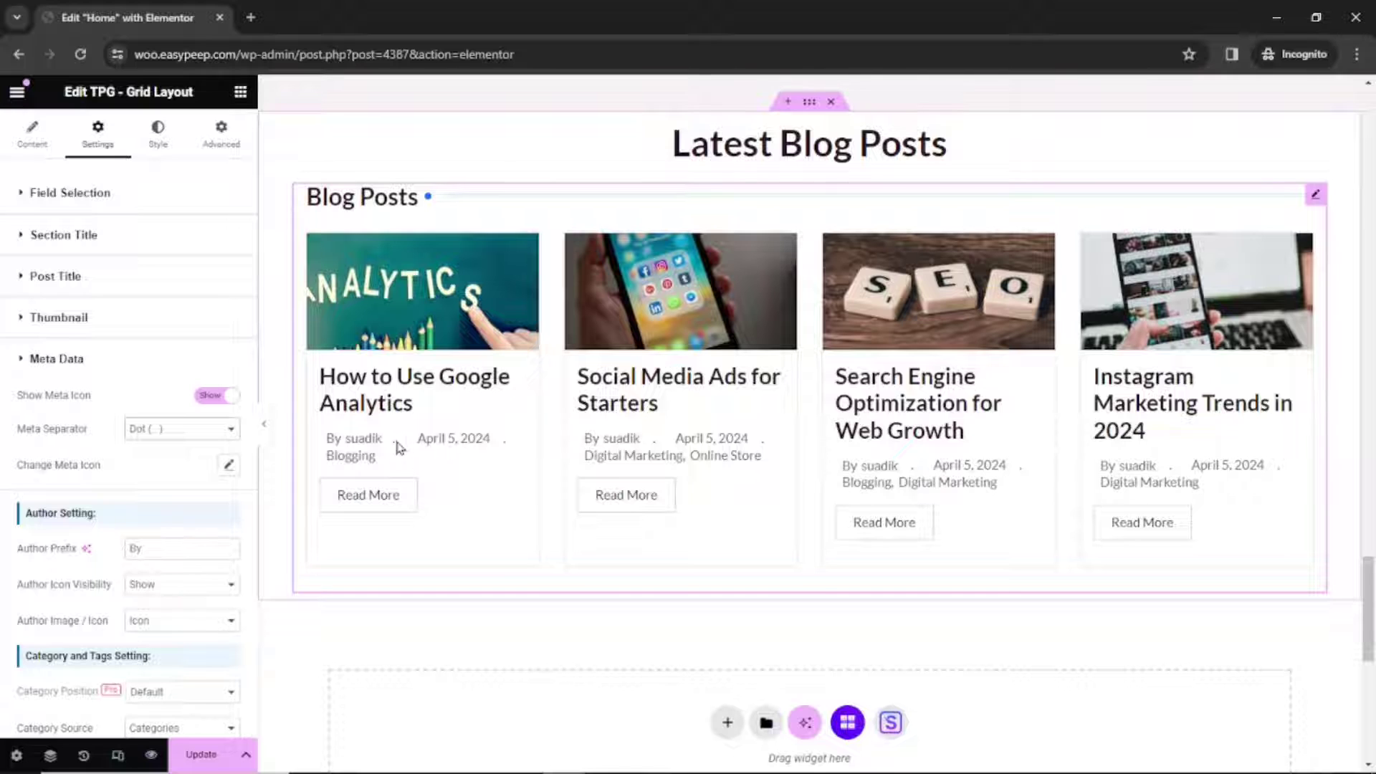
left_click(183, 428)
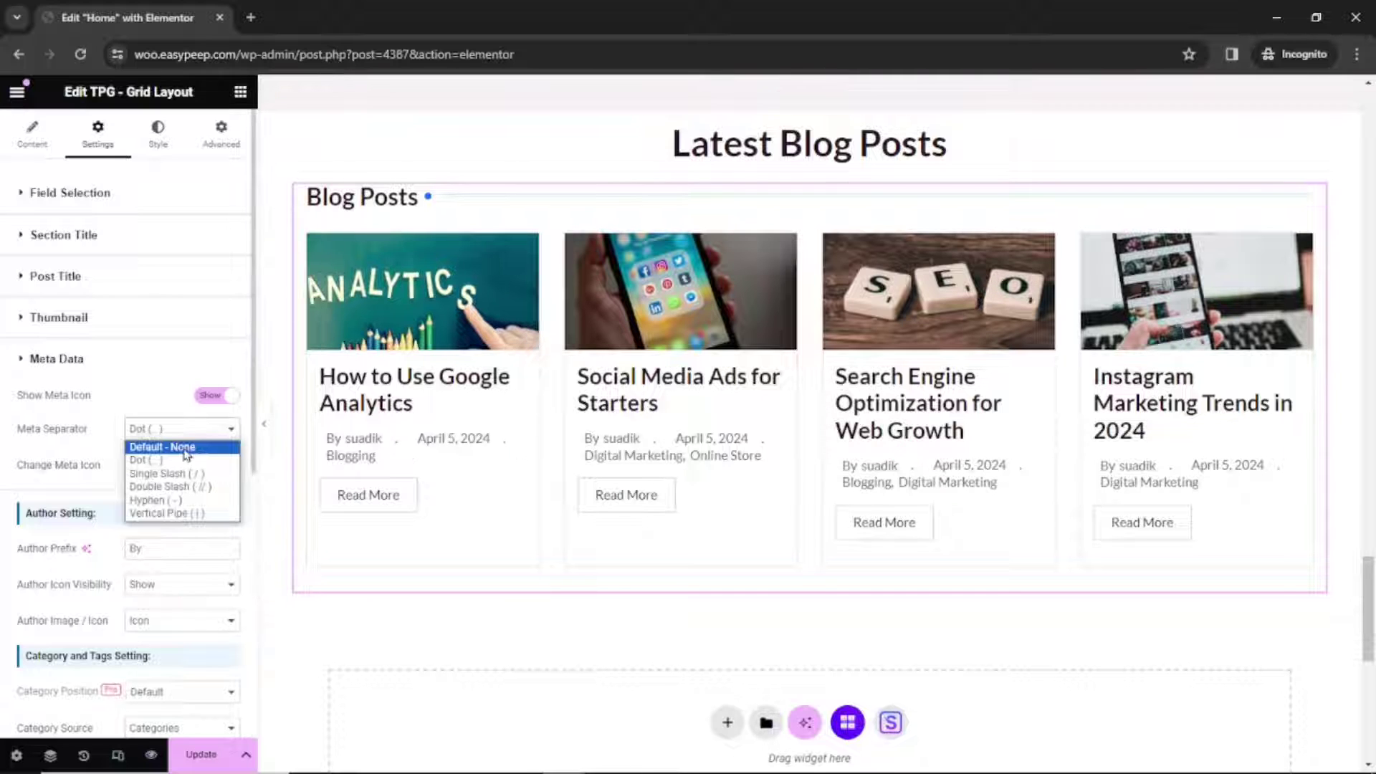
left_click(185, 444)
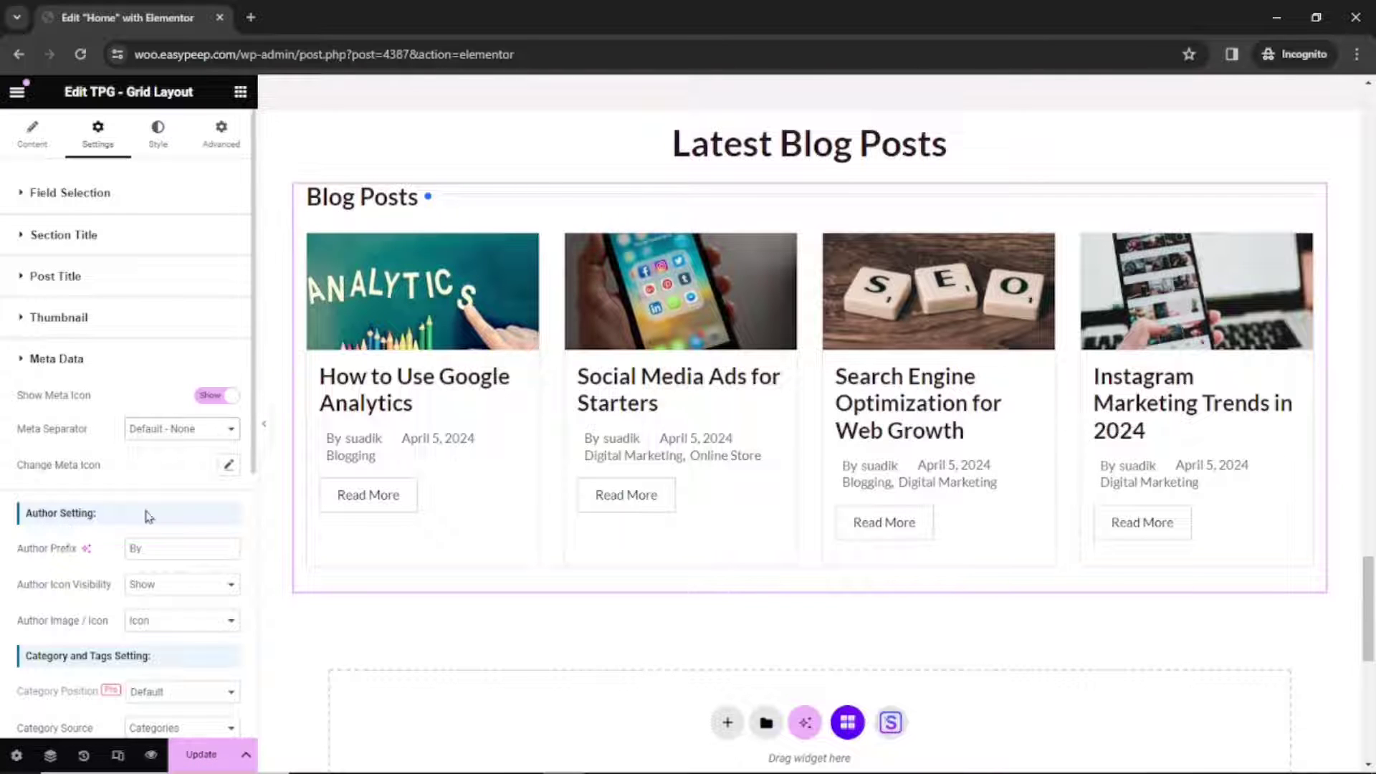
- Try "Written by" as the author prefix and restore it to "By"
left_click_drag(178, 542, 113, 560)
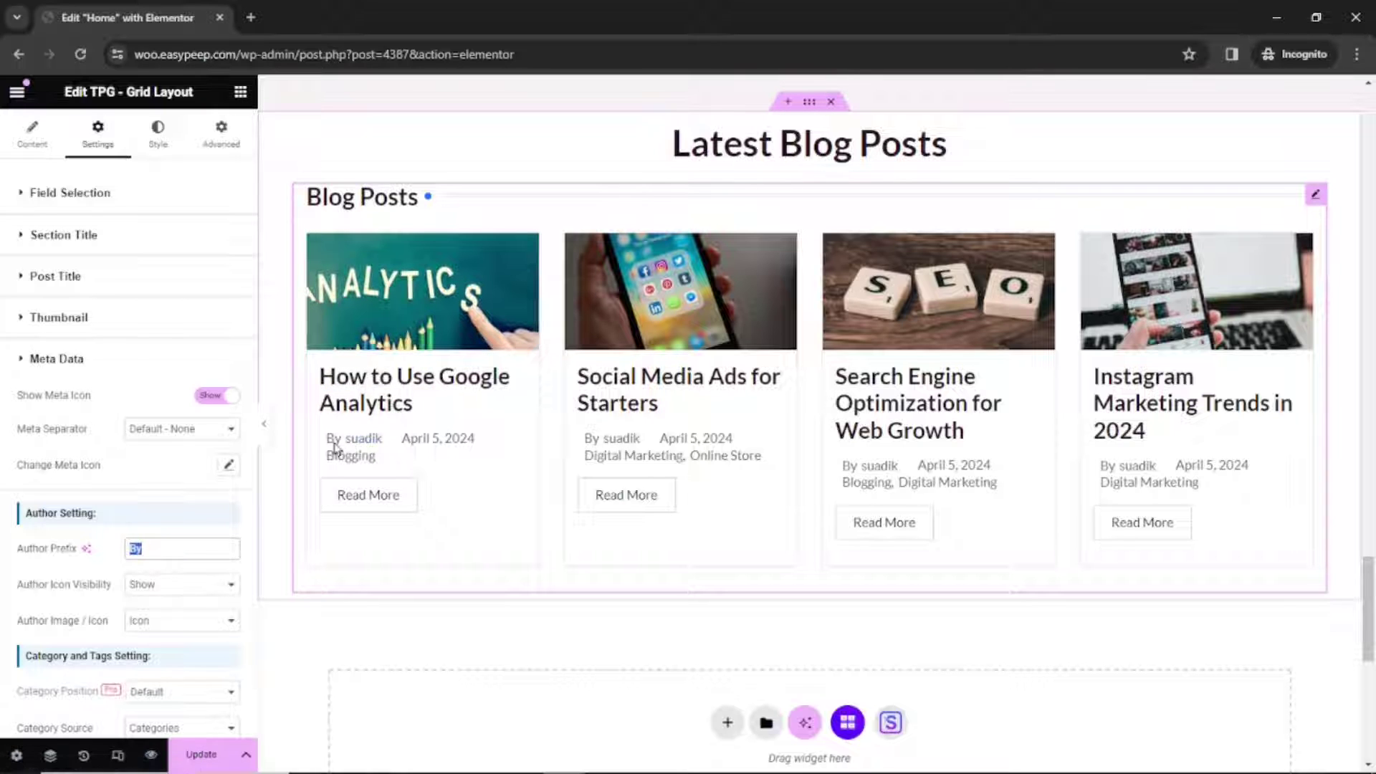
type("Written b")
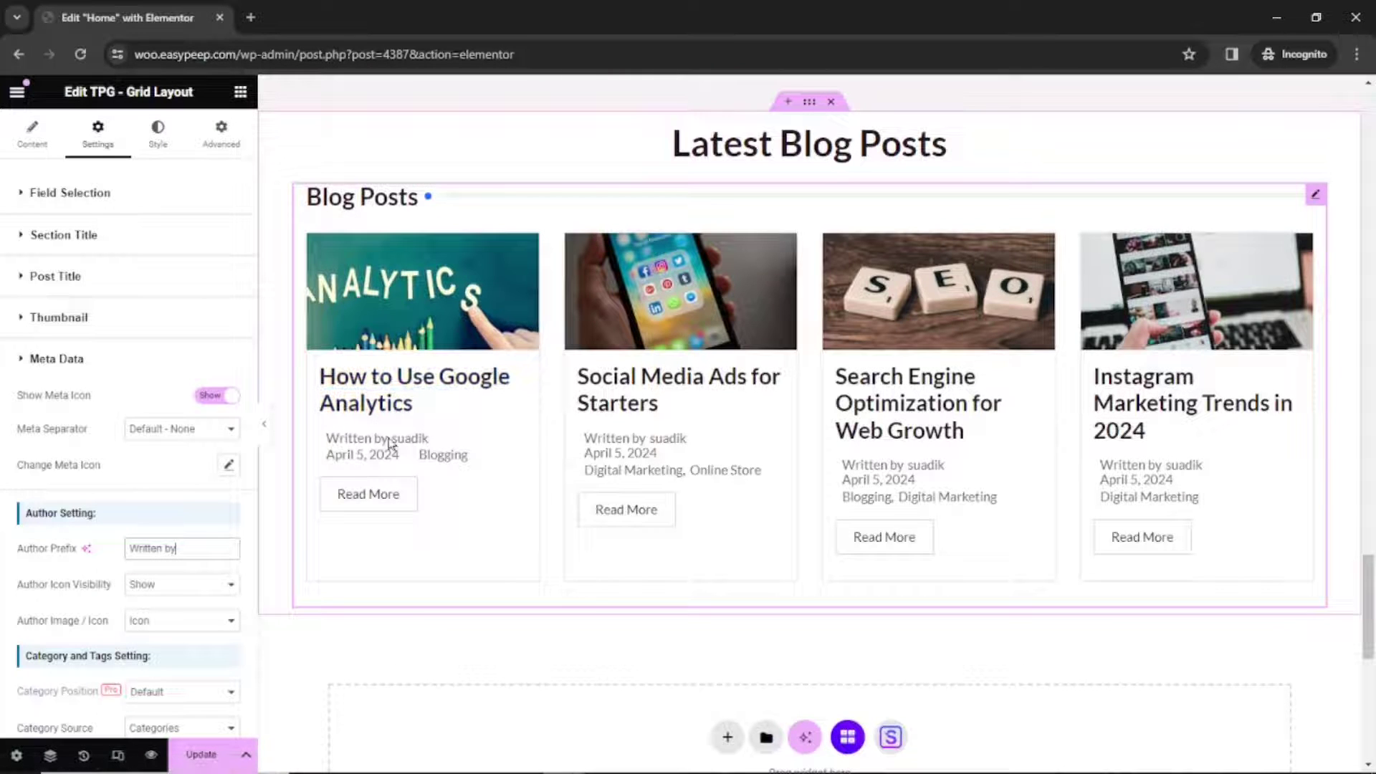
triple_click(213, 546)
type("By")
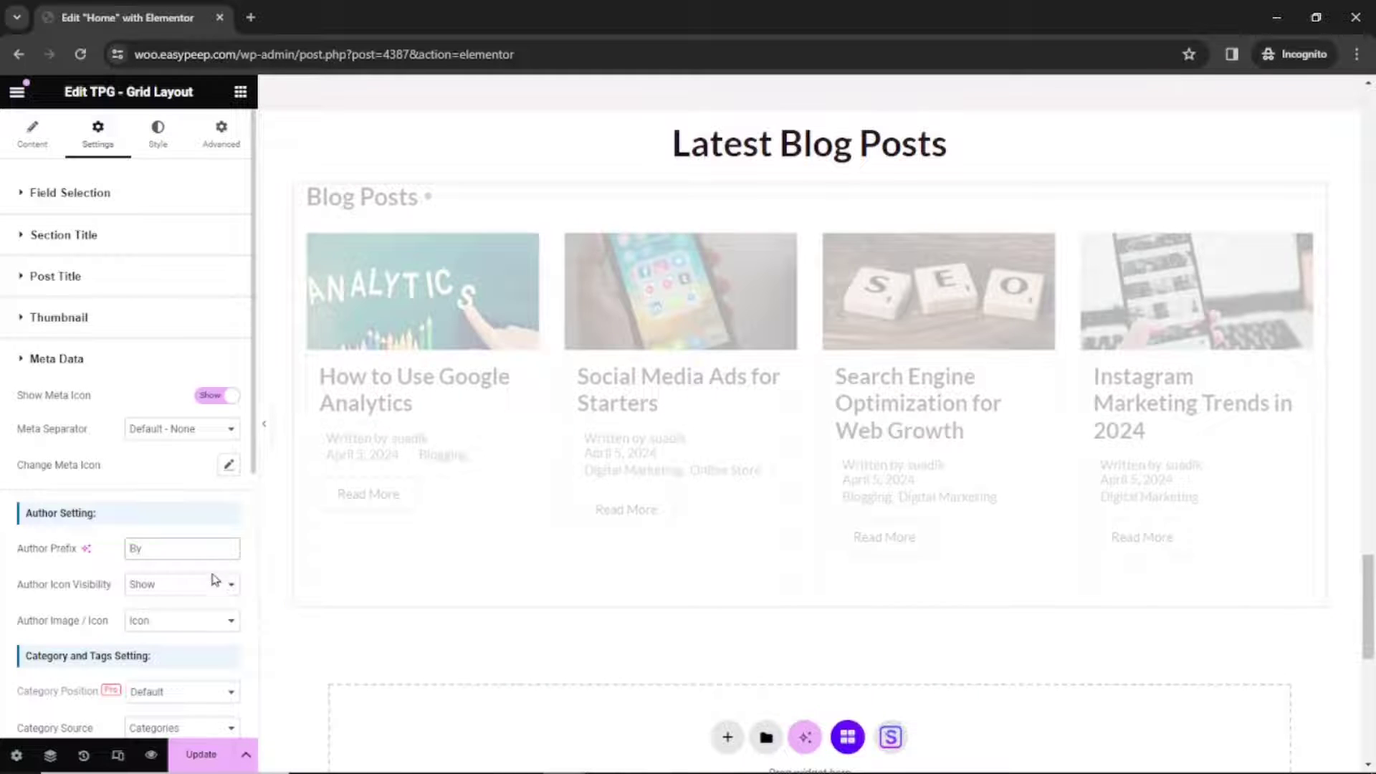
- Set the author display in the post meta data to Image
left_click(159, 628)
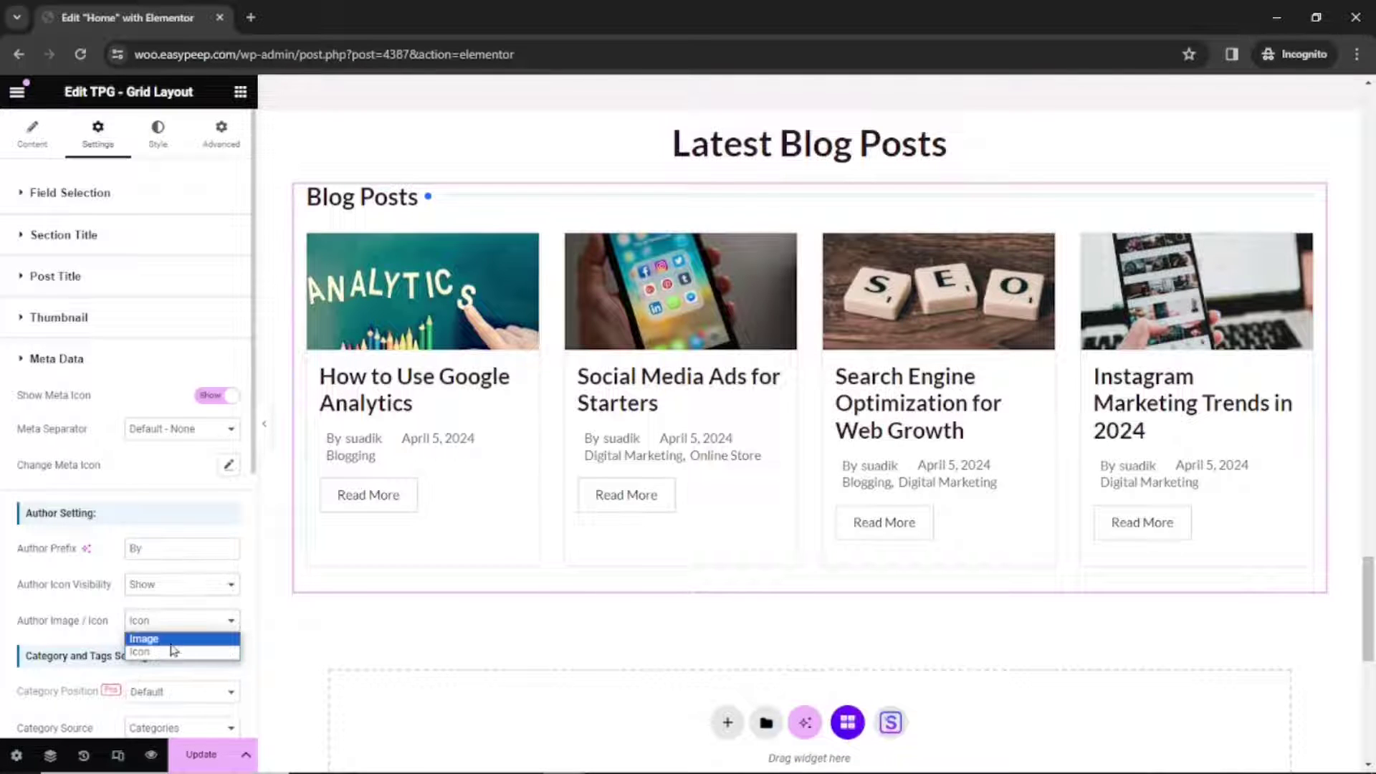
left_click(170, 644)
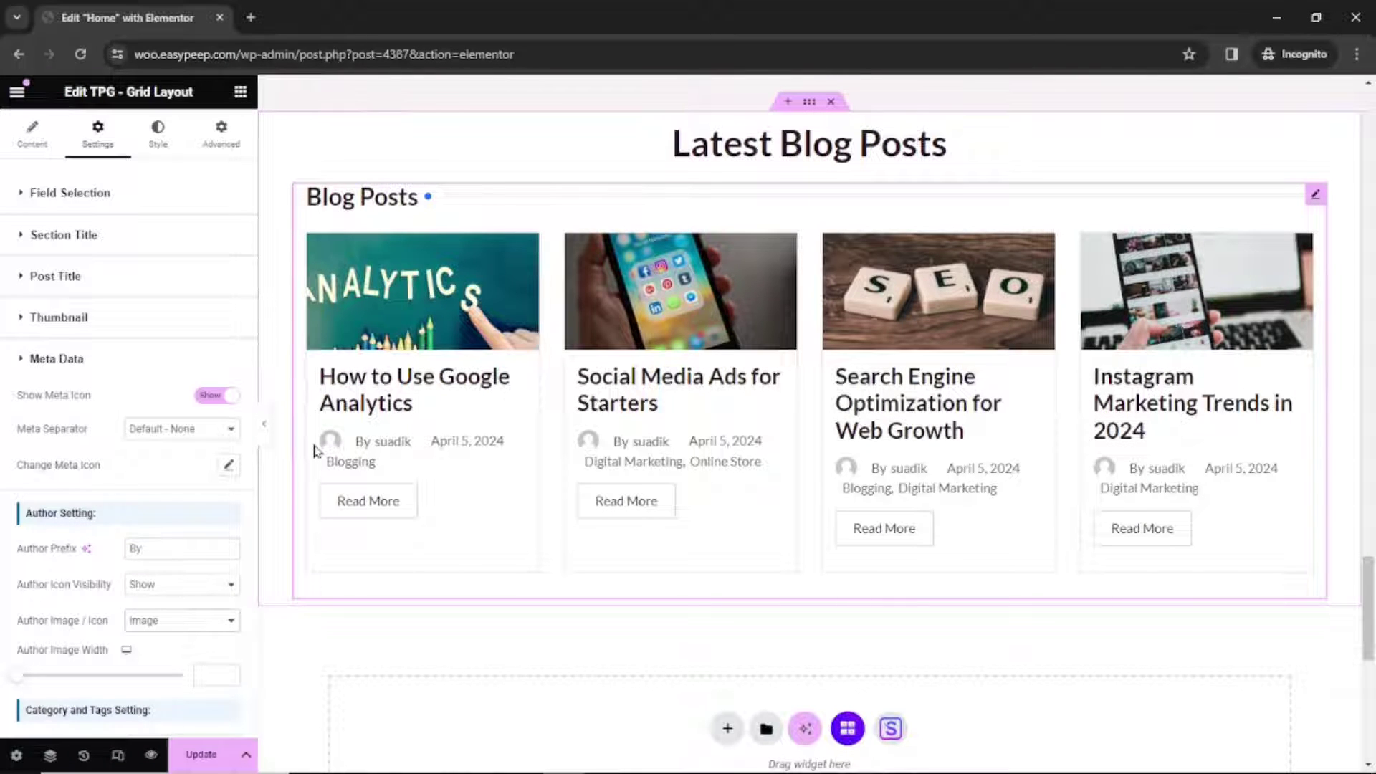
- Try placing Date before Author in the meta ordering and move Author back to first
scroll(203, 519, "down", 7)
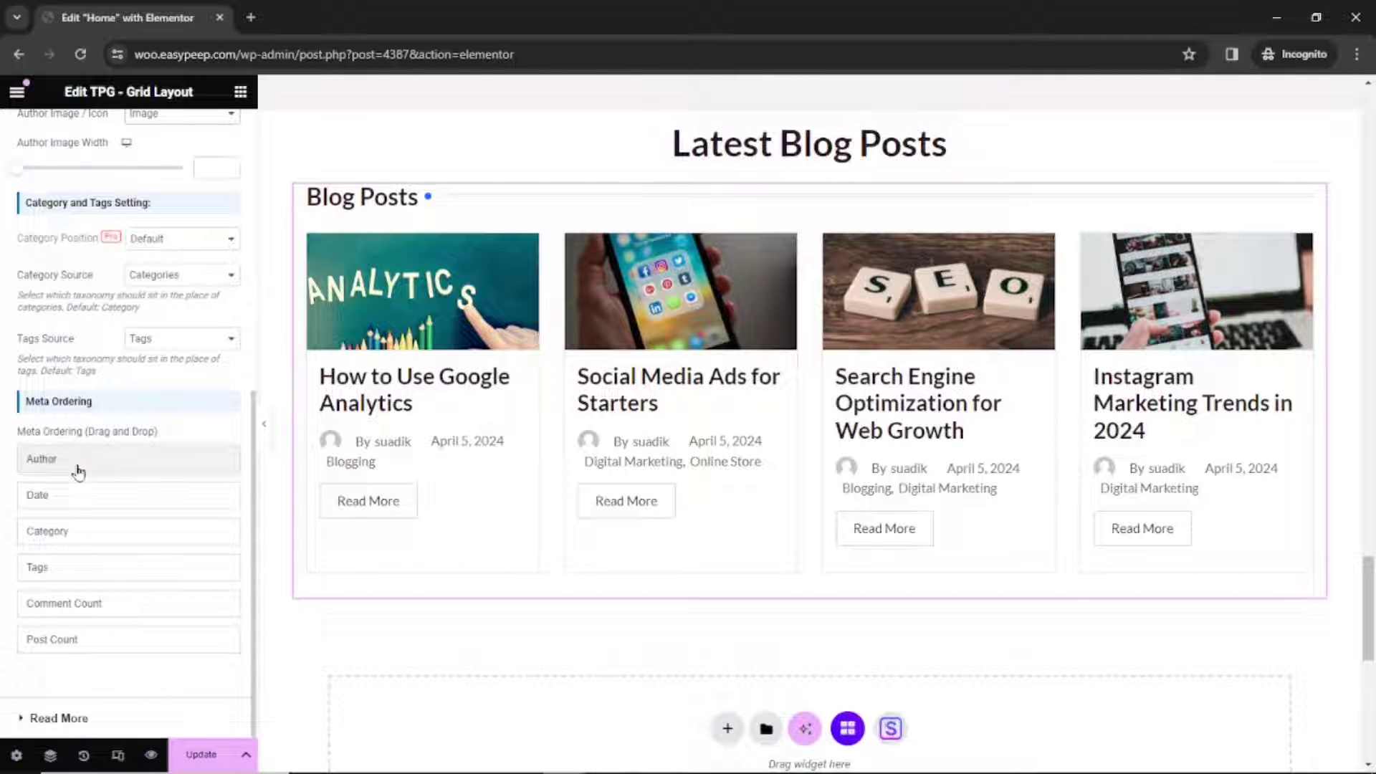
left_click_drag(40, 507, 21, 467)
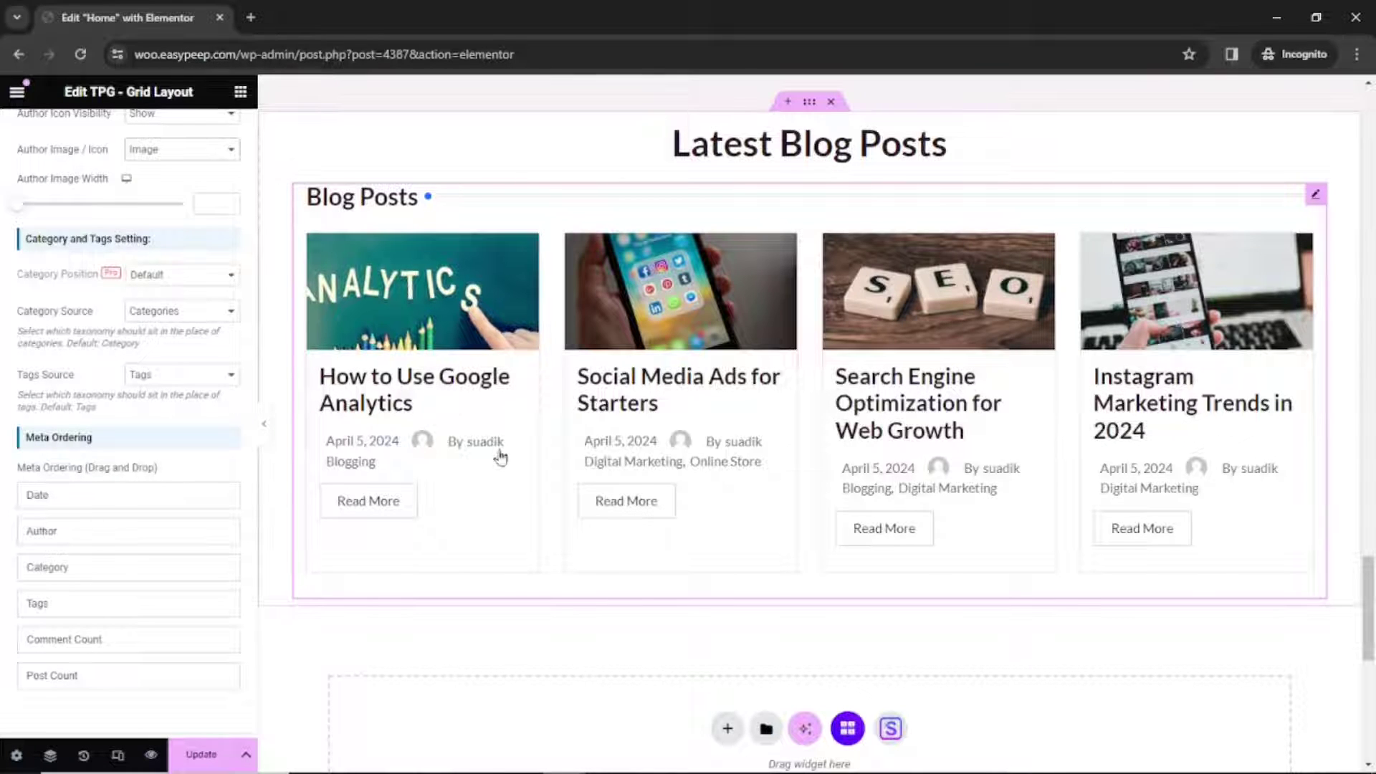
left_click_drag(86, 498, 63, 543)
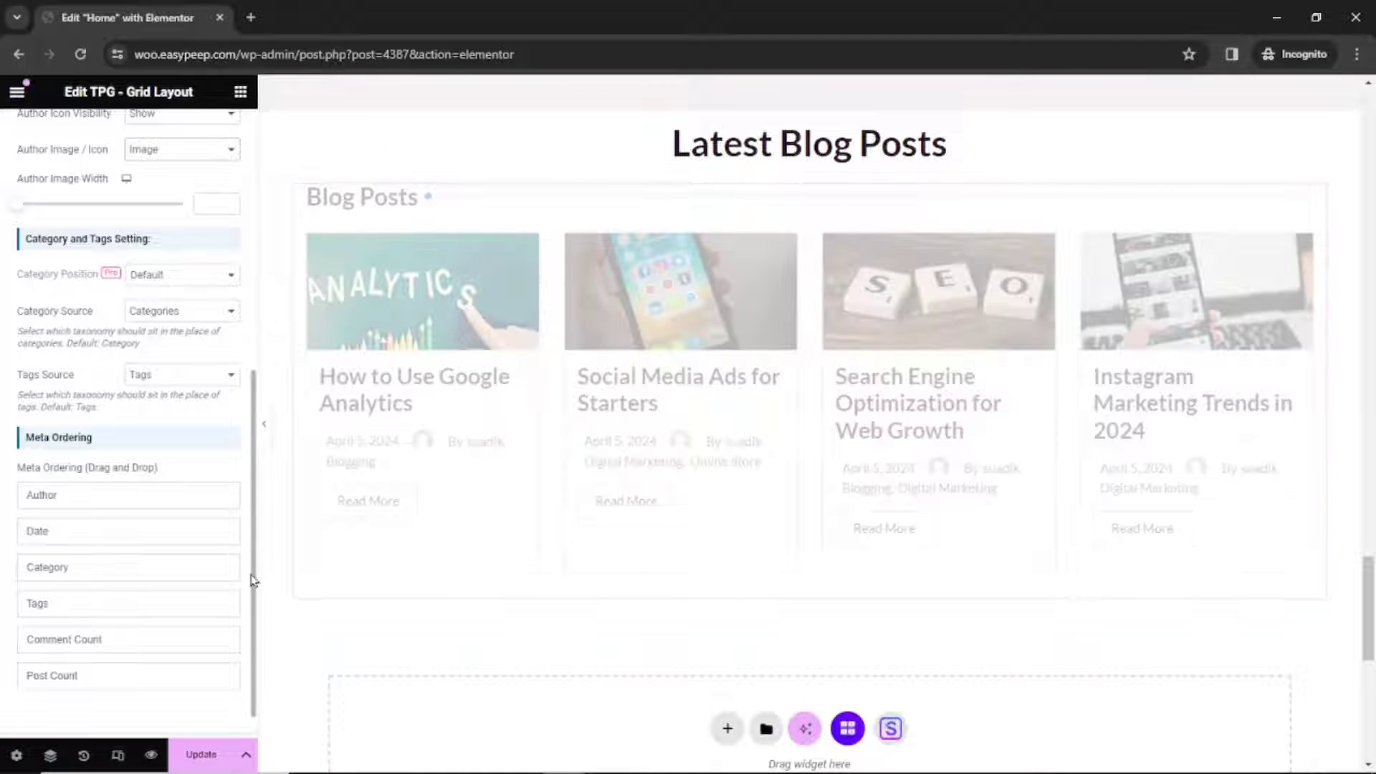
- Try the Only Text Button style for the Read More button and restore Default from style
scroll(252, 577, "down", 1)
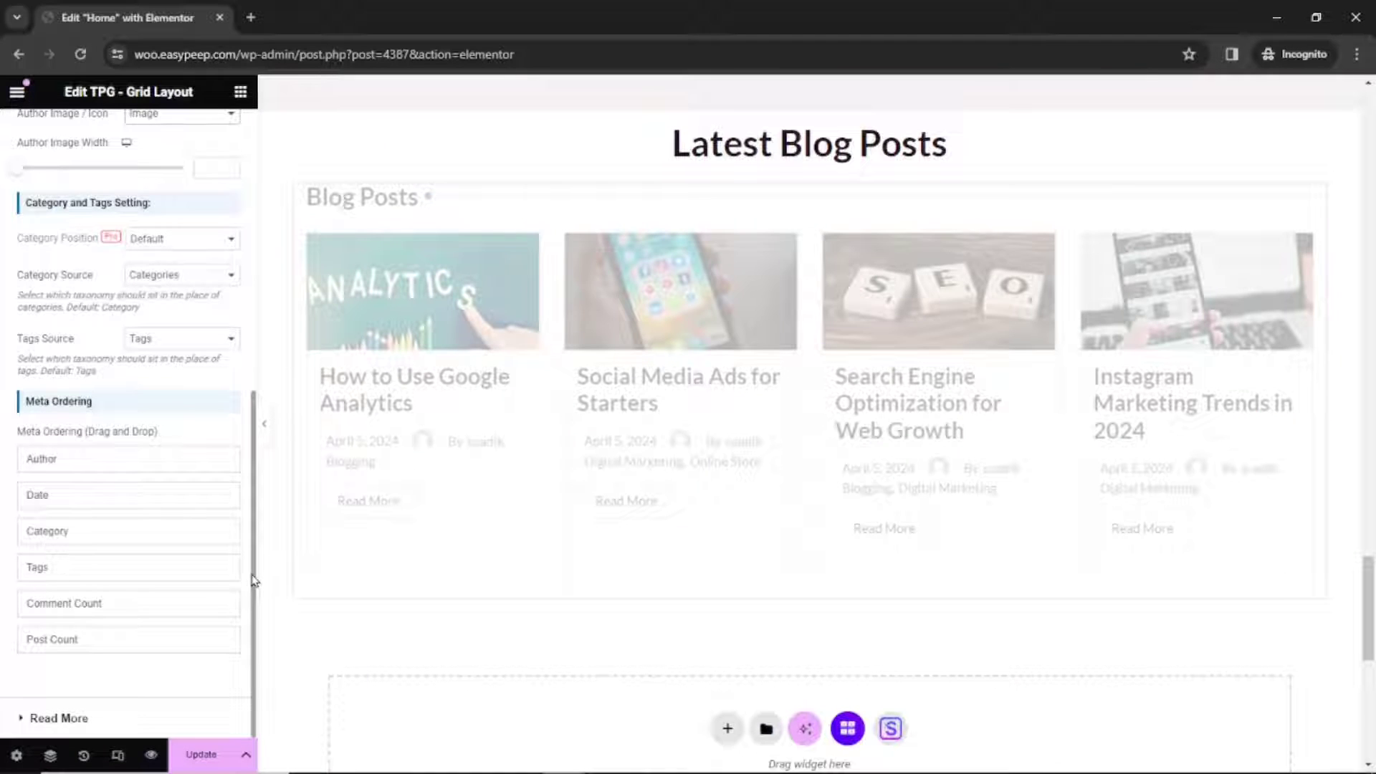
left_click(57, 719)
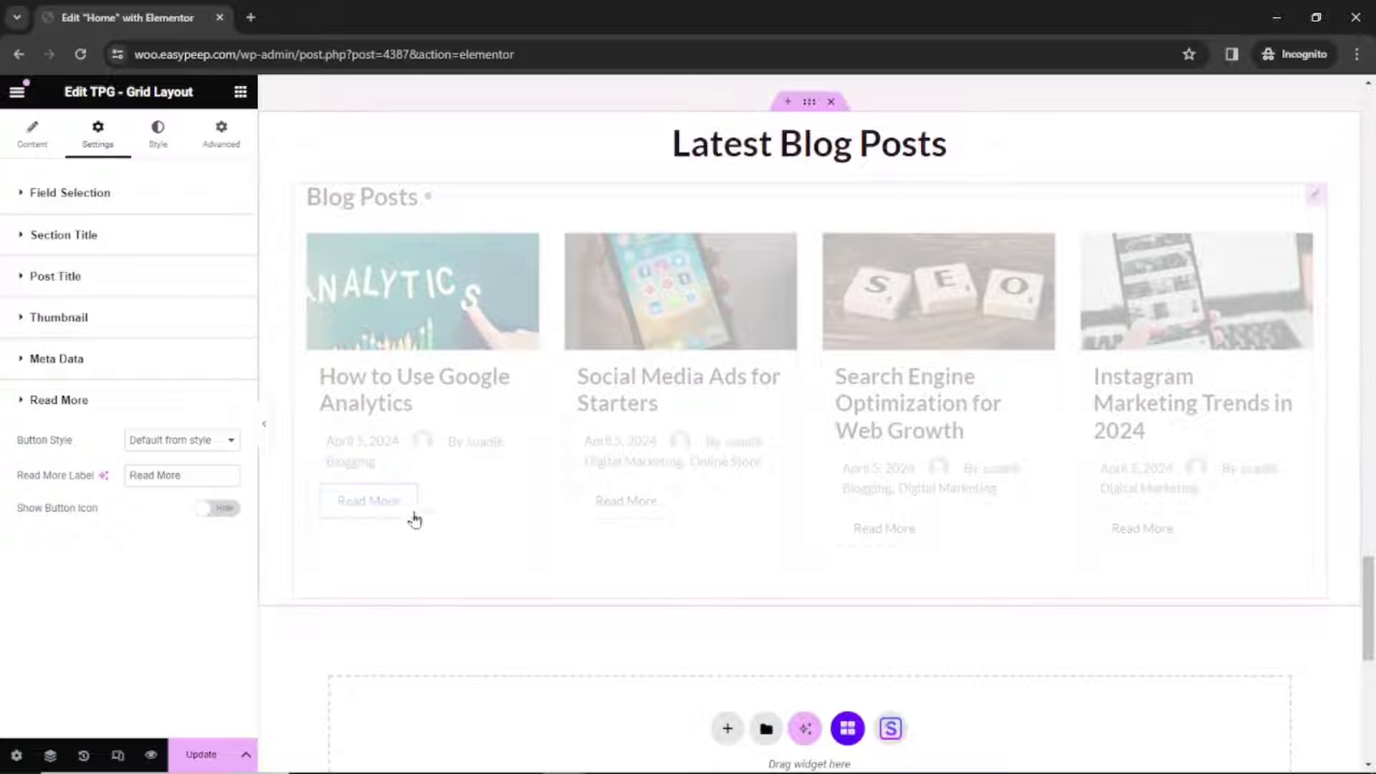
left_click(231, 441)
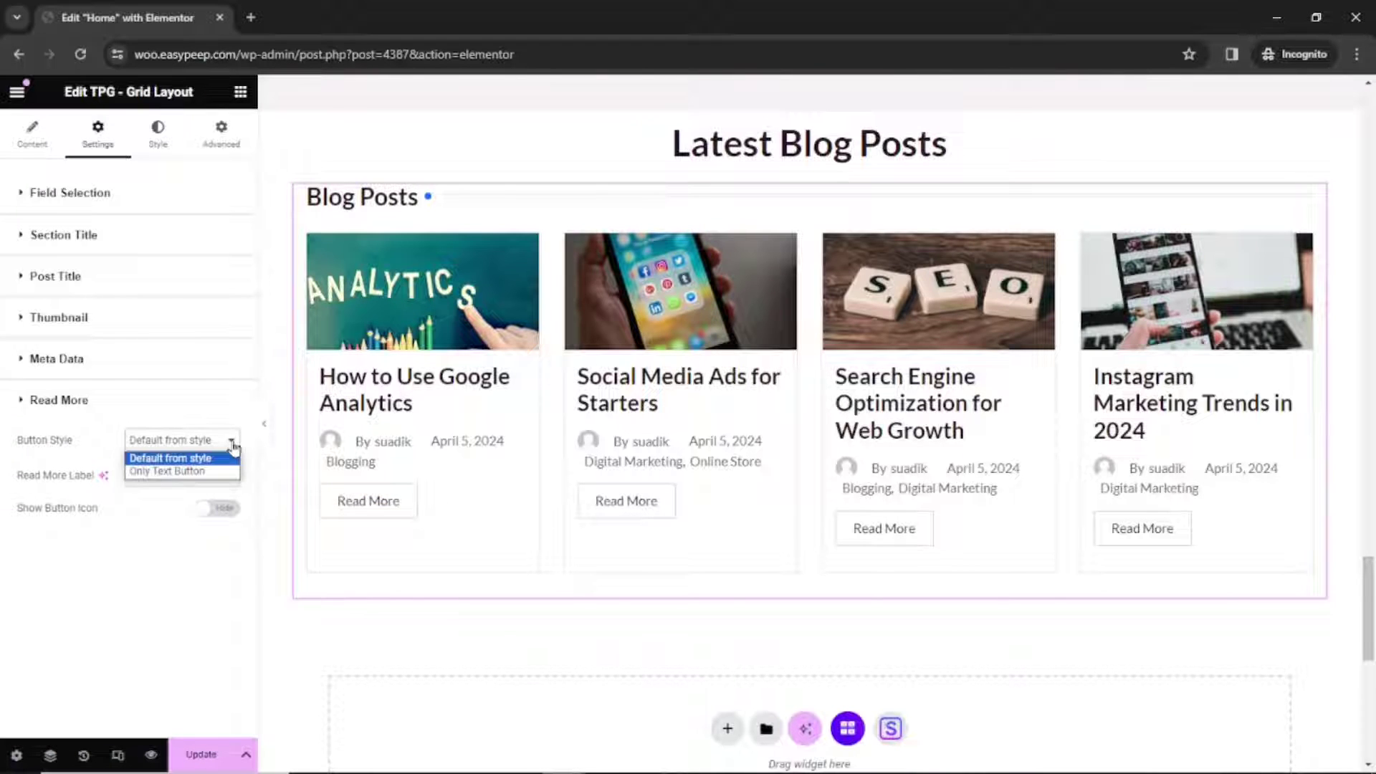
left_click(189, 471)
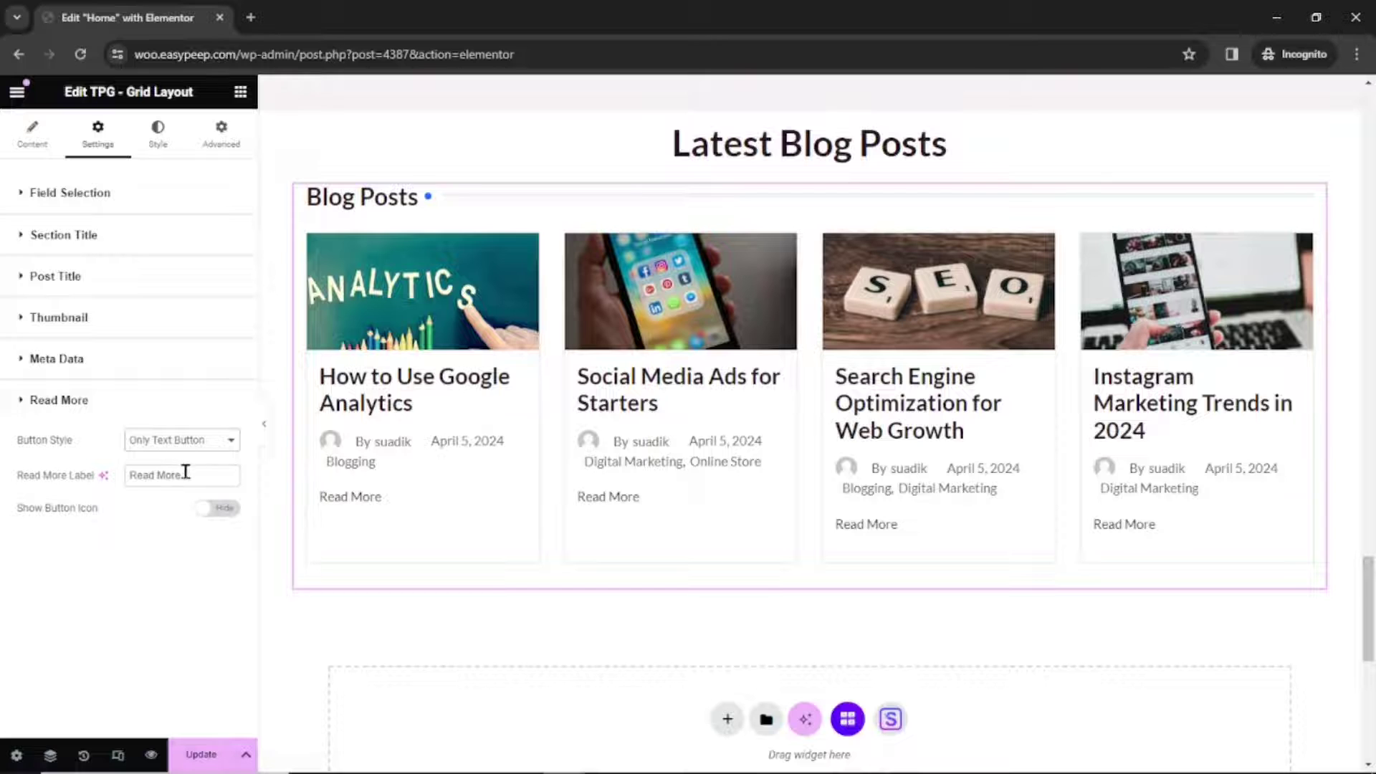
left_click_drag(144, 478, 119, 500)
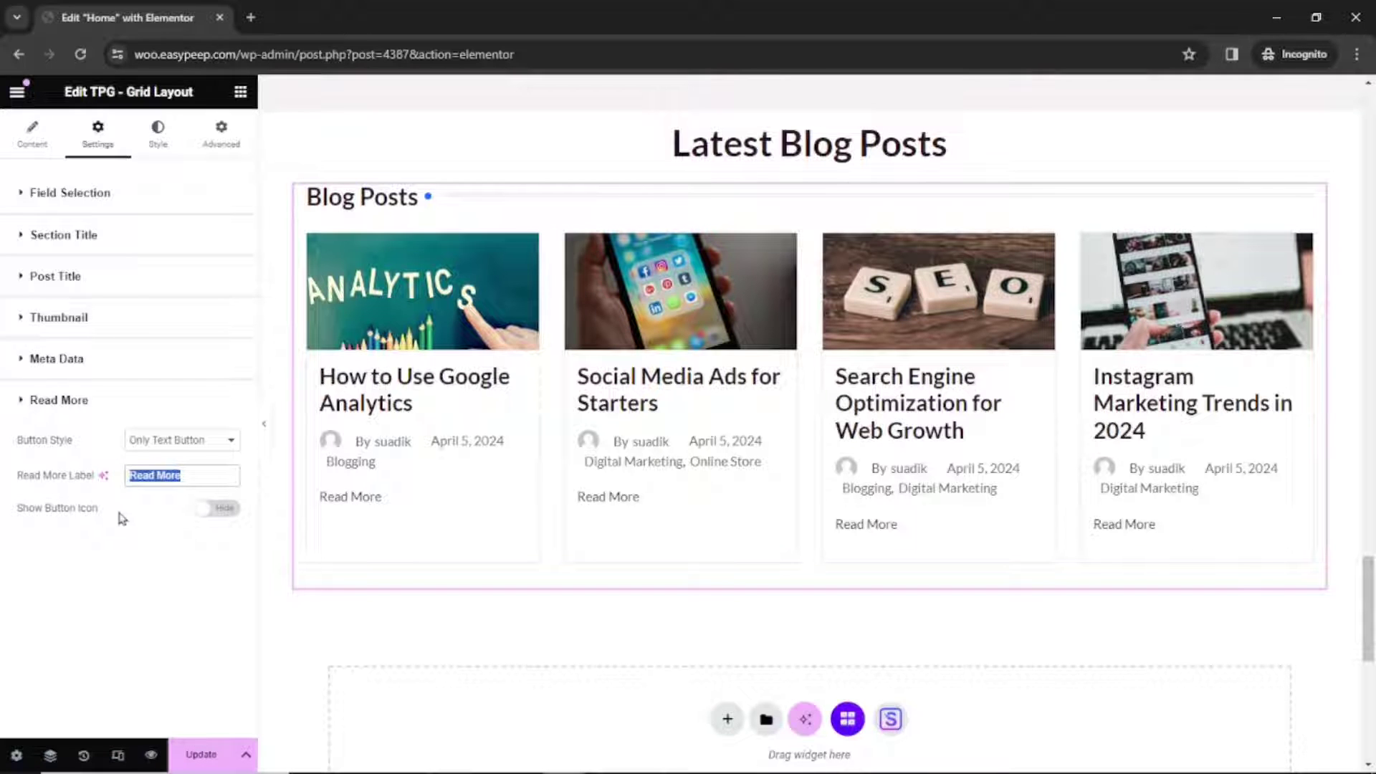
left_click(215, 440)
left_click(199, 453)
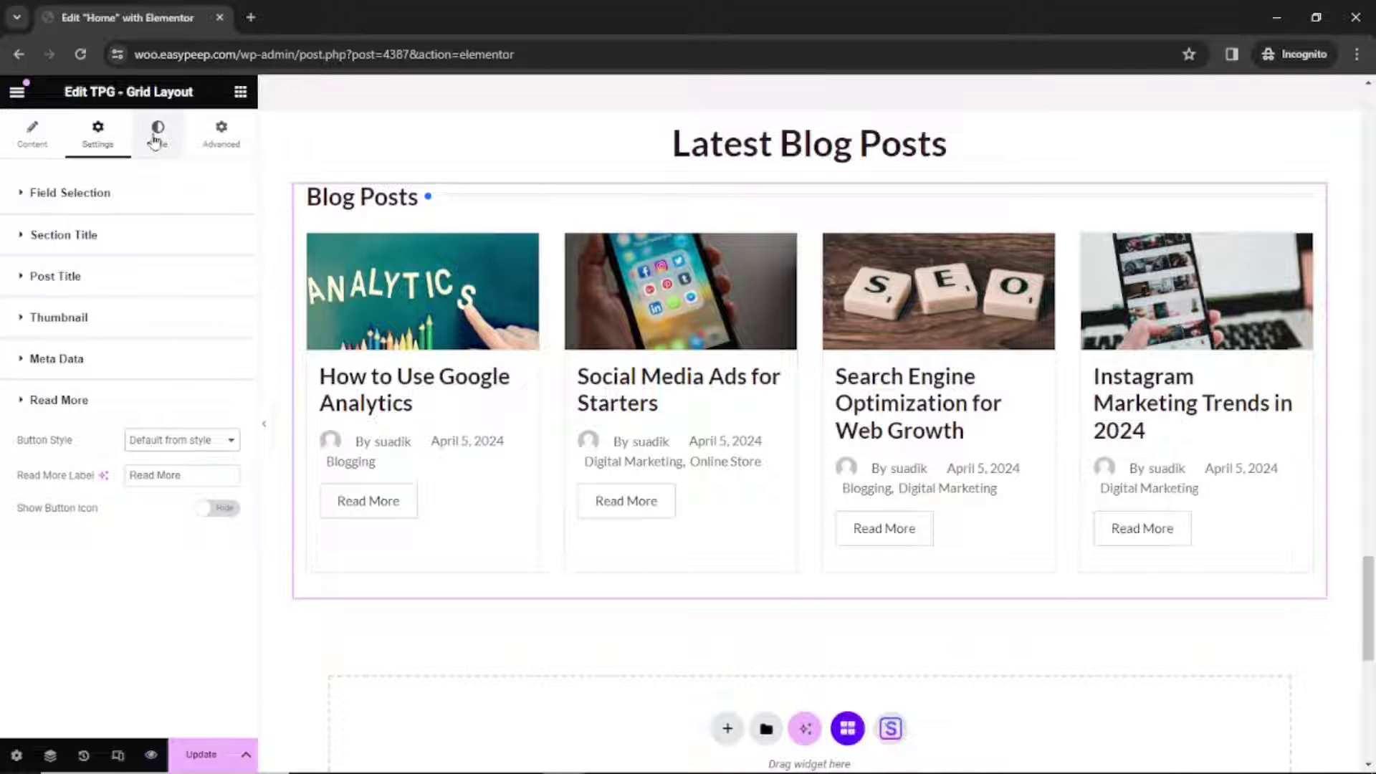
- Center the post grid's section title
left_click(156, 141)
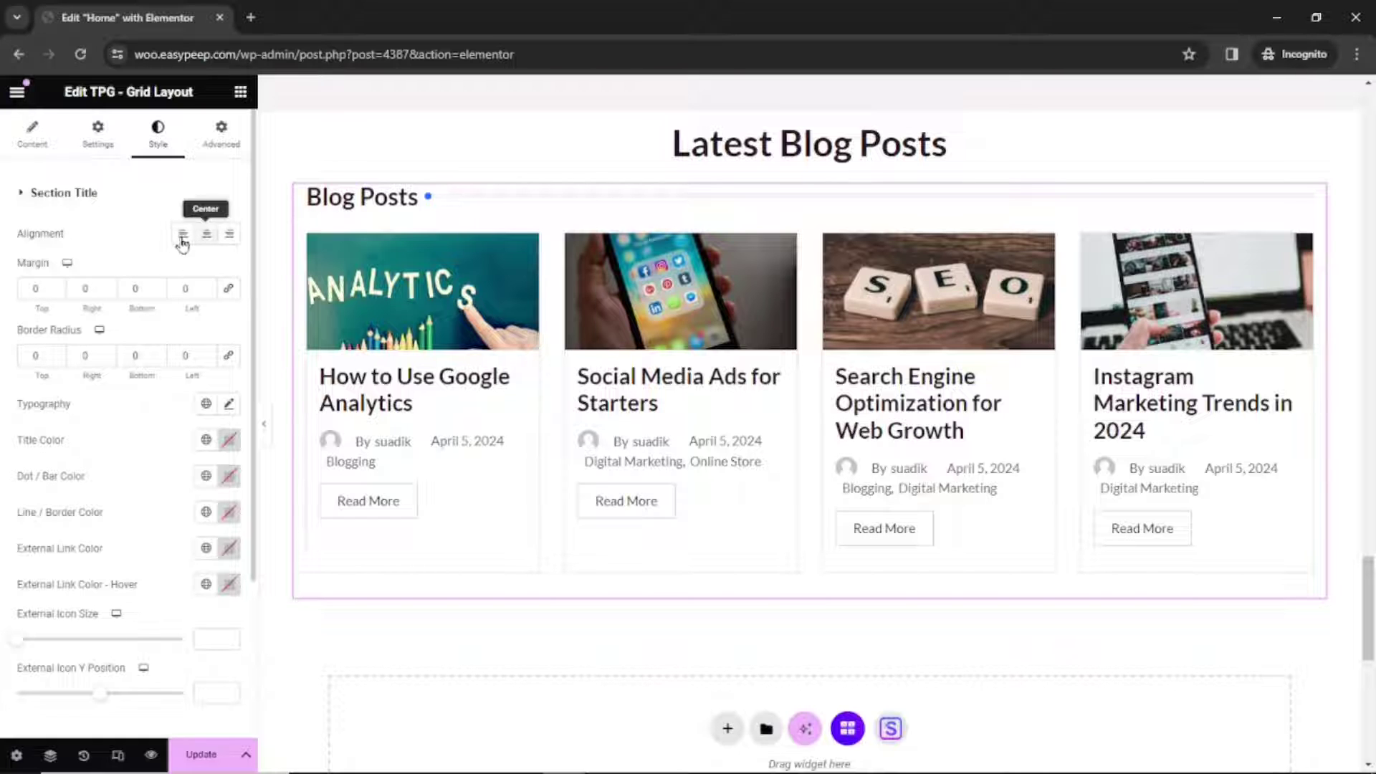
left_click(206, 234)
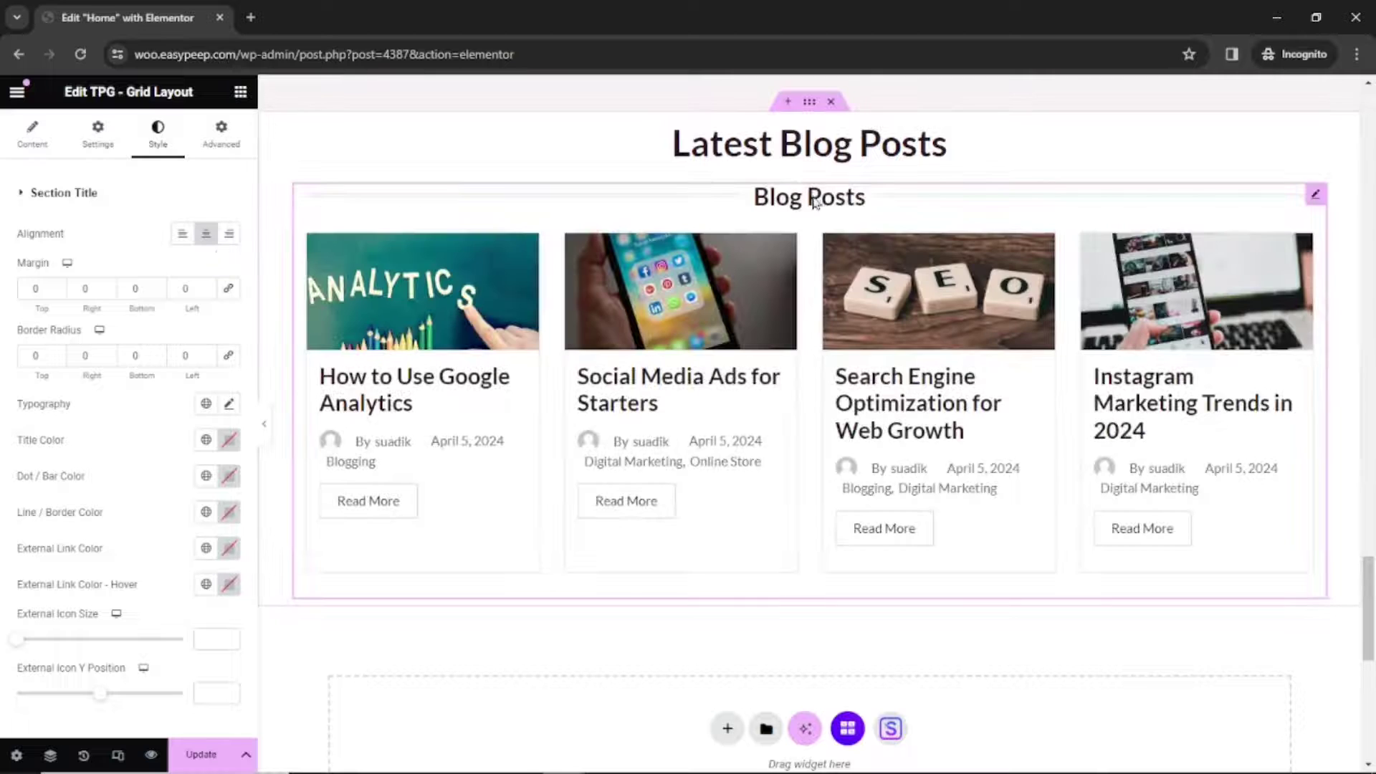
- Try right alignment for the post grid's section title and clear its alignment setting
left_click(227, 242)
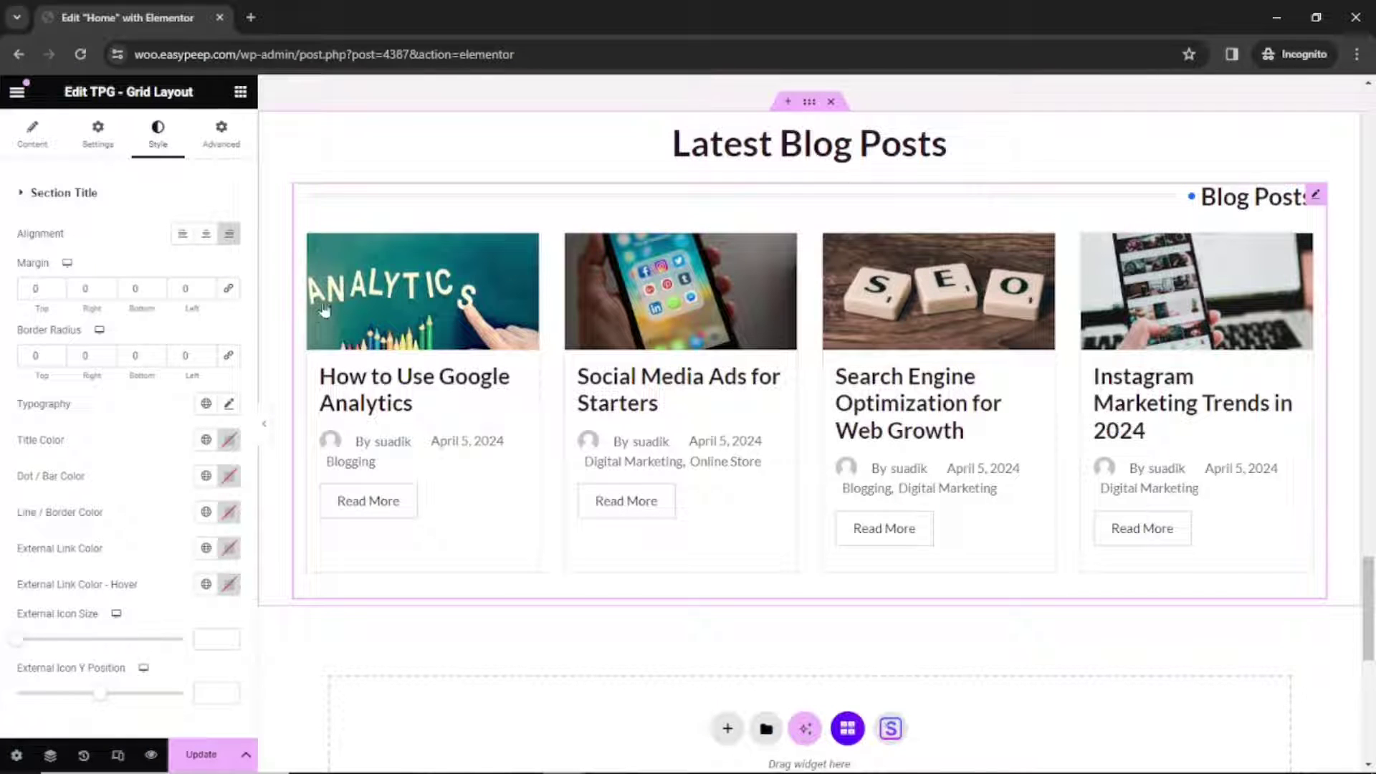
left_click(229, 235)
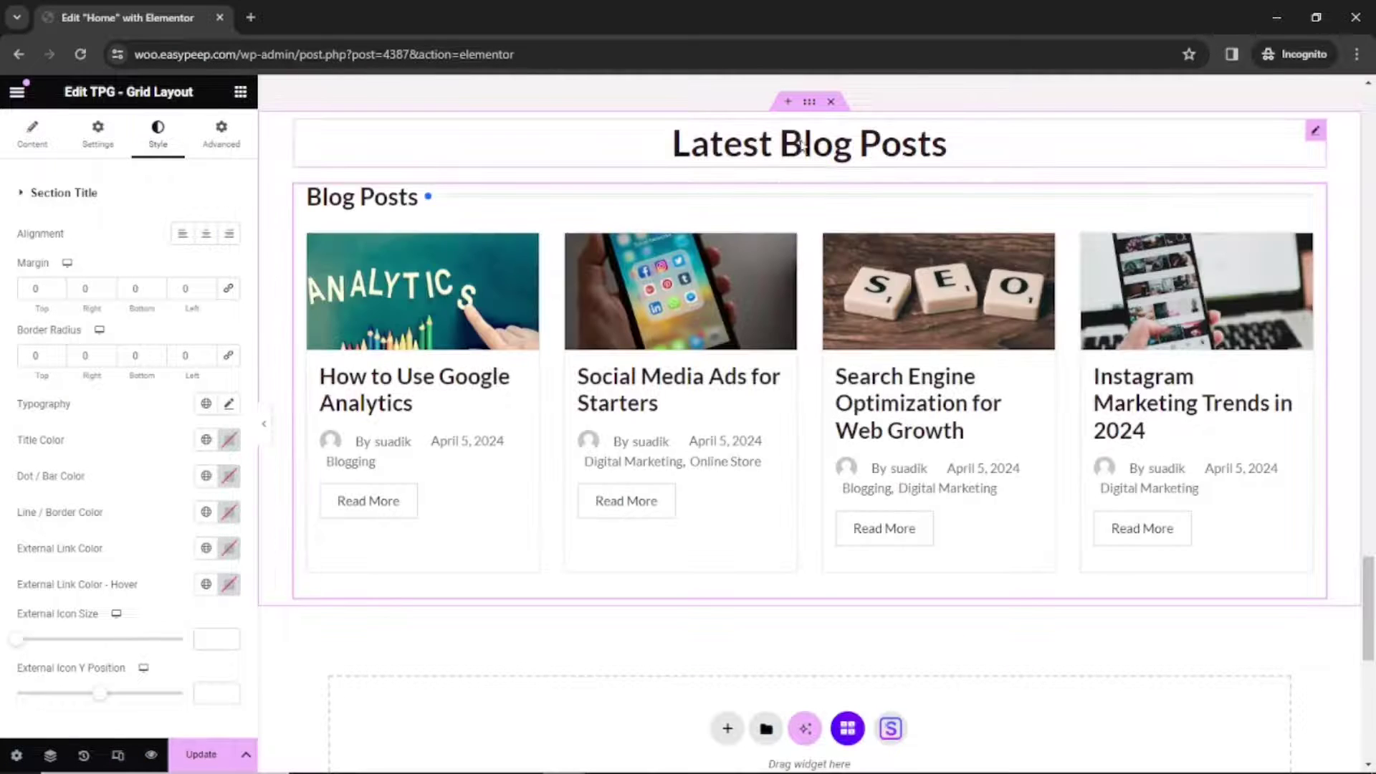
- Set the normal color of the post titles to the dark gray global theme color #4B4F58
scroll(160, 347, "down", 3)
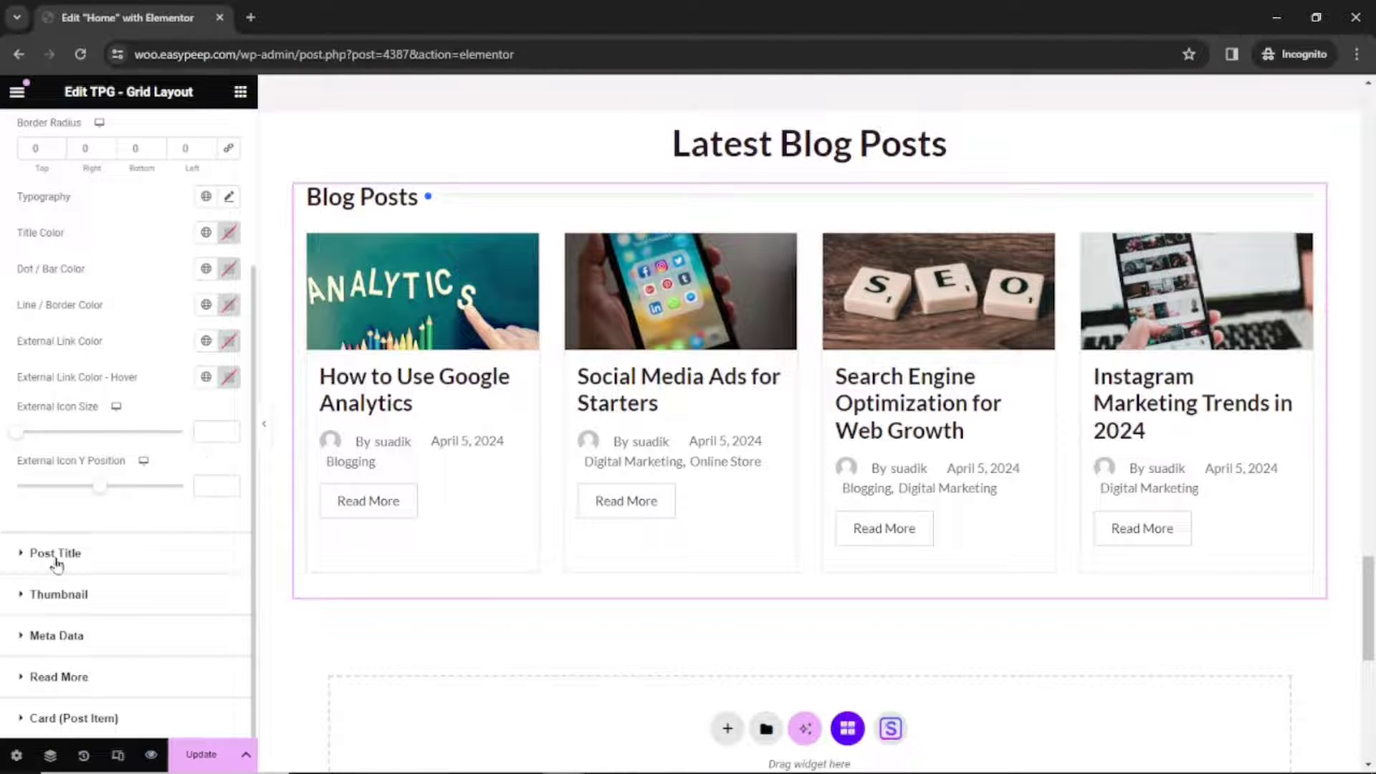
left_click(55, 553)
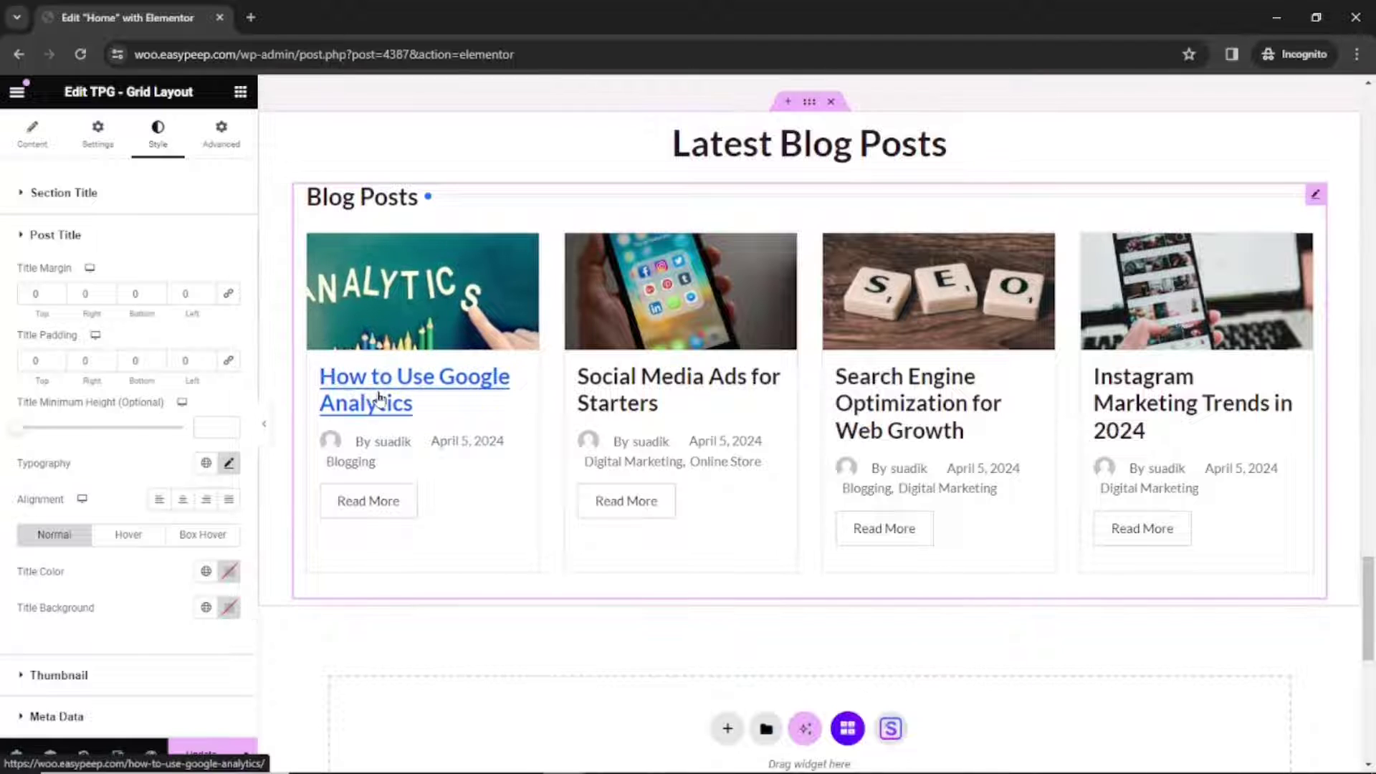
left_click(205, 573)
scroll(111, 437, "down", 5)
scroll(135, 342, "up", 3)
scroll(123, 437, "down", 4)
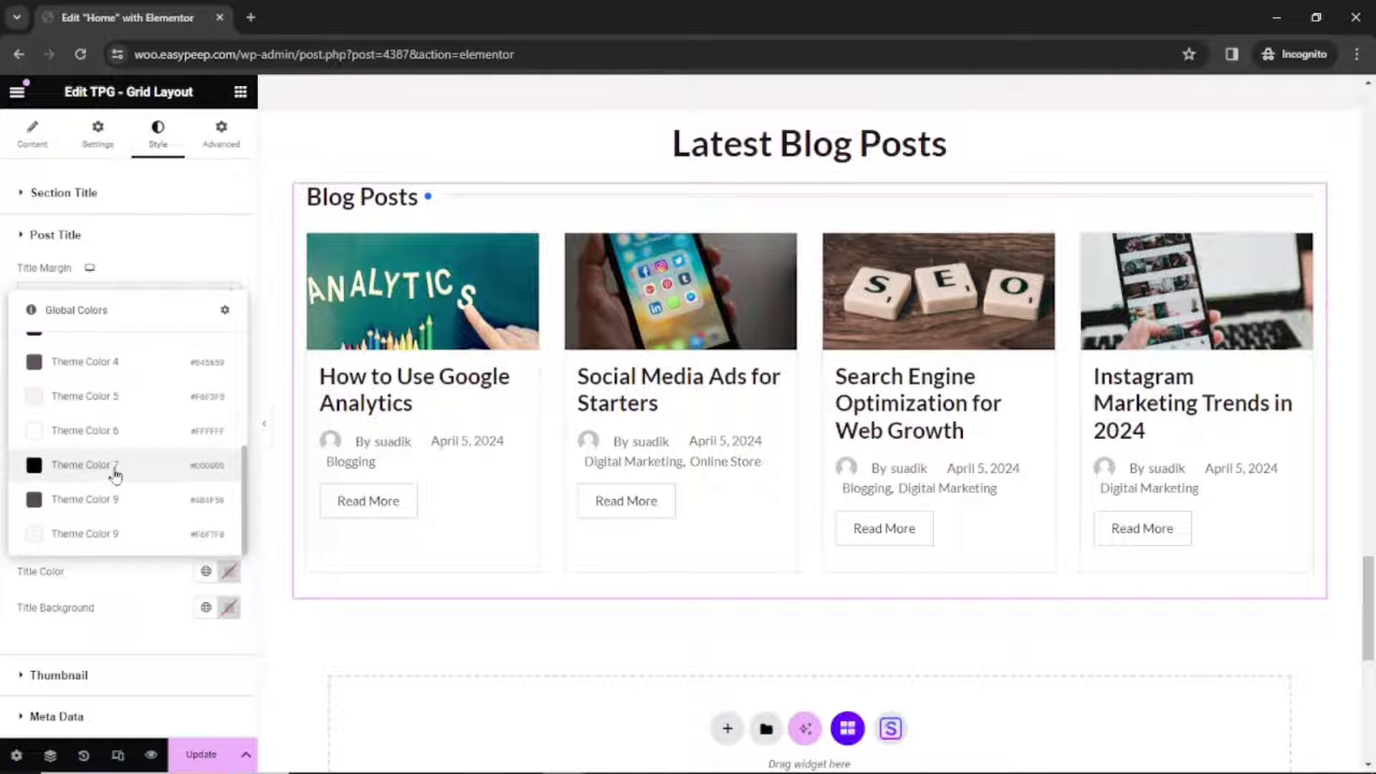
left_click(99, 500)
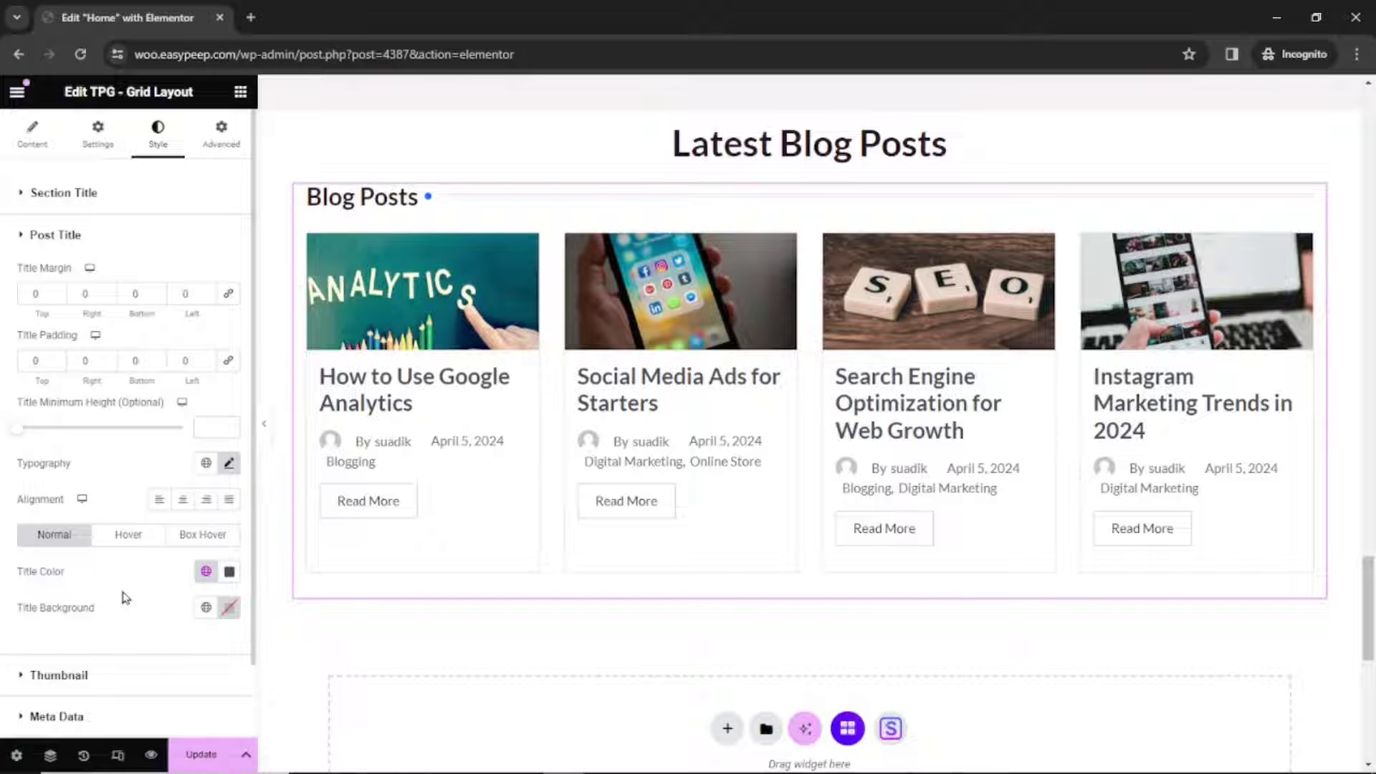
- Set the post titles' hover color and hover border color to the global Theme Color 2
left_click(120, 541)
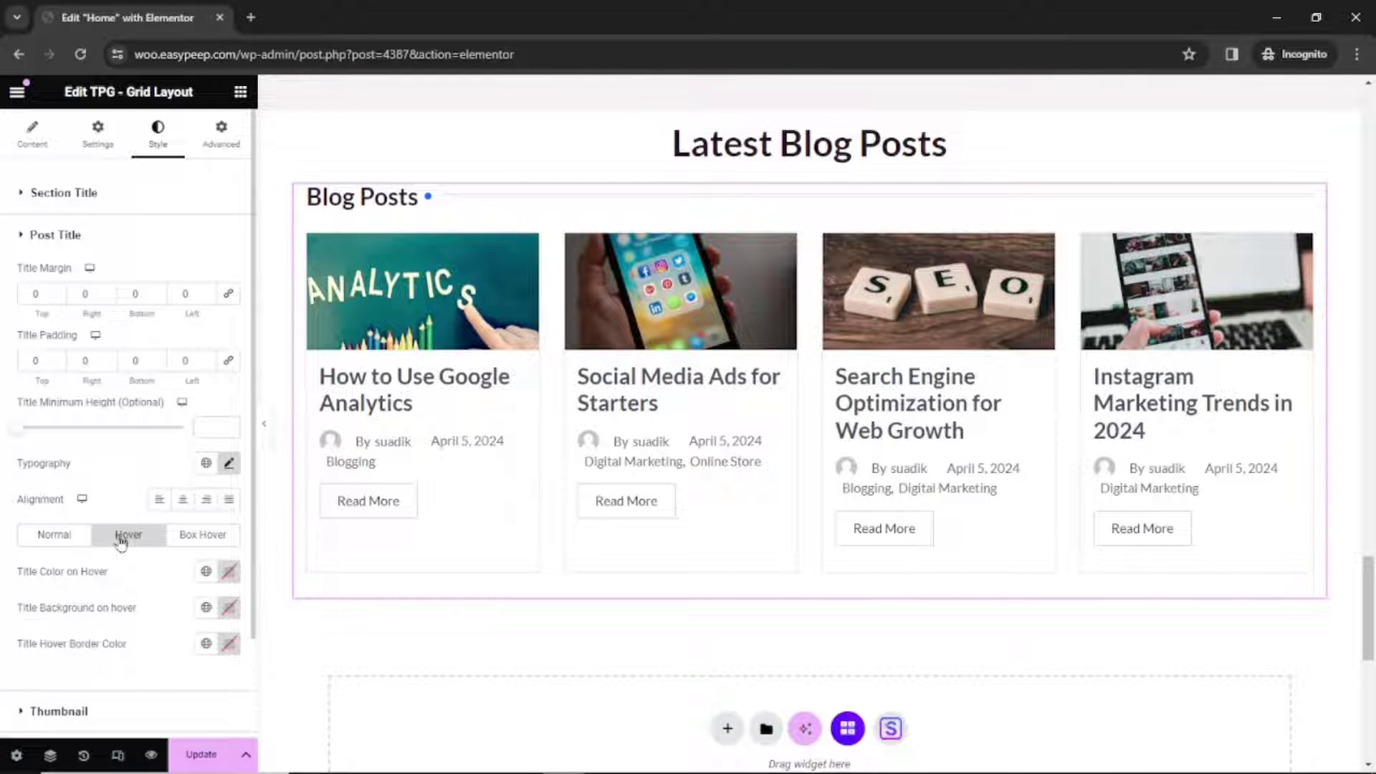
left_click(206, 571)
scroll(215, 448, "down", 5)
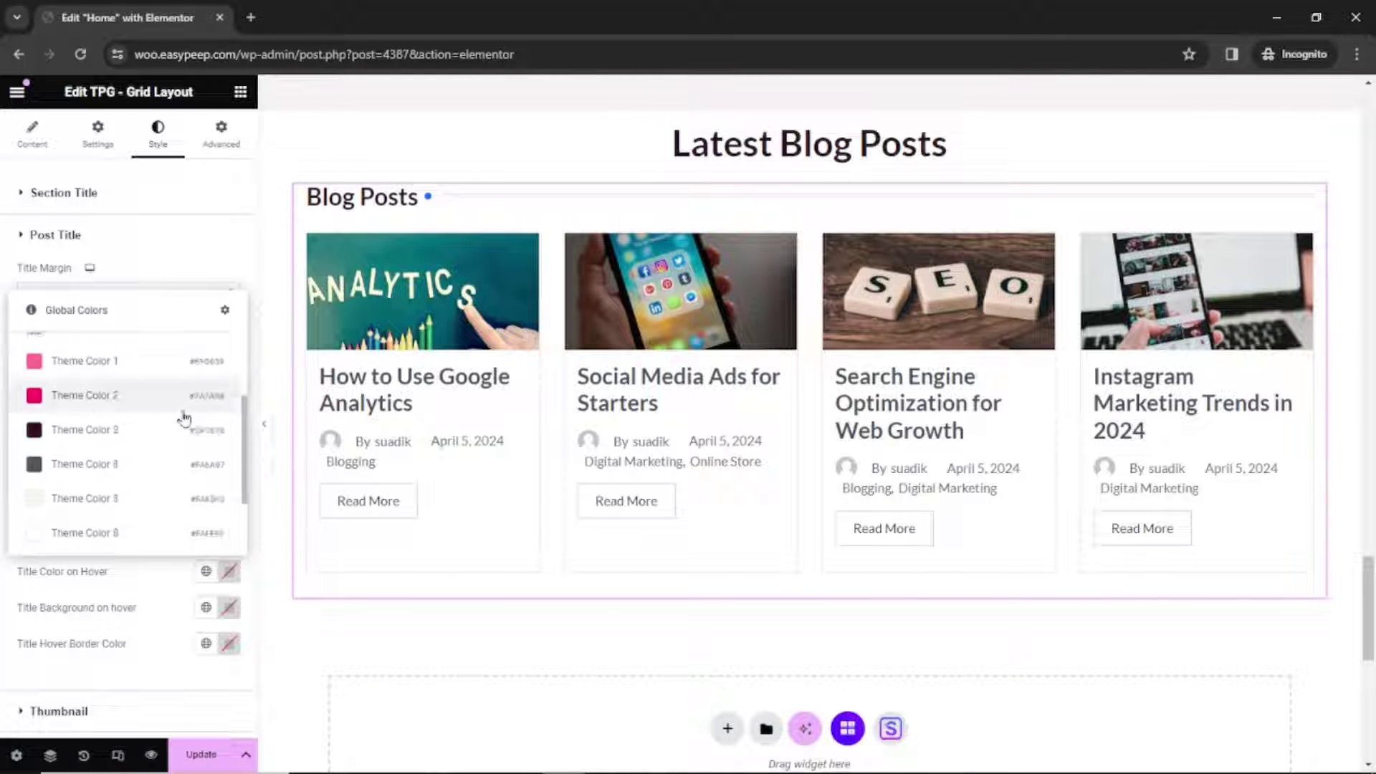
scroll(184, 419, "up", 3)
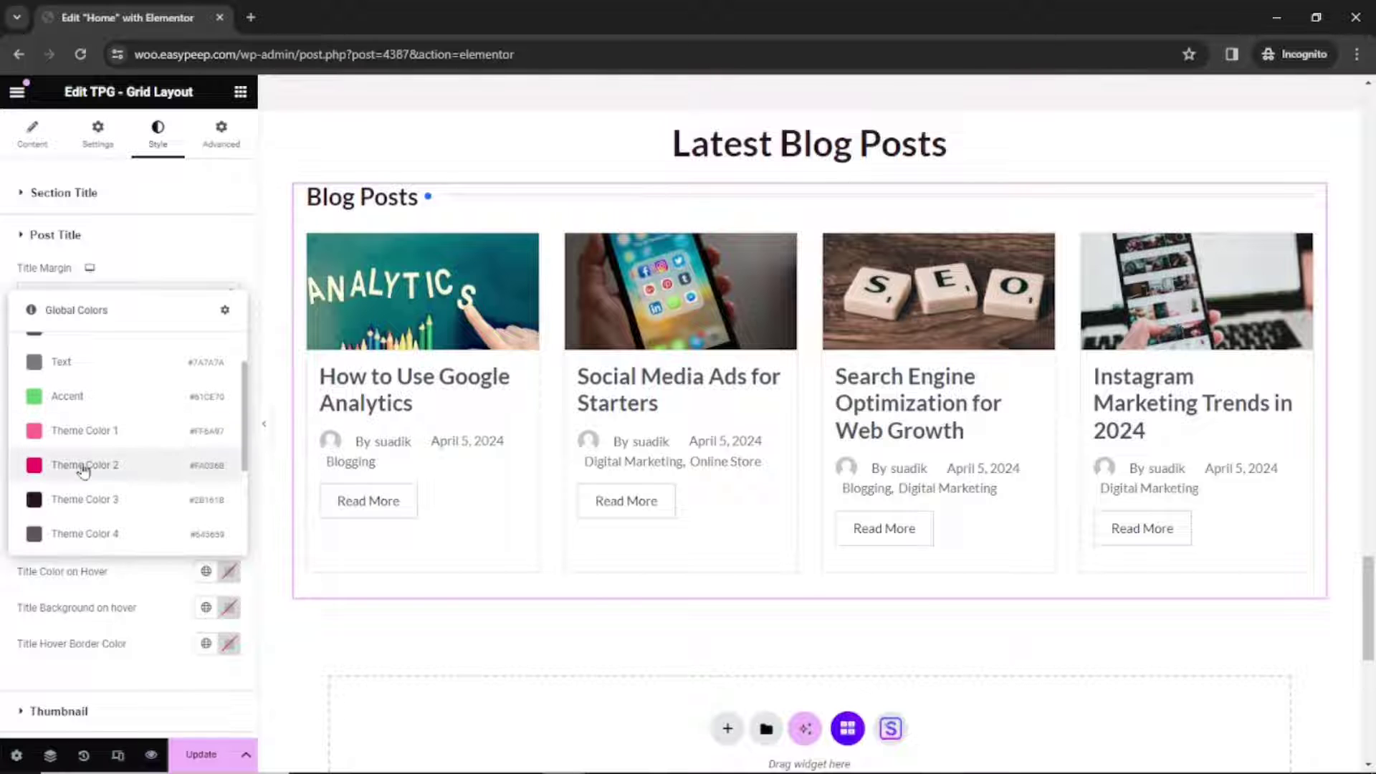
left_click(122, 464)
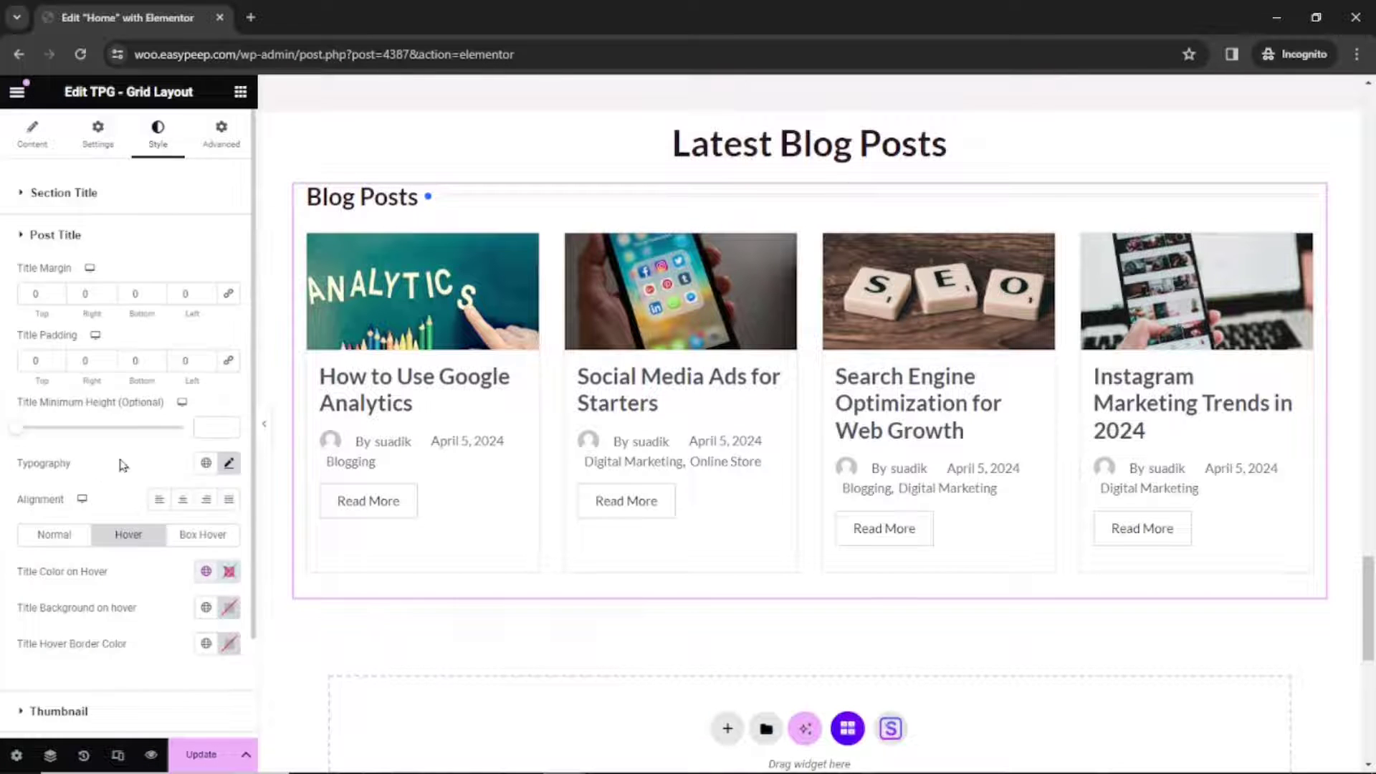
left_click(205, 643)
left_click(83, 597)
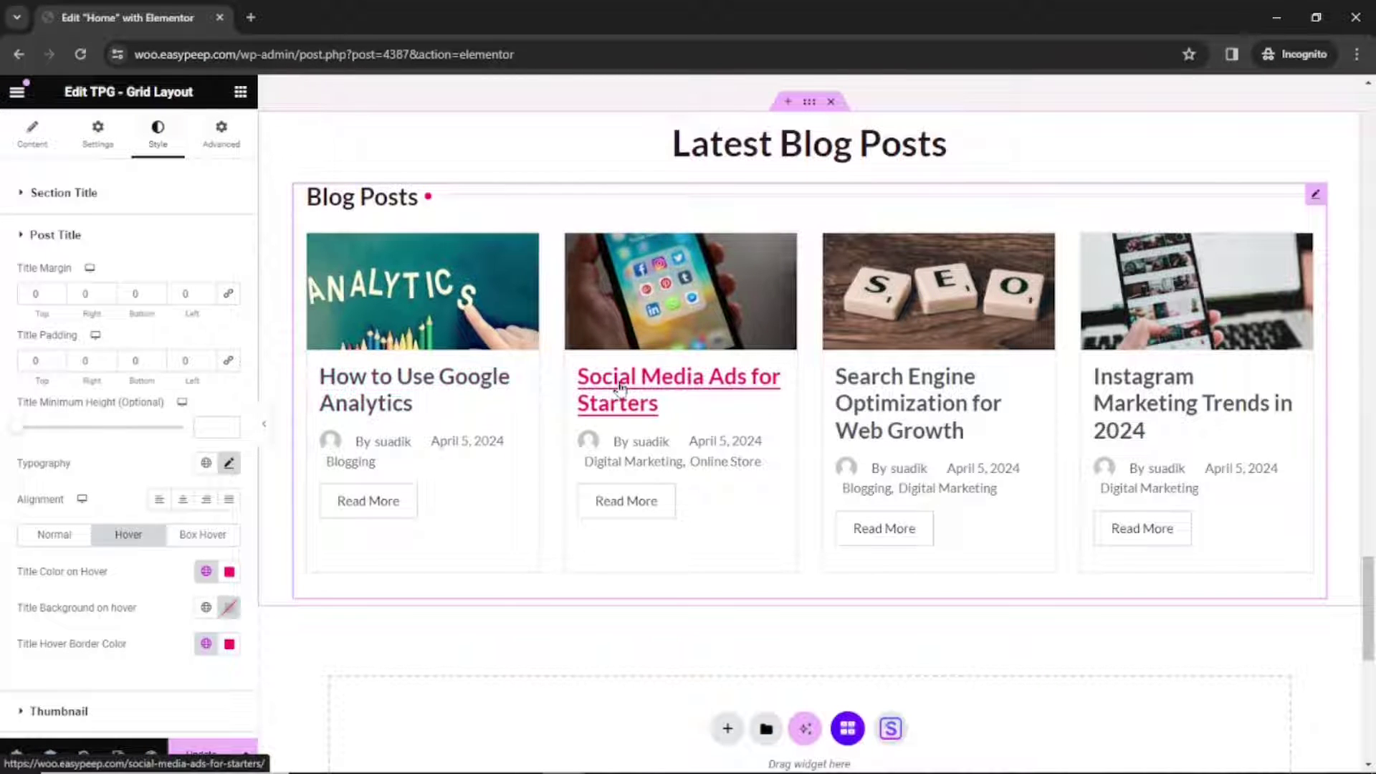
- Set the separate category's normal color in the meta data styling to near-black #020101
scroll(132, 412, "down", 2)
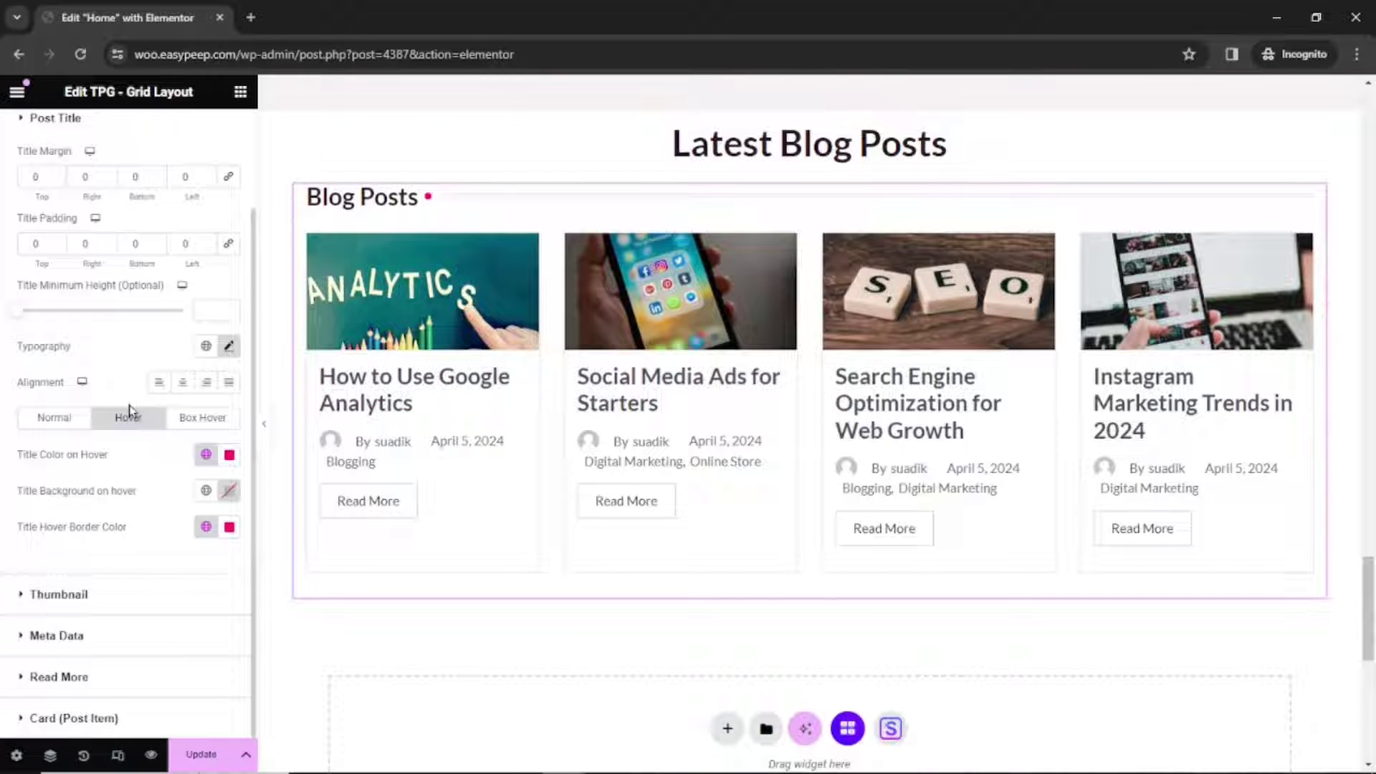
left_click(52, 637)
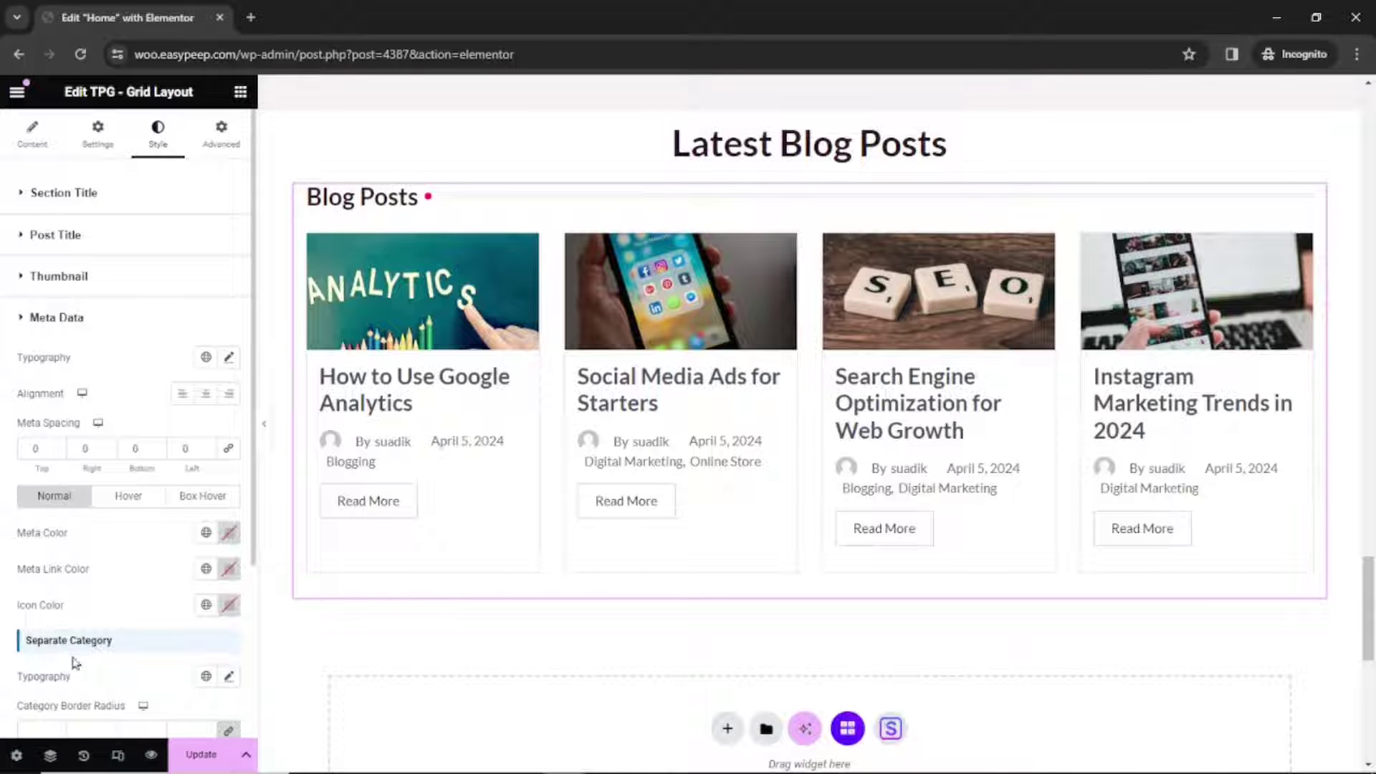
scroll(49, 593, "down", 3)
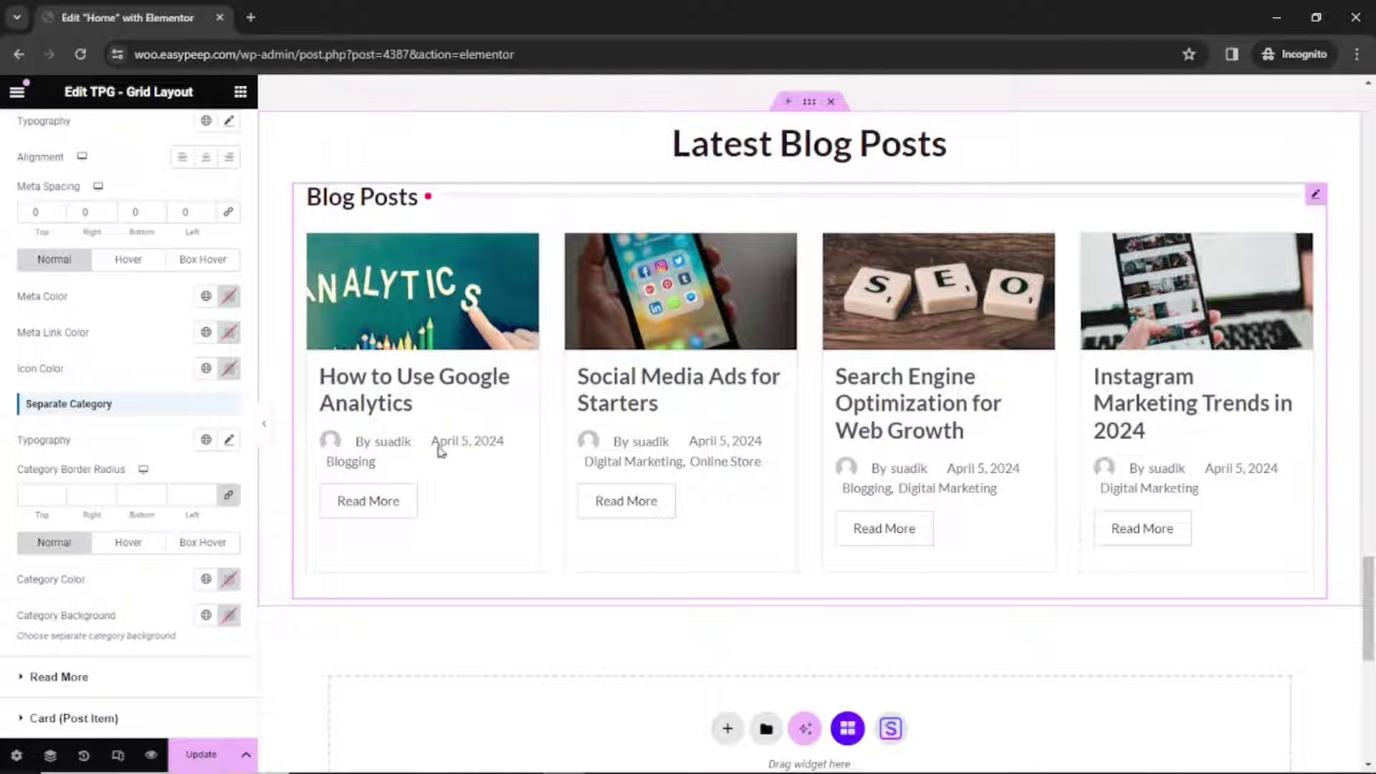
left_click(205, 580)
scroll(128, 464, "down", 3)
scroll(129, 466, "up", 3)
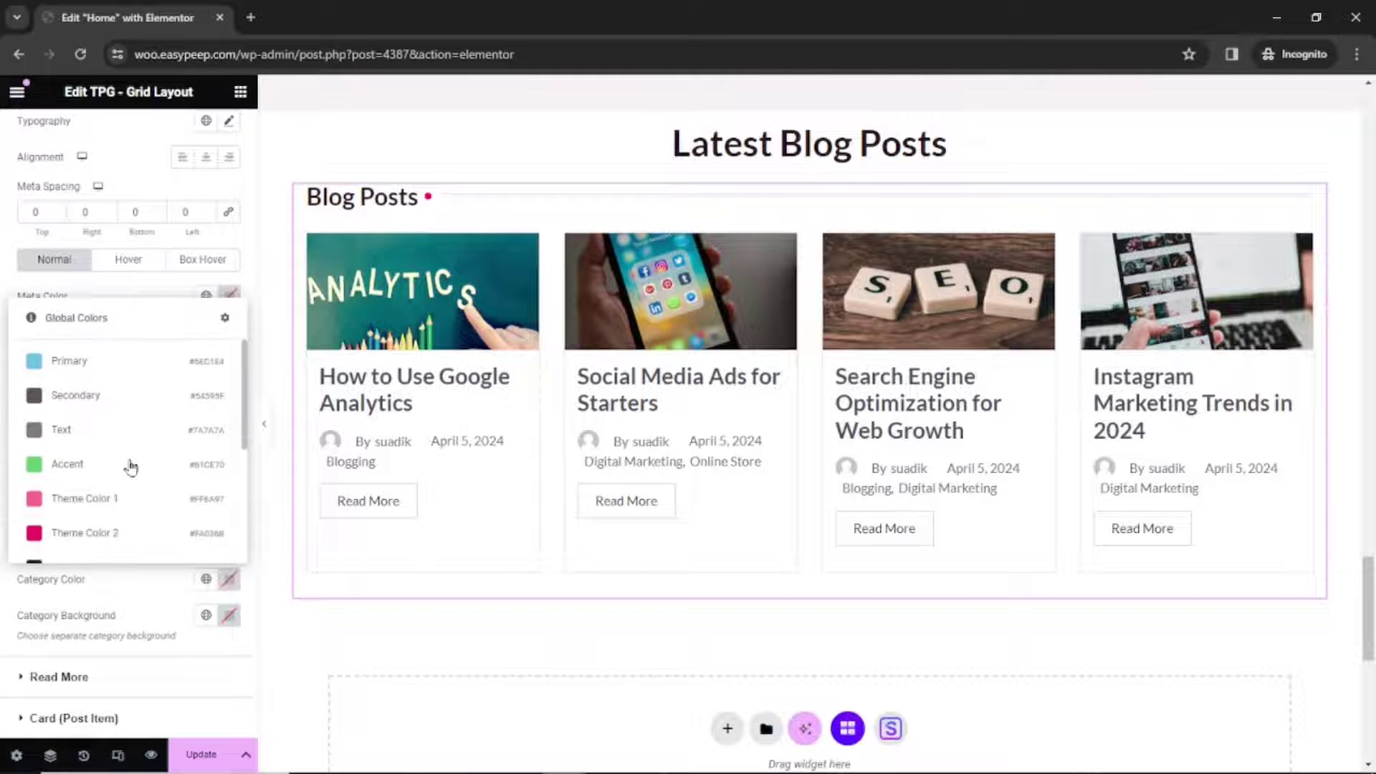
left_click(157, 600)
left_click(229, 581)
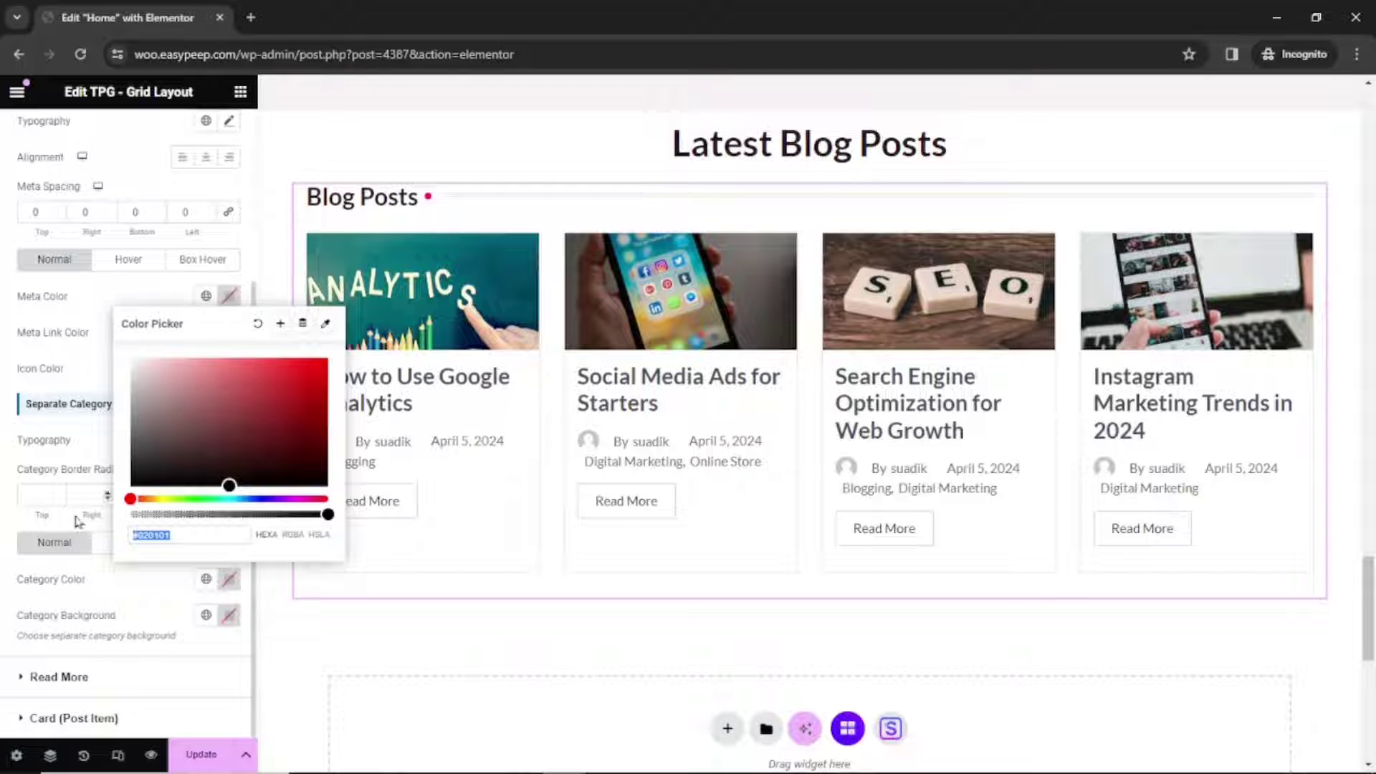
left_click(140, 601)
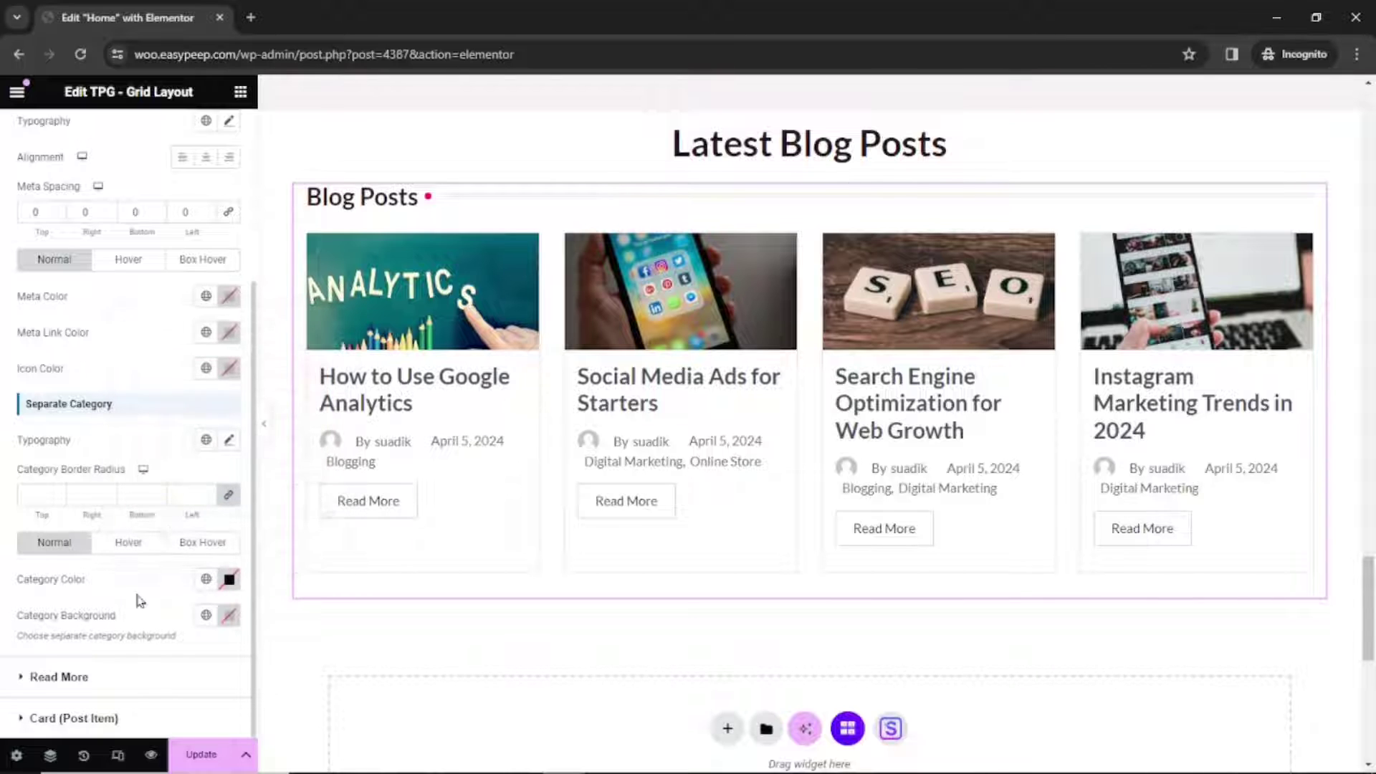
left_click(118, 543)
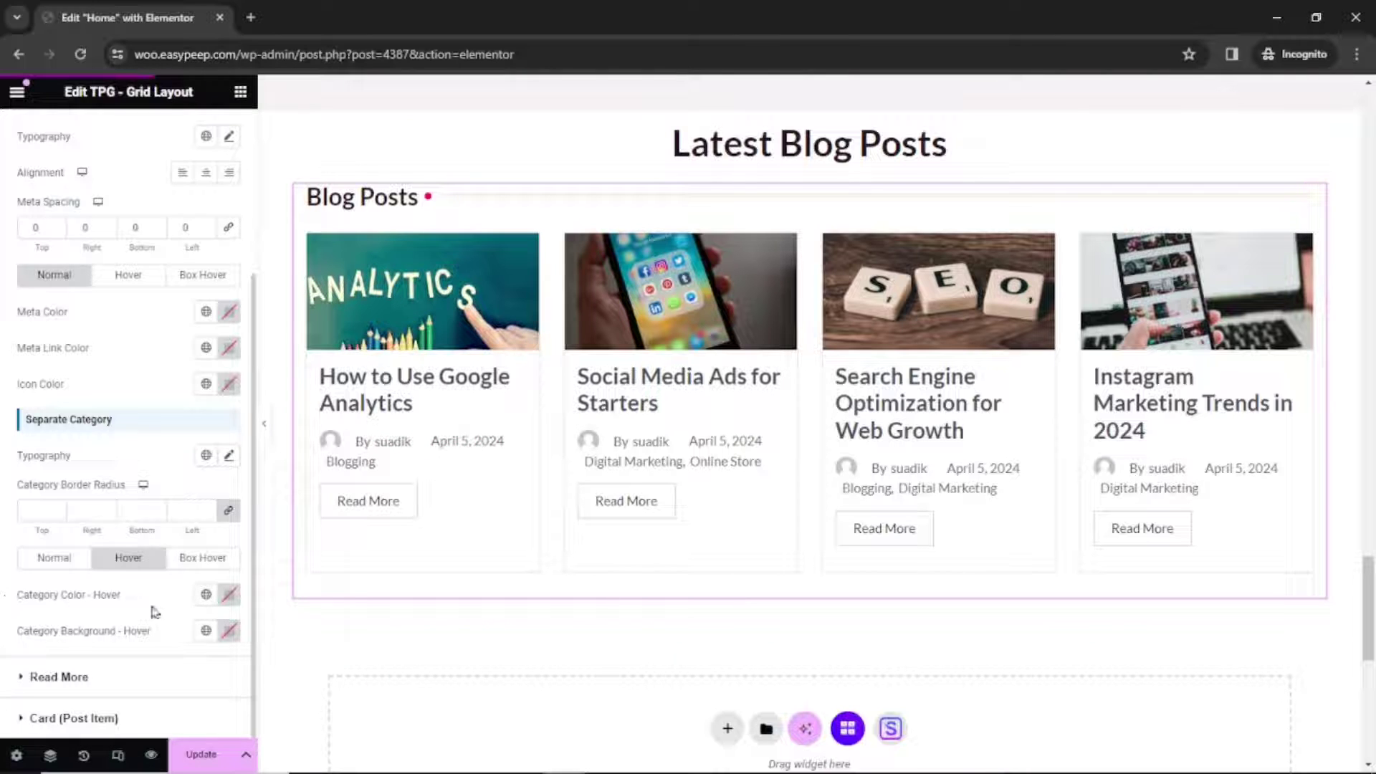
left_click(205, 595)
scroll(70, 477, "down", 3)
scroll(86, 495, "up", 3)
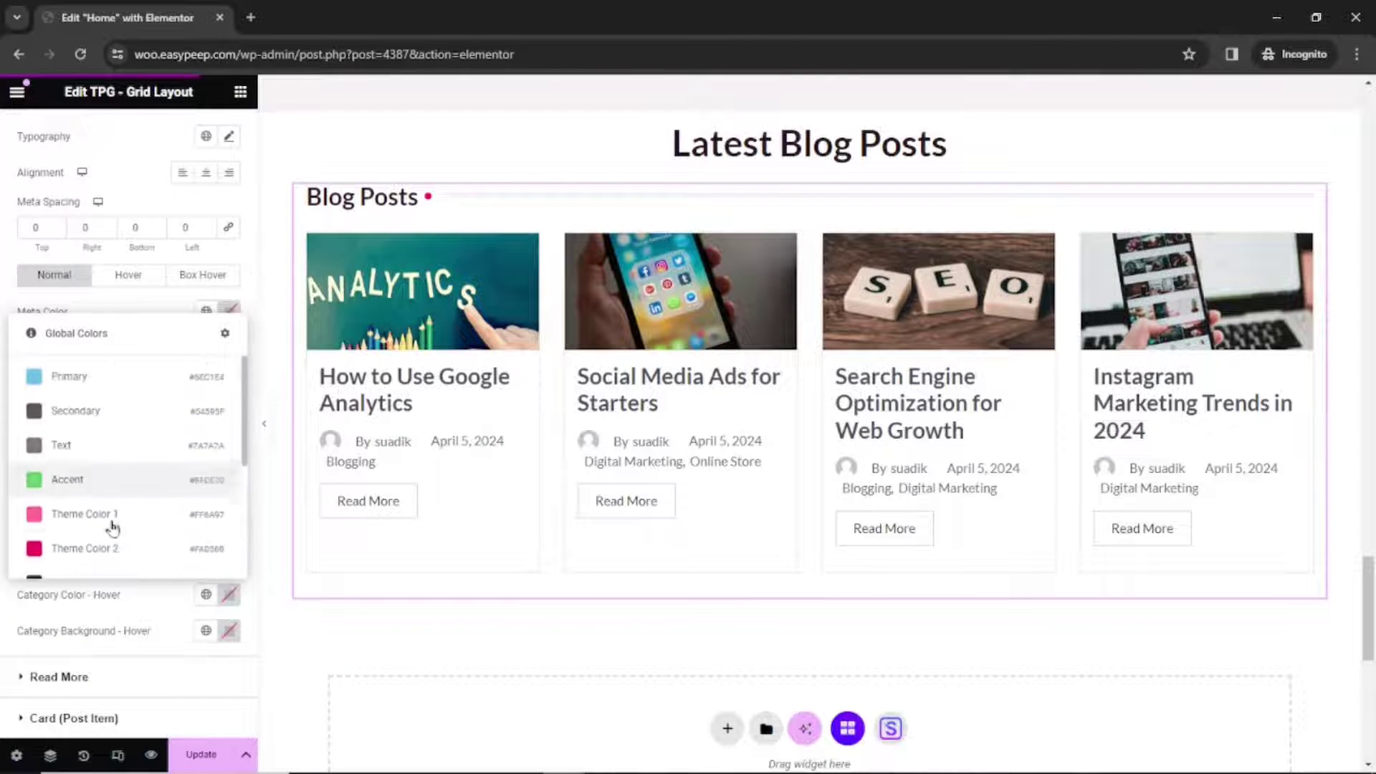
left_click(167, 615)
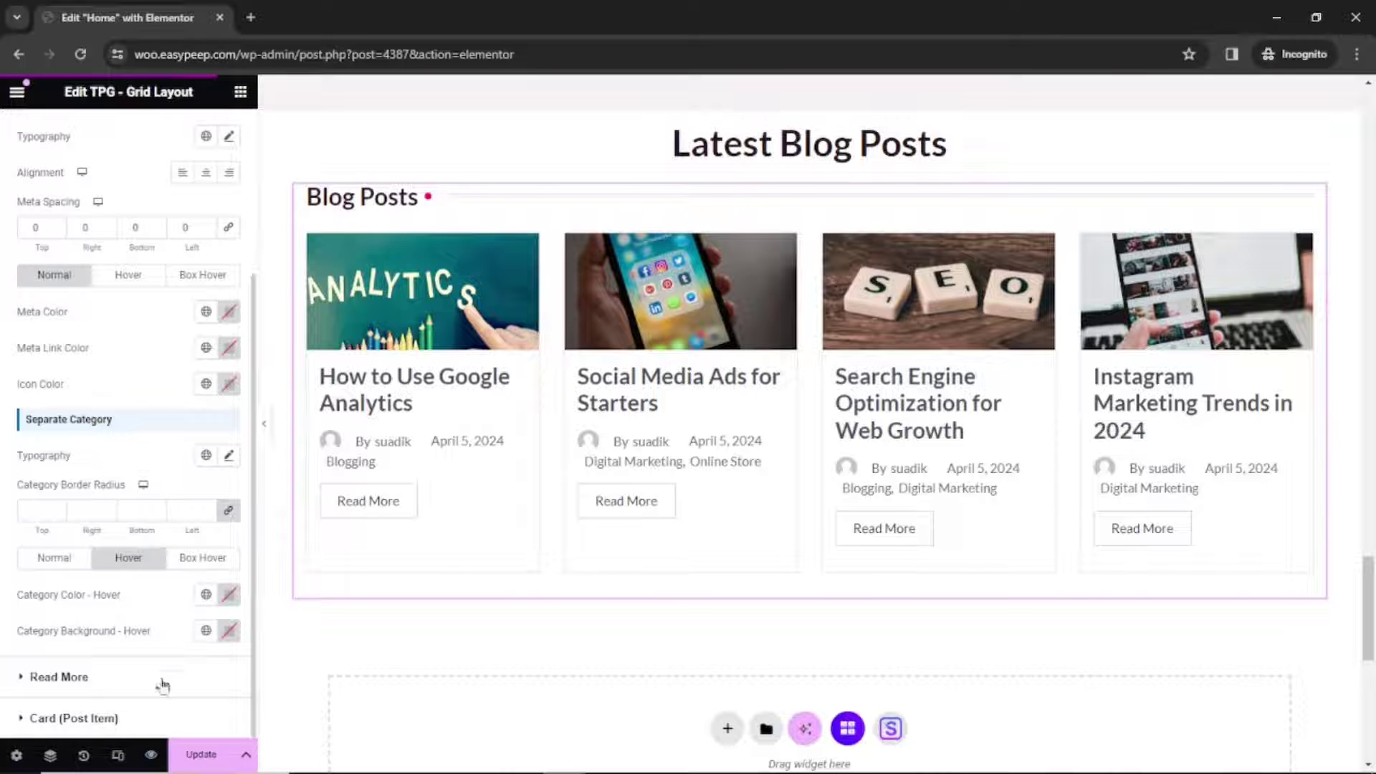
- Try a 2 px border width on the Read More button and set it back to 1 px
left_click(372, 507)
scroll(135, 530, "down", 1)
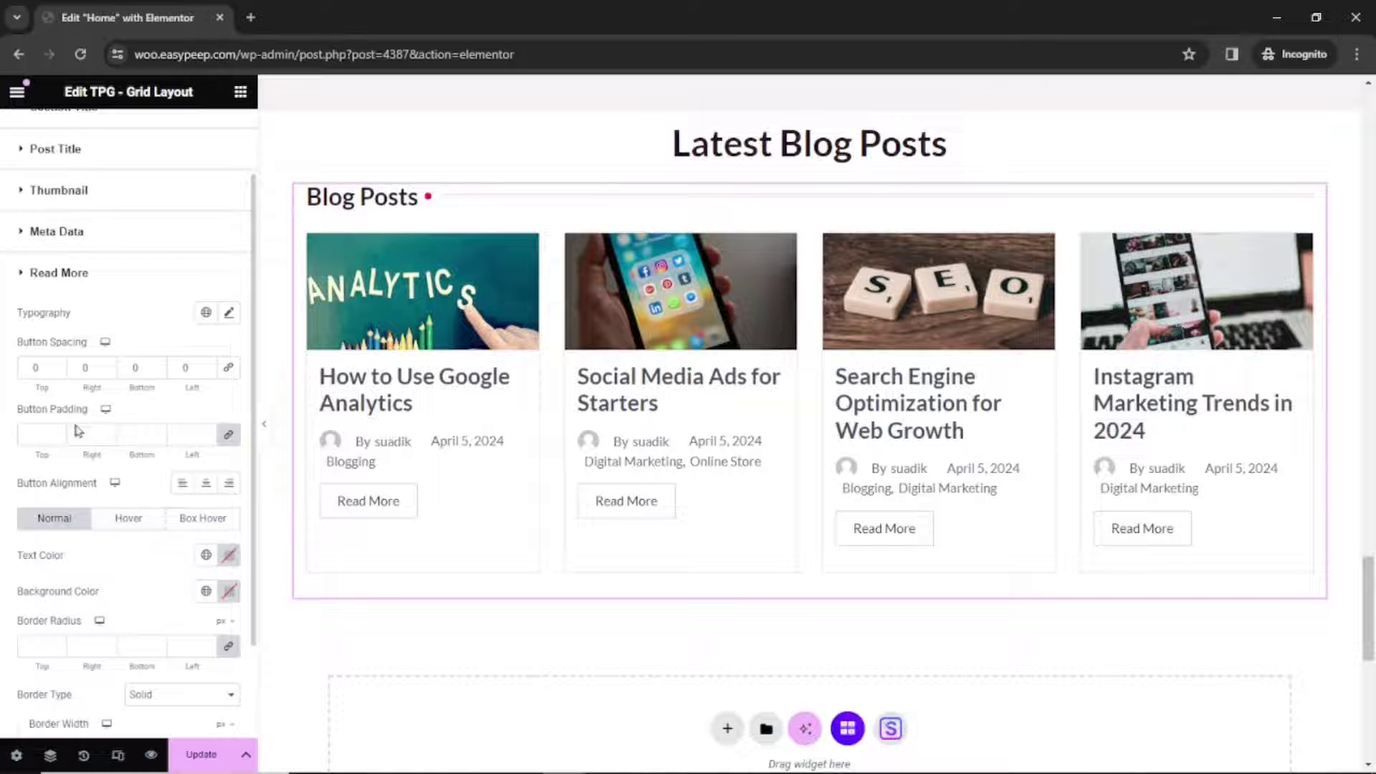
scroll(84, 470, "down", 2)
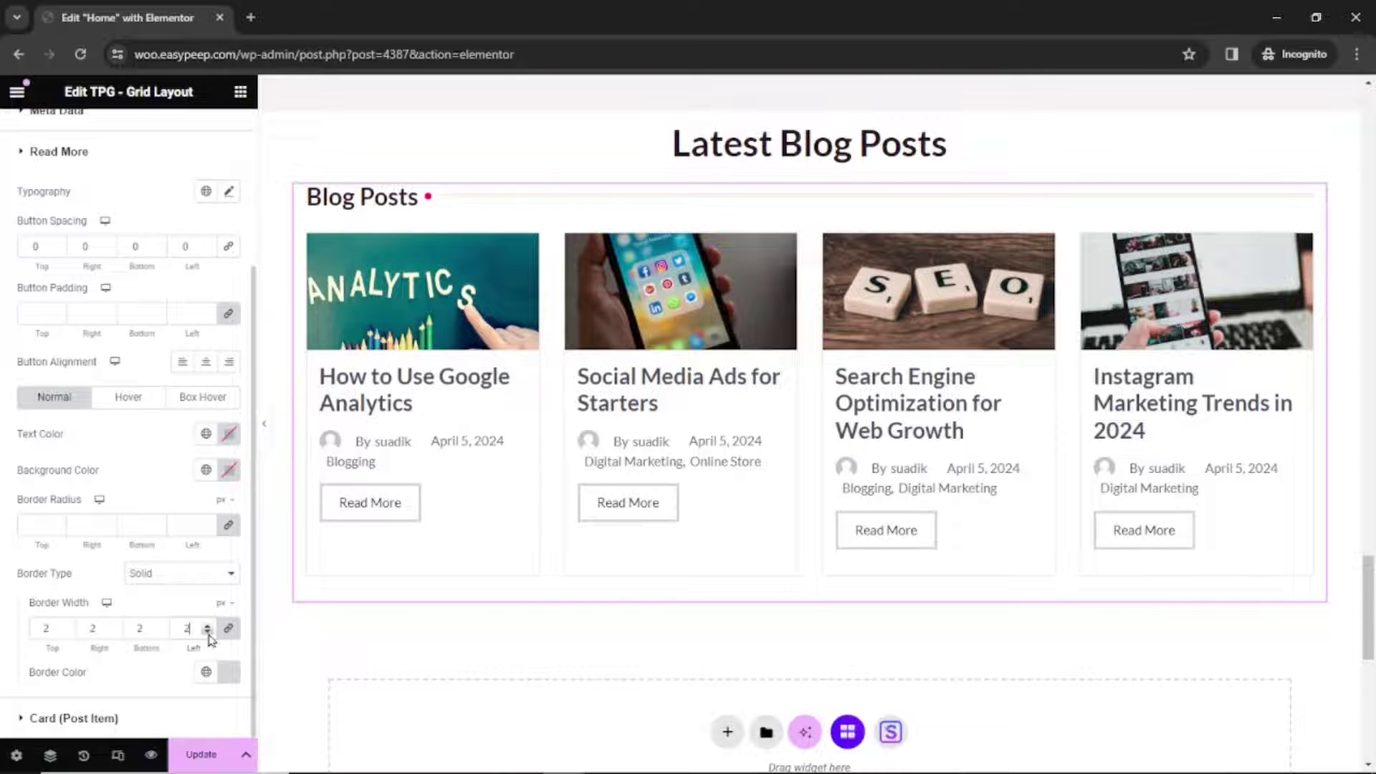
left_click(208, 633)
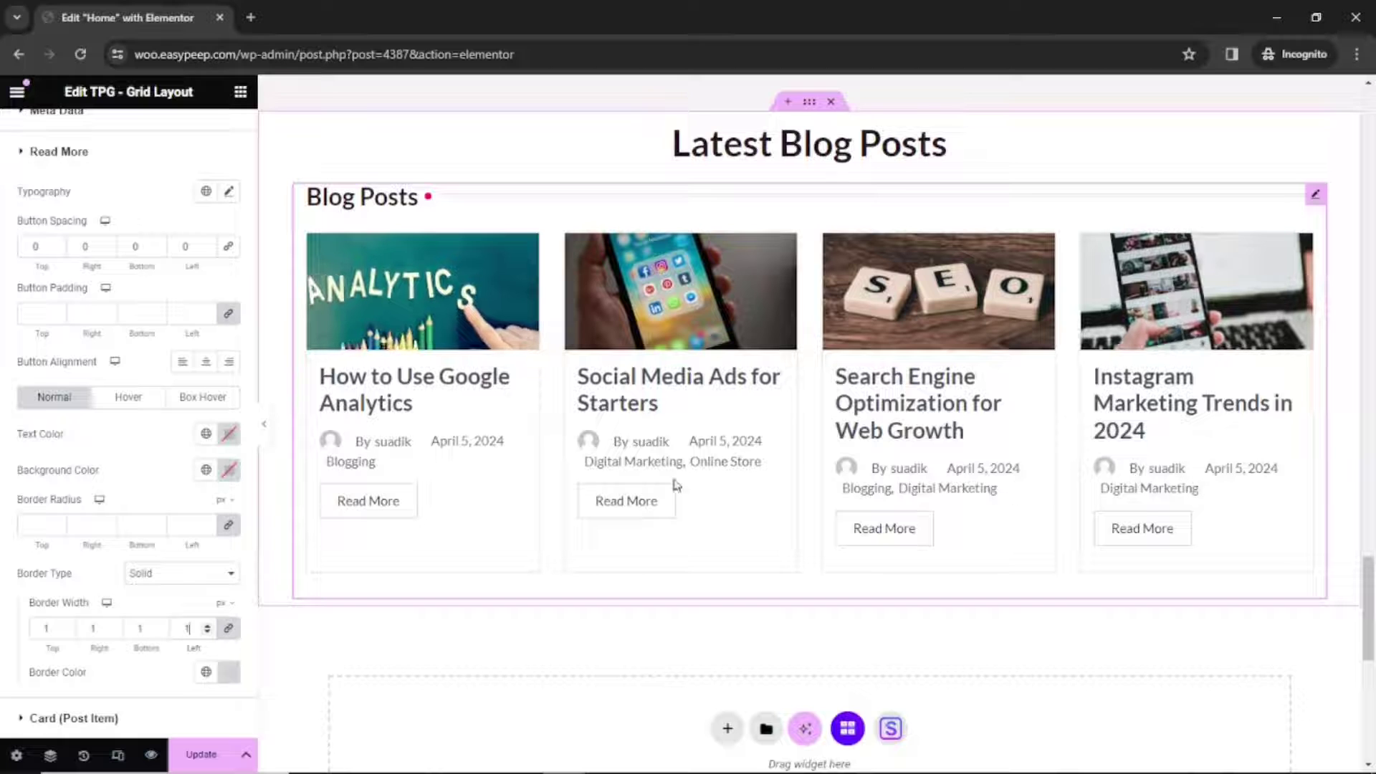
left_click(736, 559)
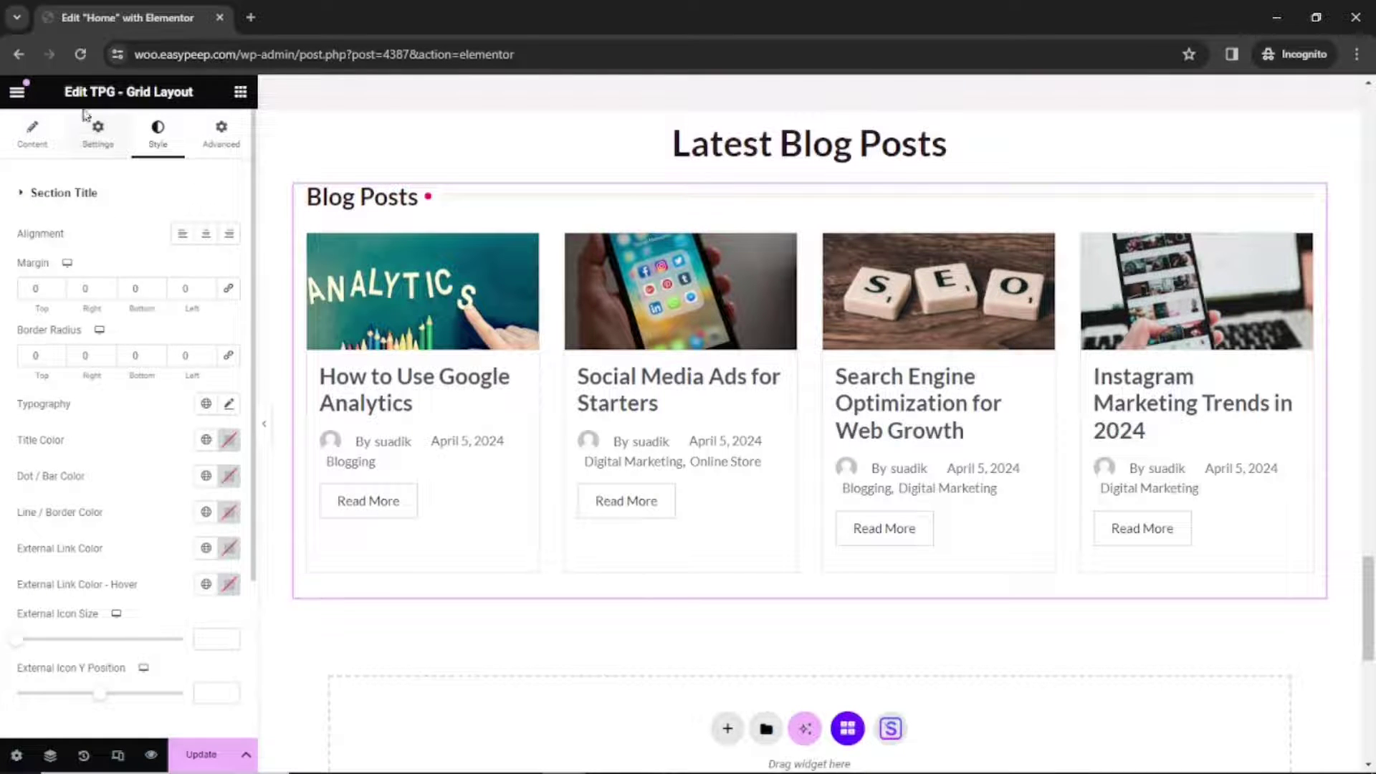
- Hide the section title, the meta data and the Read More button in the post grid
left_click(98, 135)
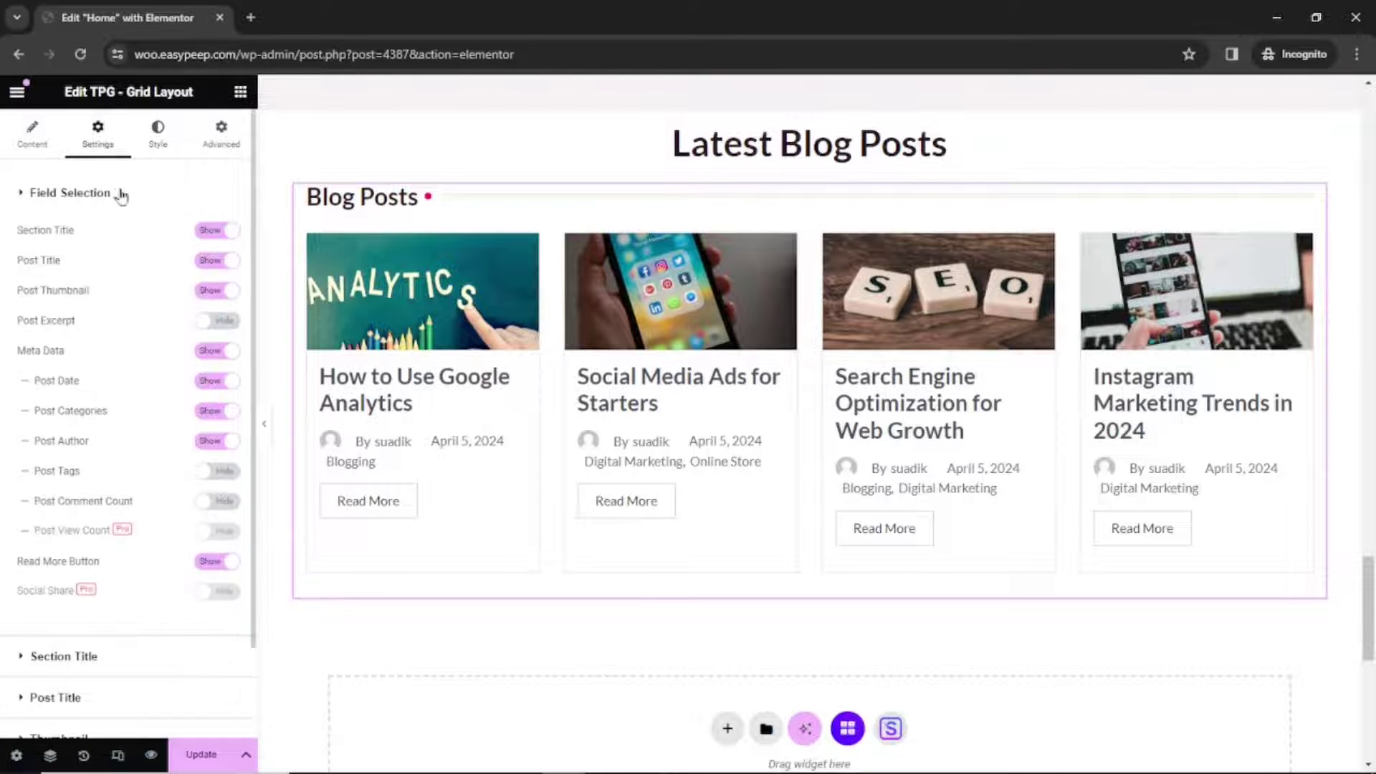
left_click(210, 231)
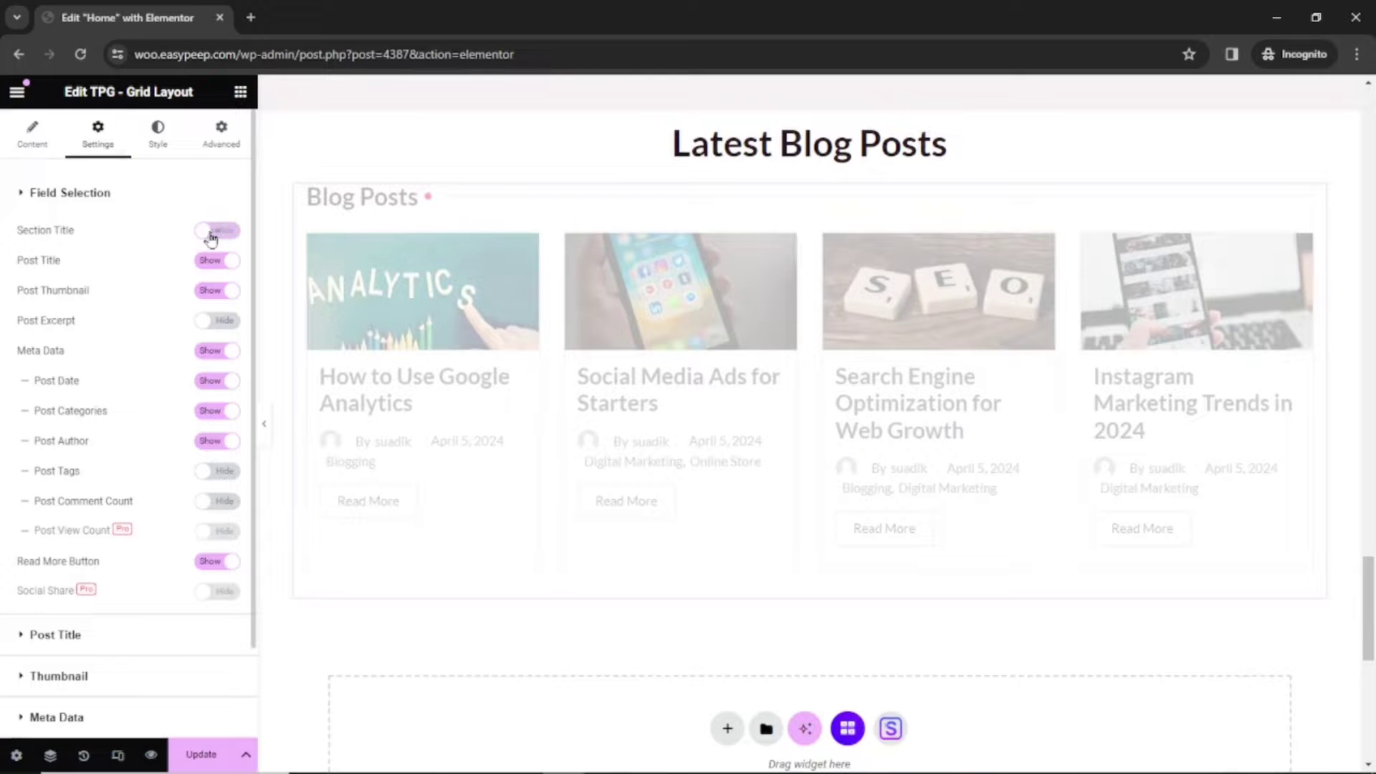
left_click(213, 352)
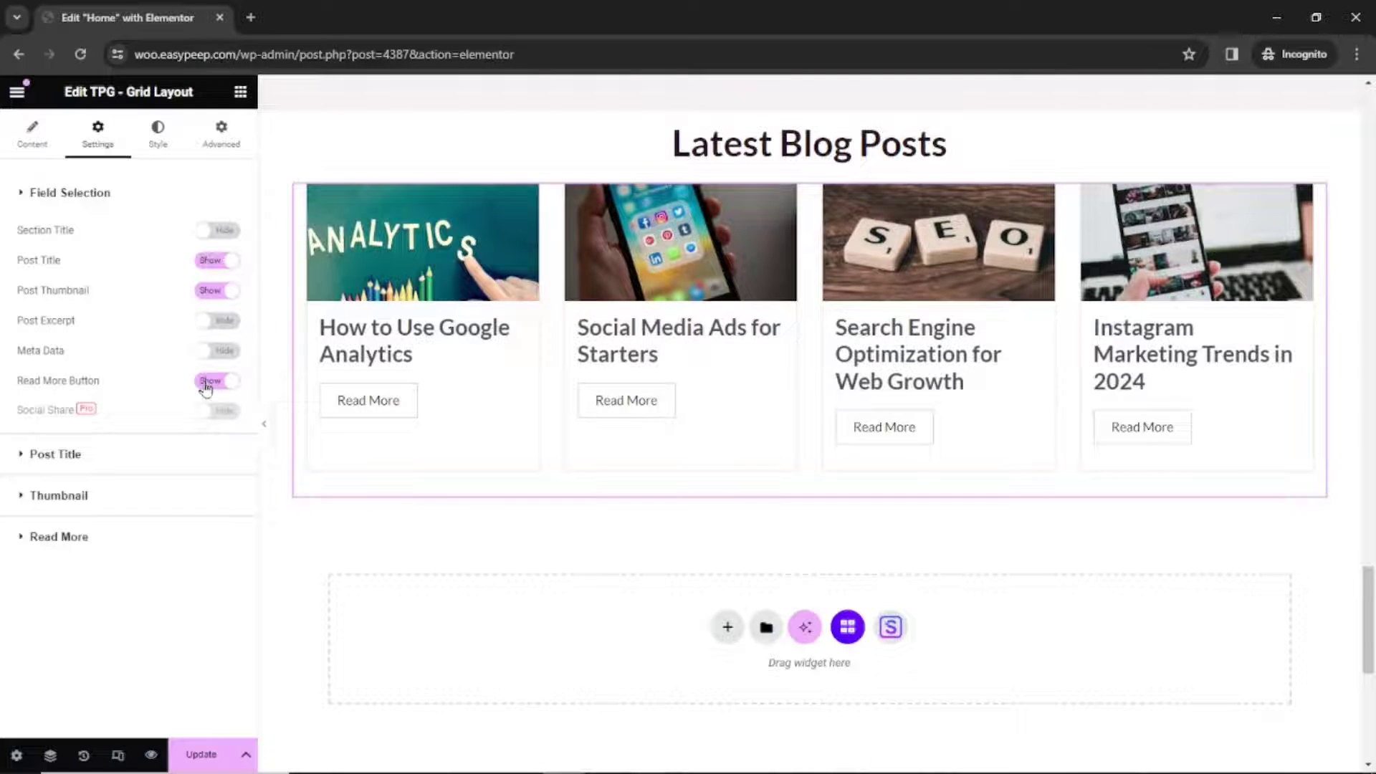
left_click(207, 384)
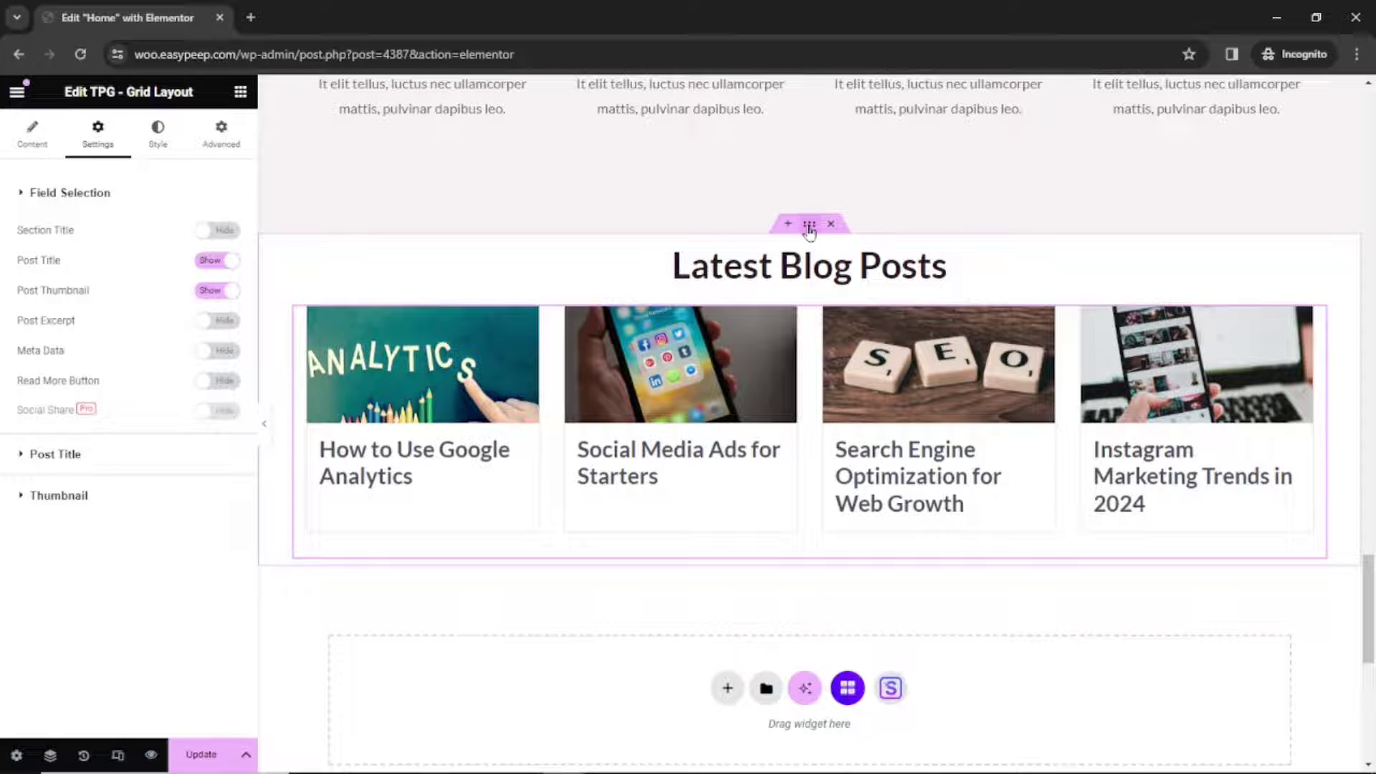
- Unlink the margins of the Latest Blog Posts container and set its top and bottom margins to 50 px
left_click(809, 227)
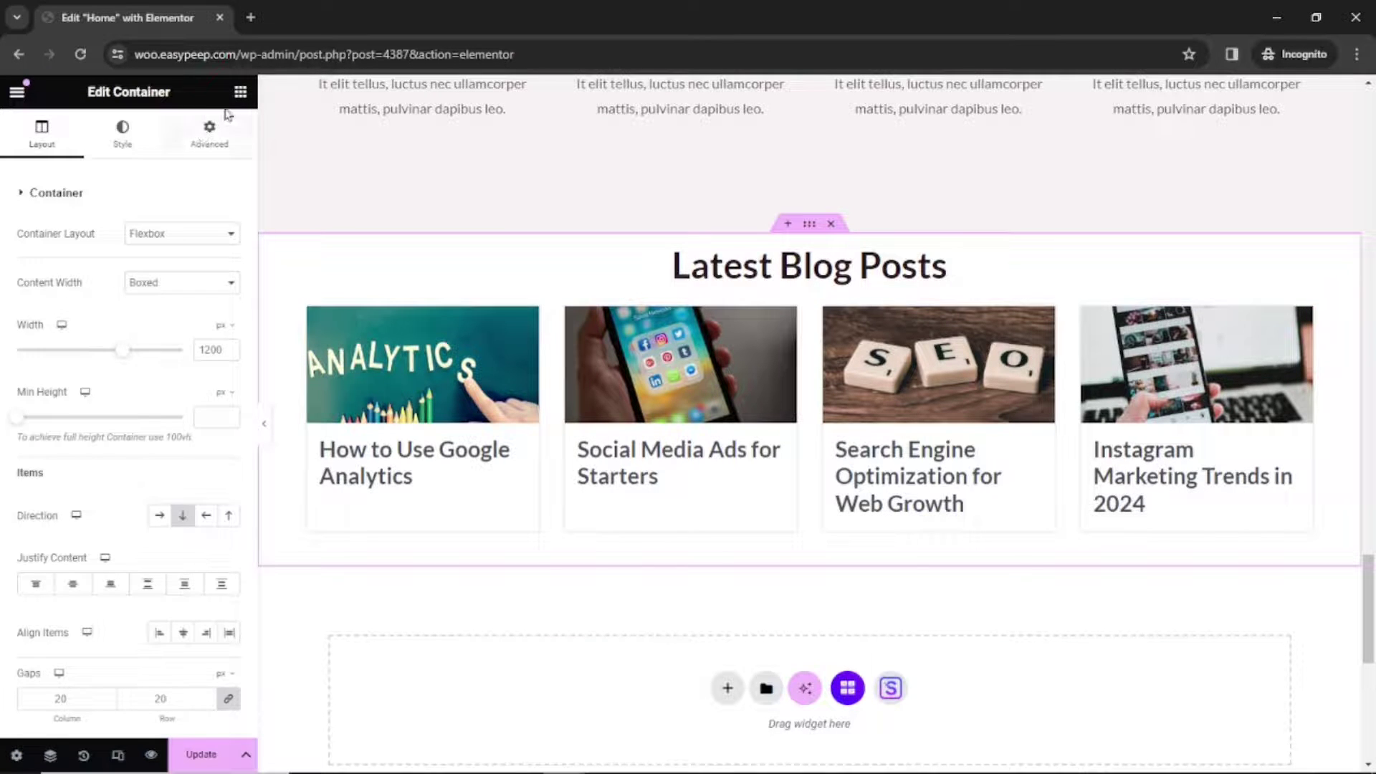
left_click(208, 132)
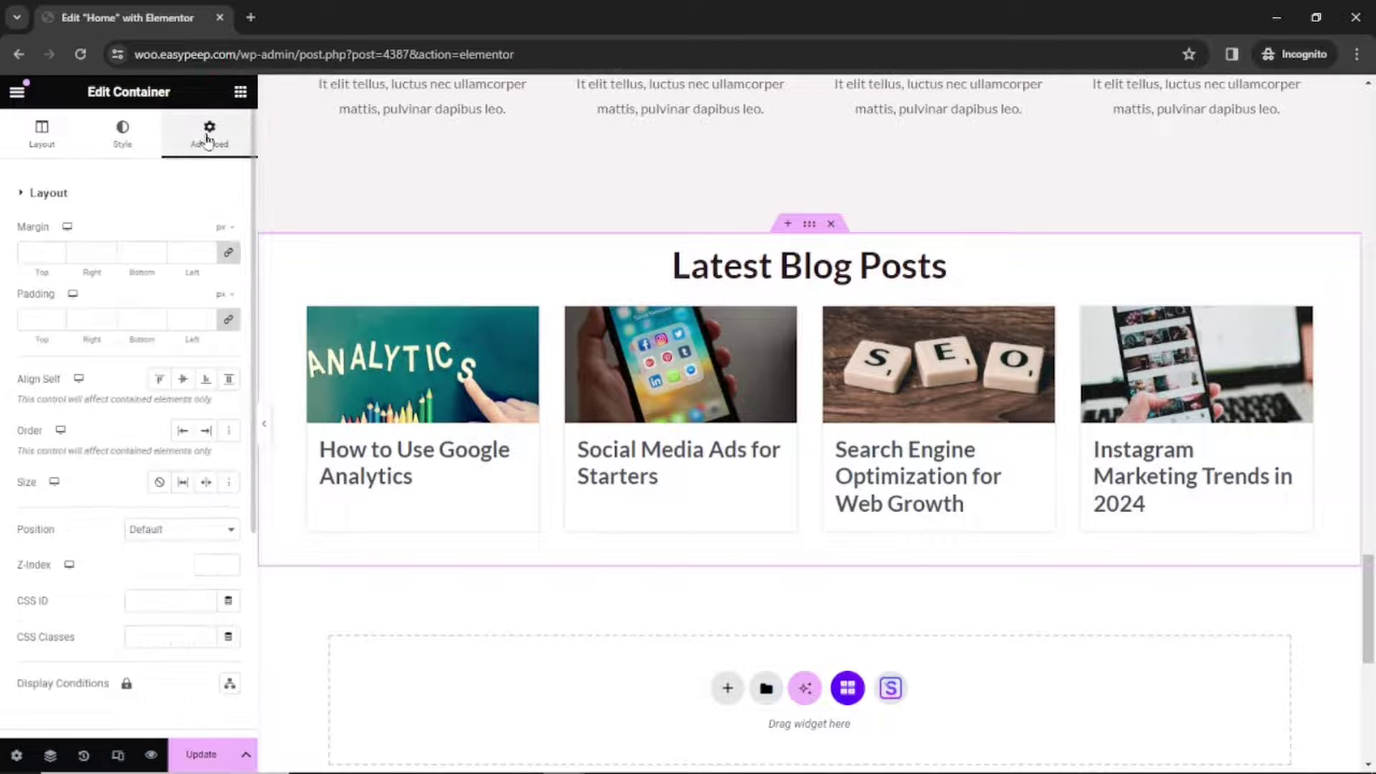
left_click(229, 253)
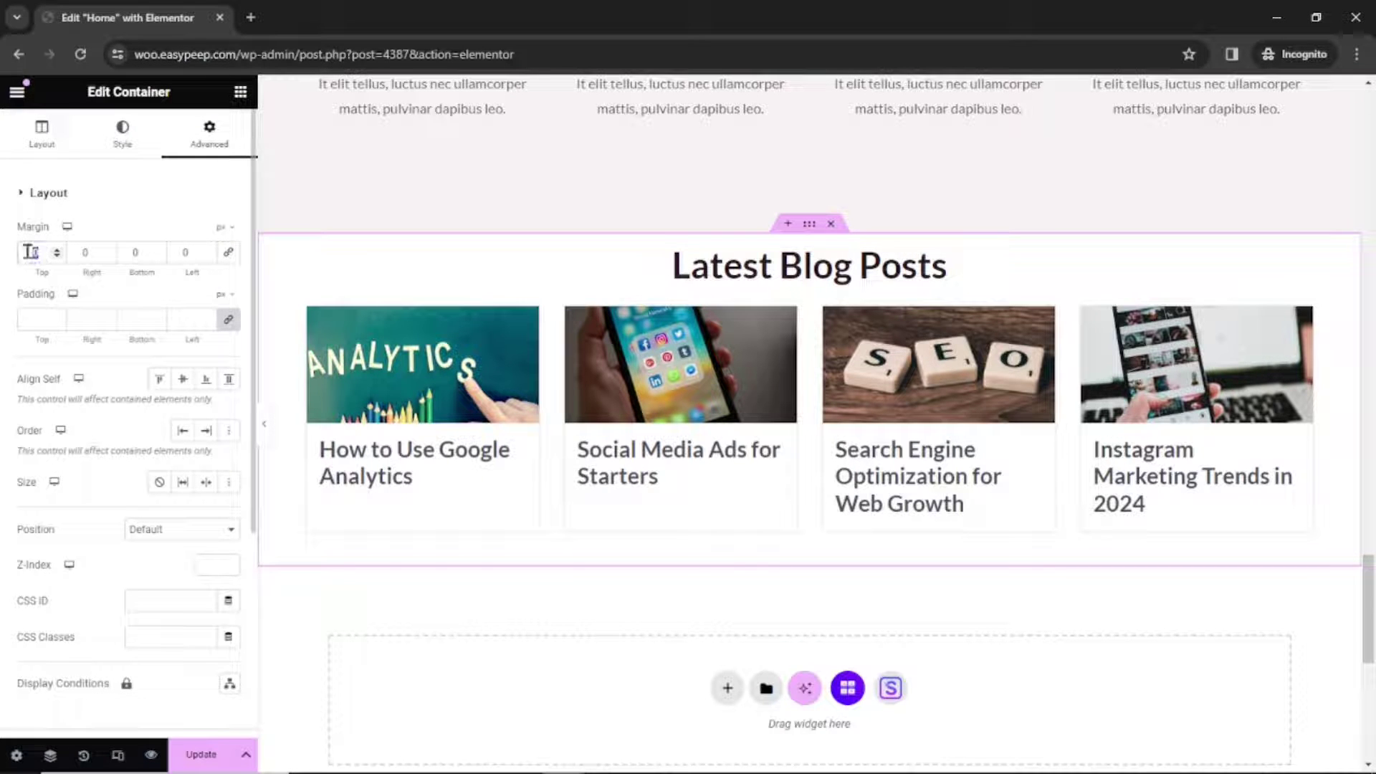
type("50")
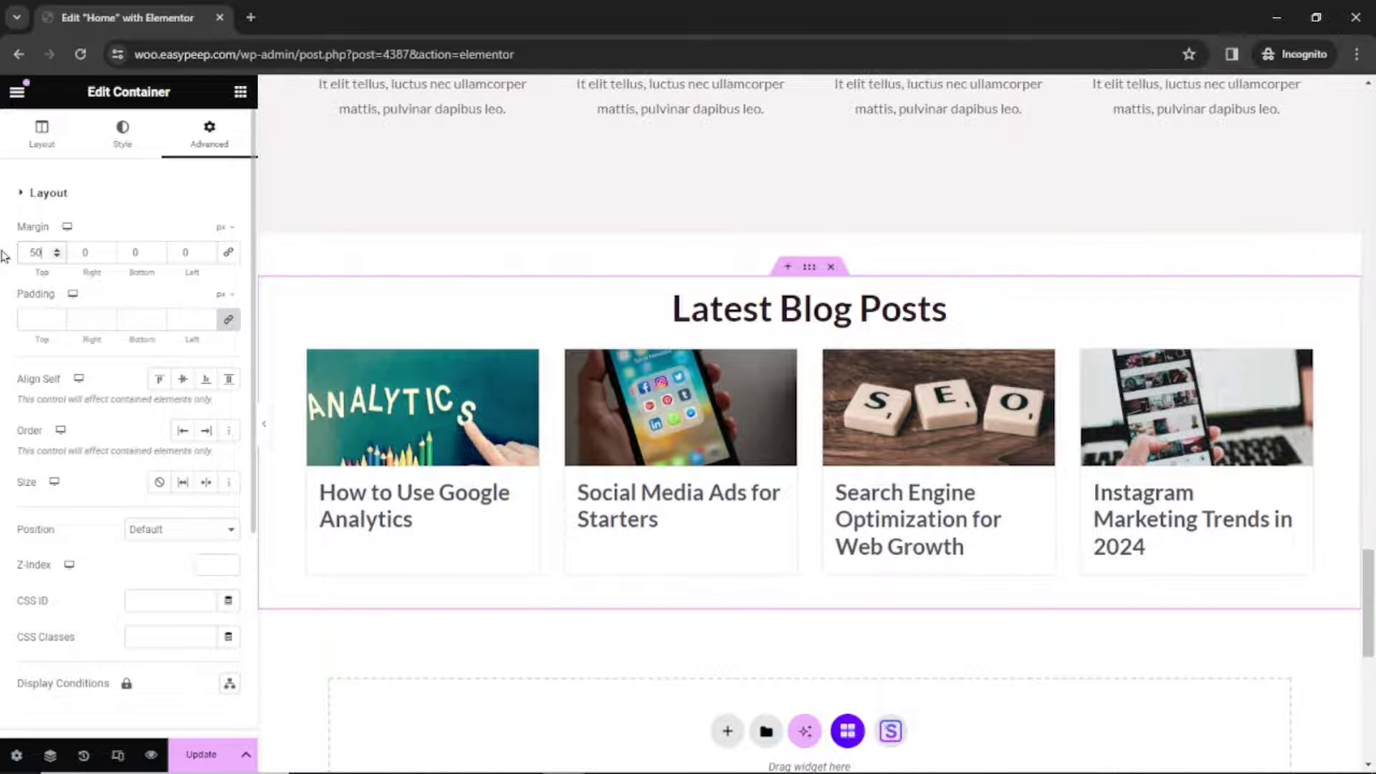
double_click(131, 254)
- Save the page changes and preview the Latest Blog Posts section on the live home page
left_click(207, 759)
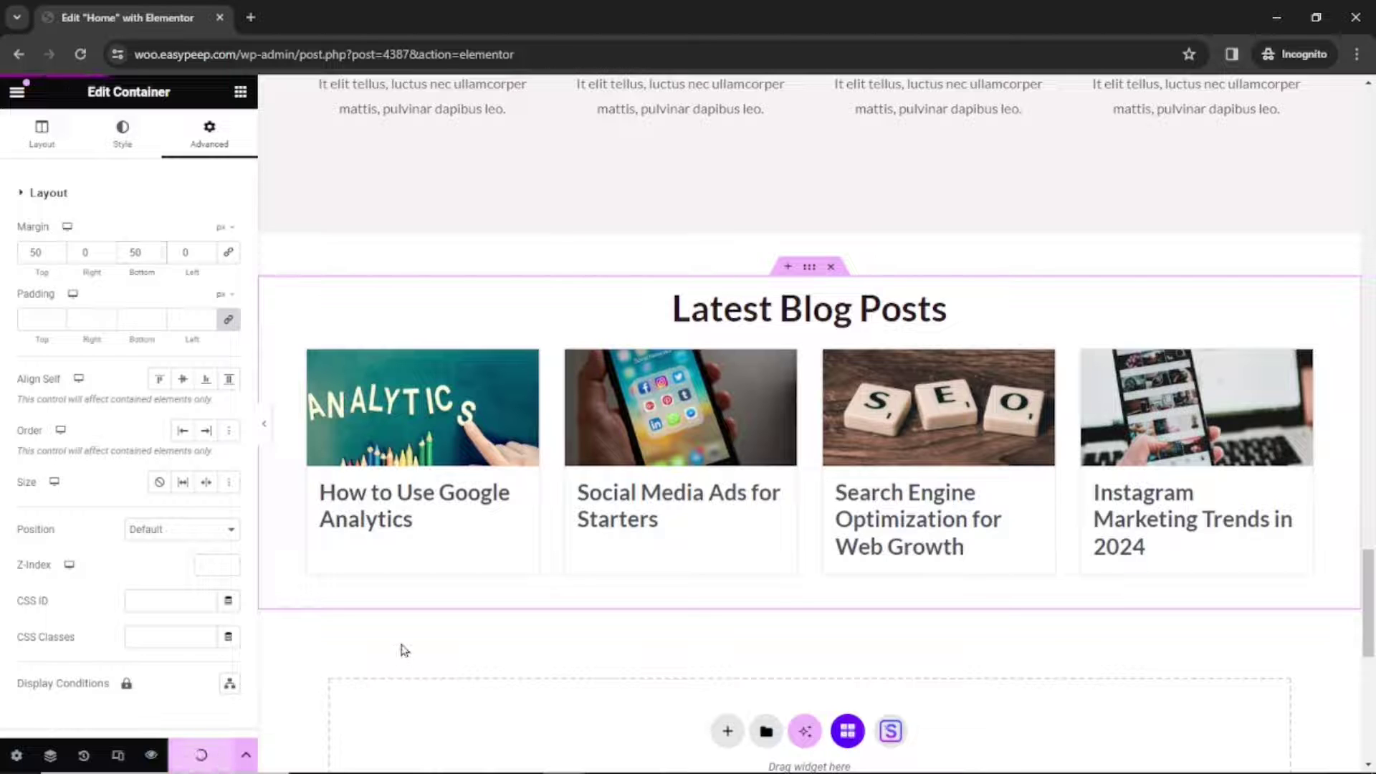
left_click(151, 755)
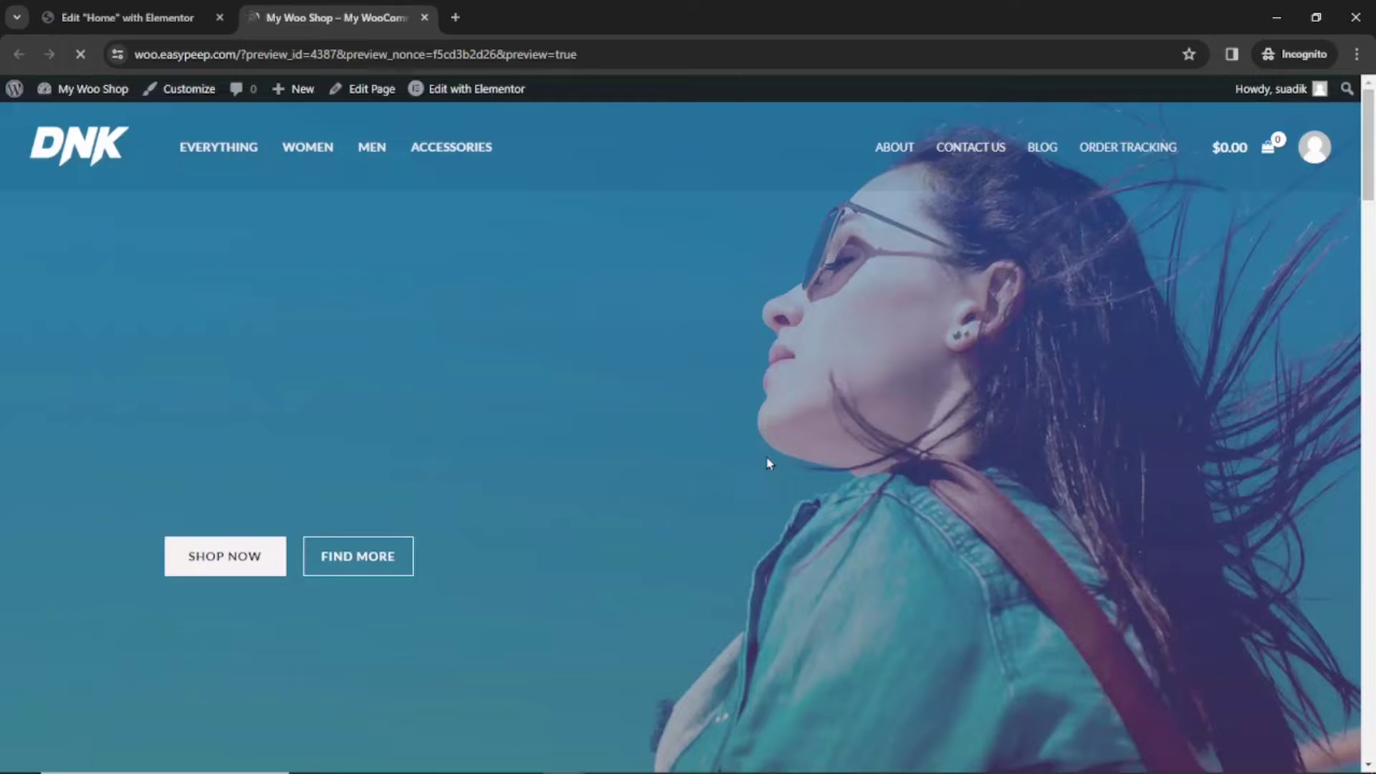
scroll(792, 461, "down", 20)
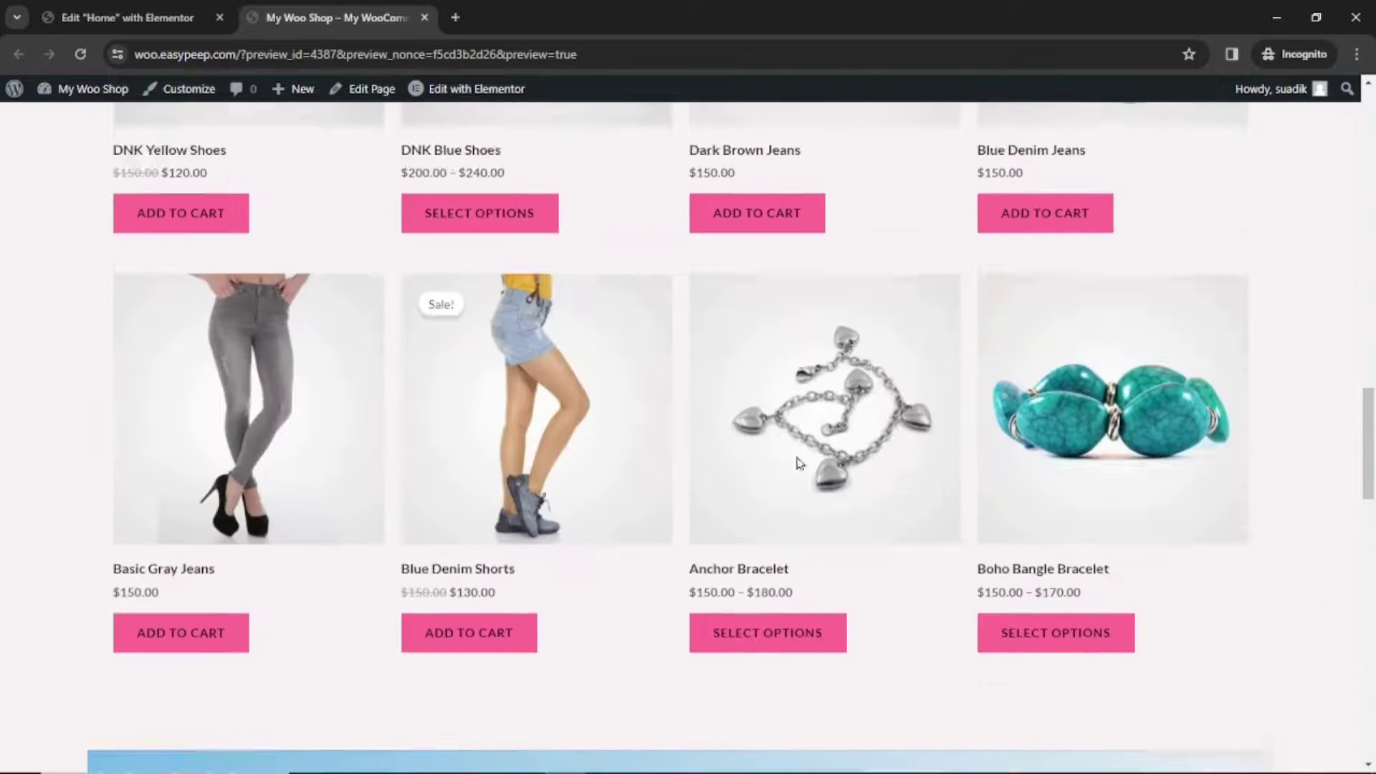
scroll(803, 466, "down", 15)
scroll(811, 470, "up", 3)
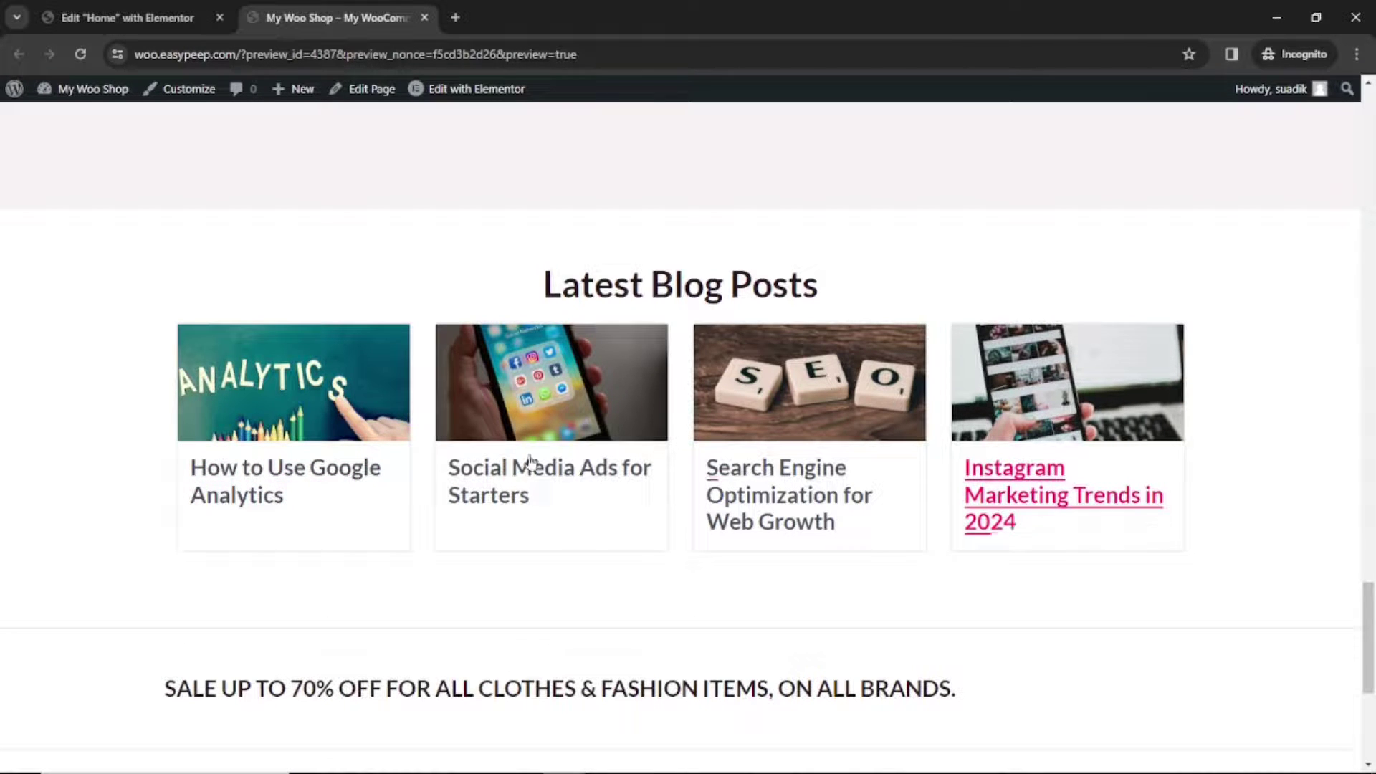
- Try H5 as the title tag for the grid's post titles in the Elementor editor and settle on H4
left_click(119, 18)
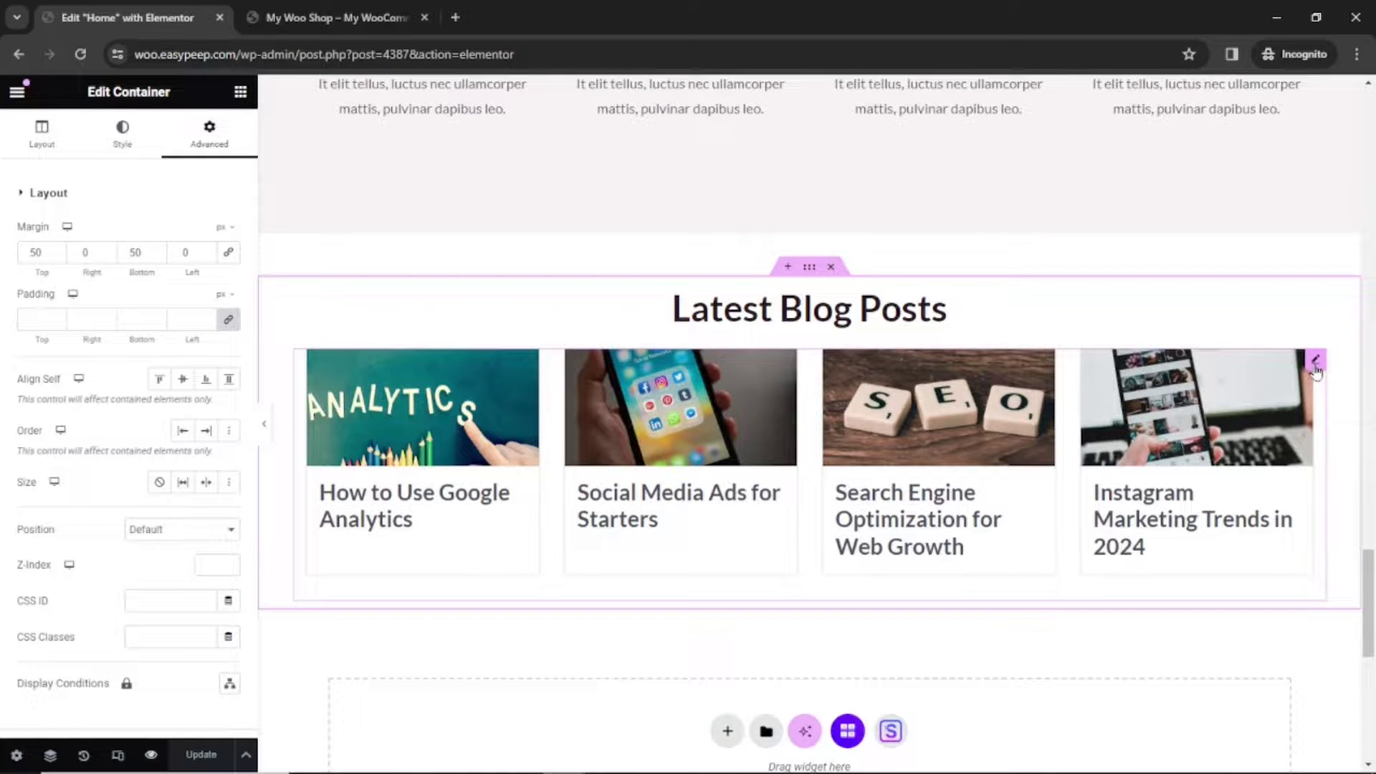
left_click(1315, 362)
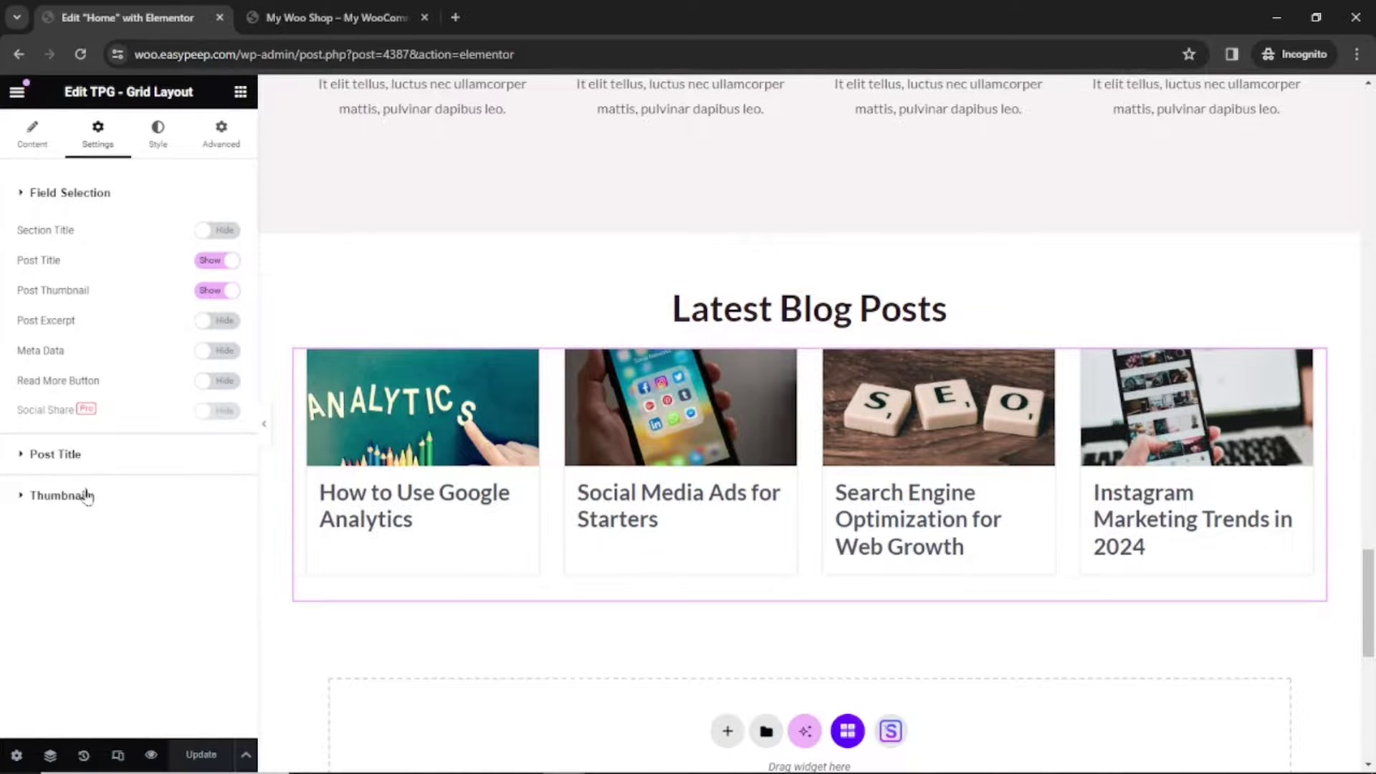
left_click(56, 454)
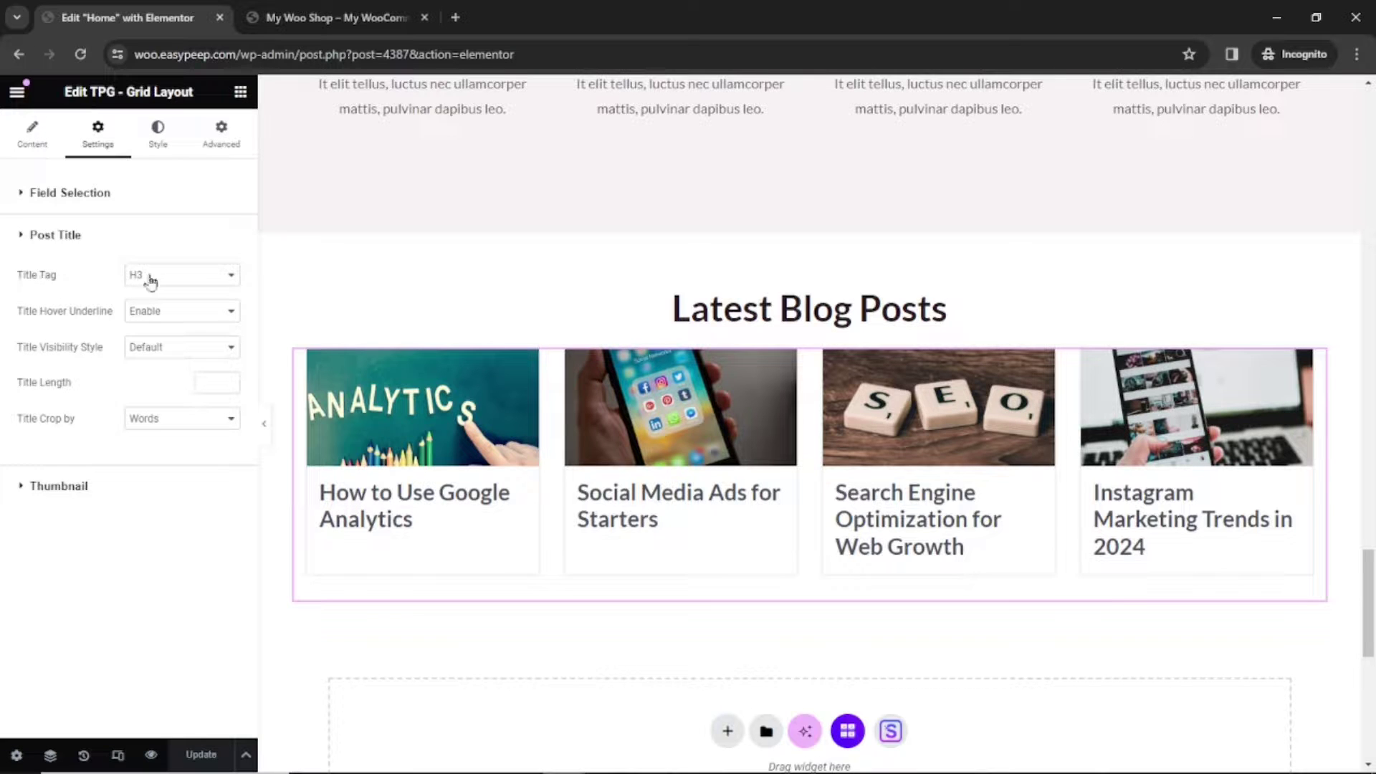
left_click(192, 276)
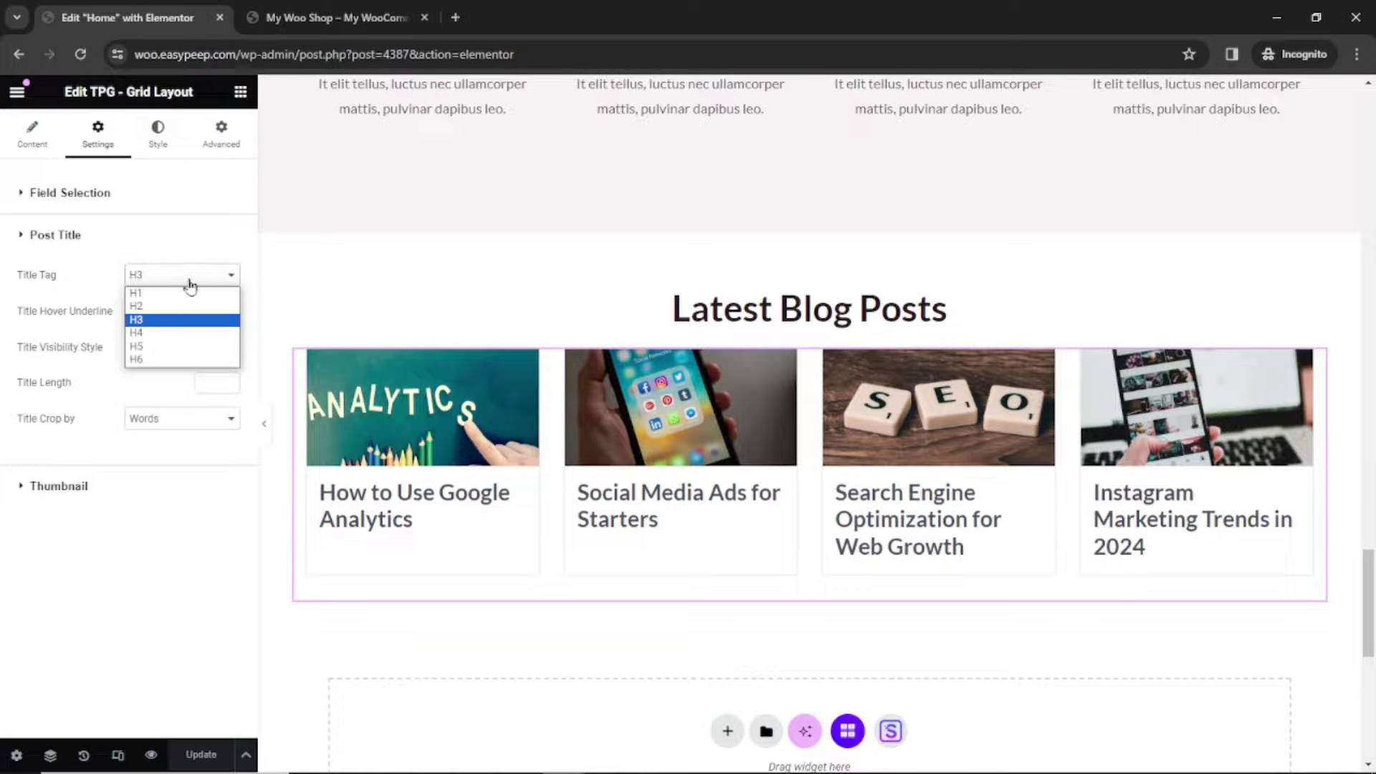
left_click(150, 346)
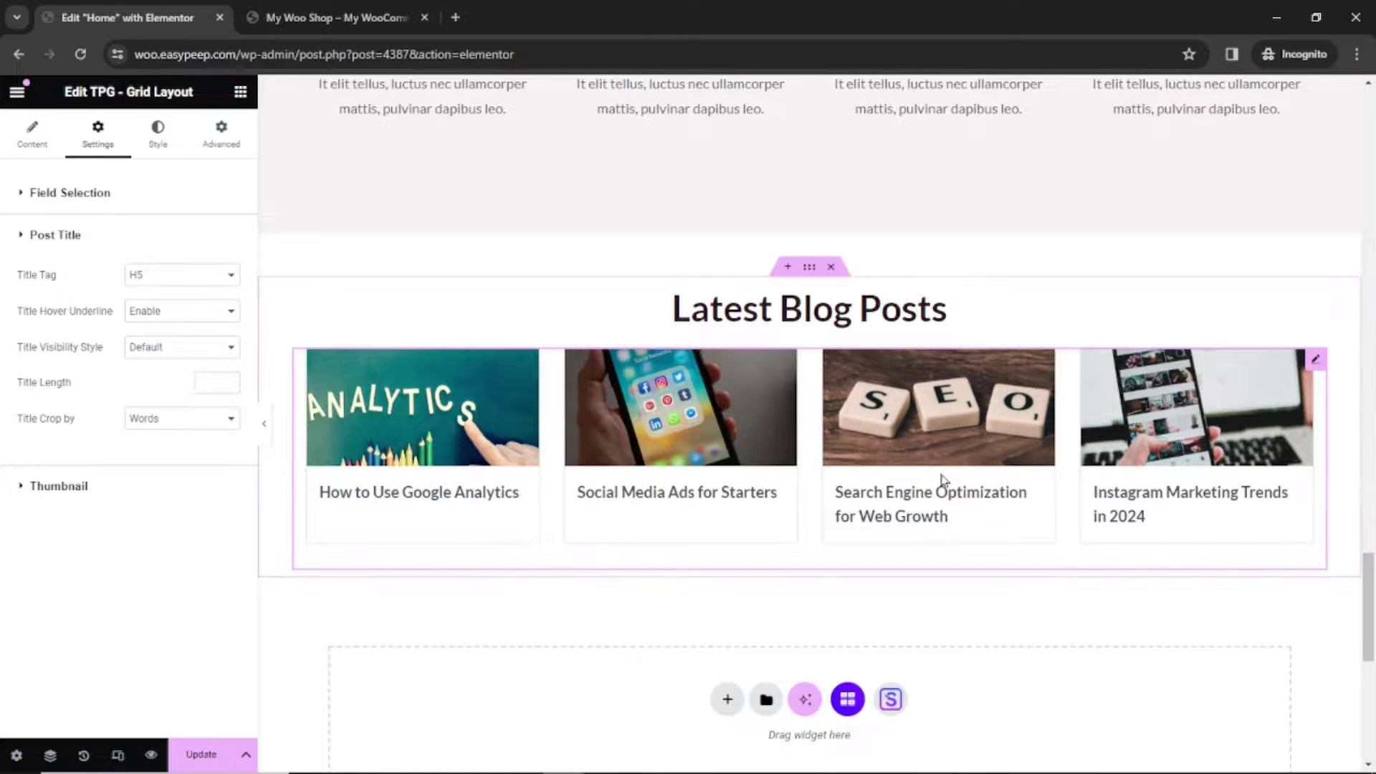
left_click(166, 276)
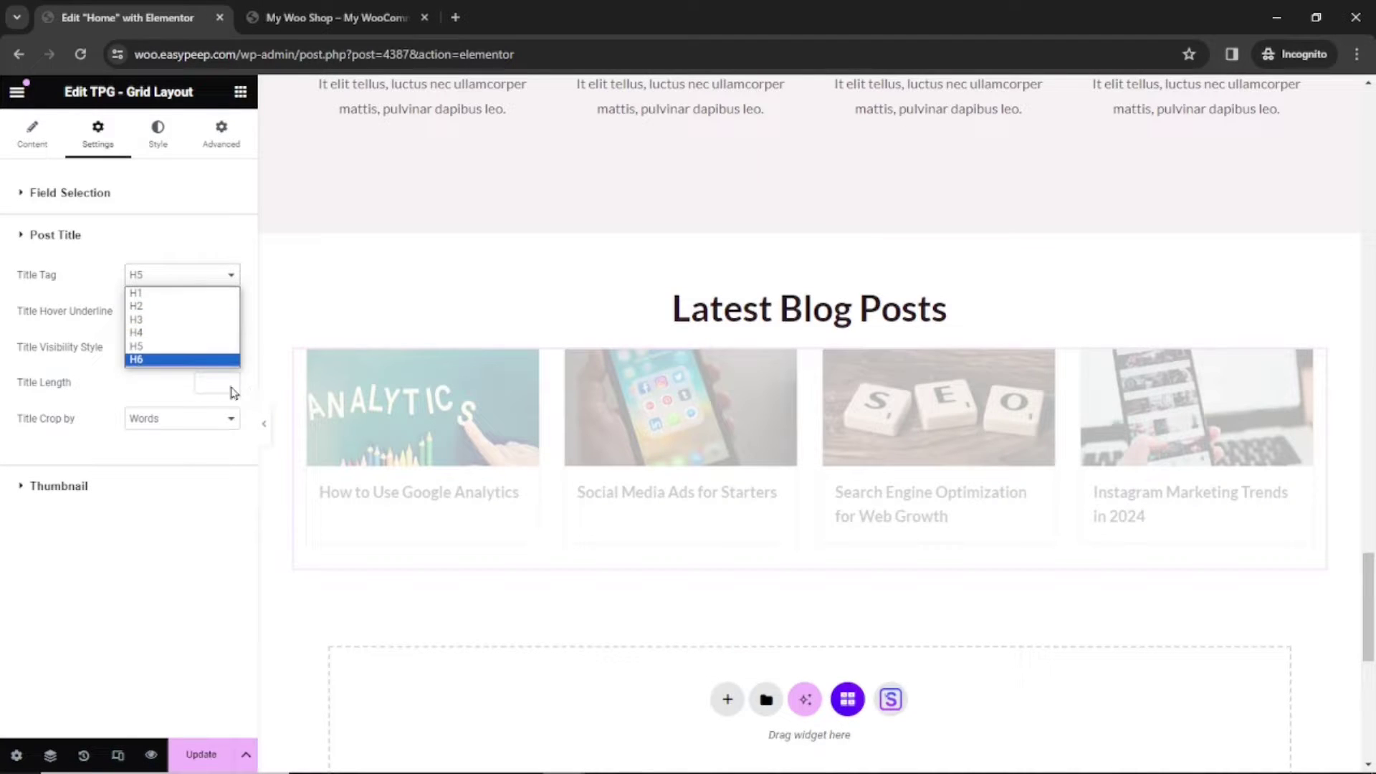
left_click(164, 333)
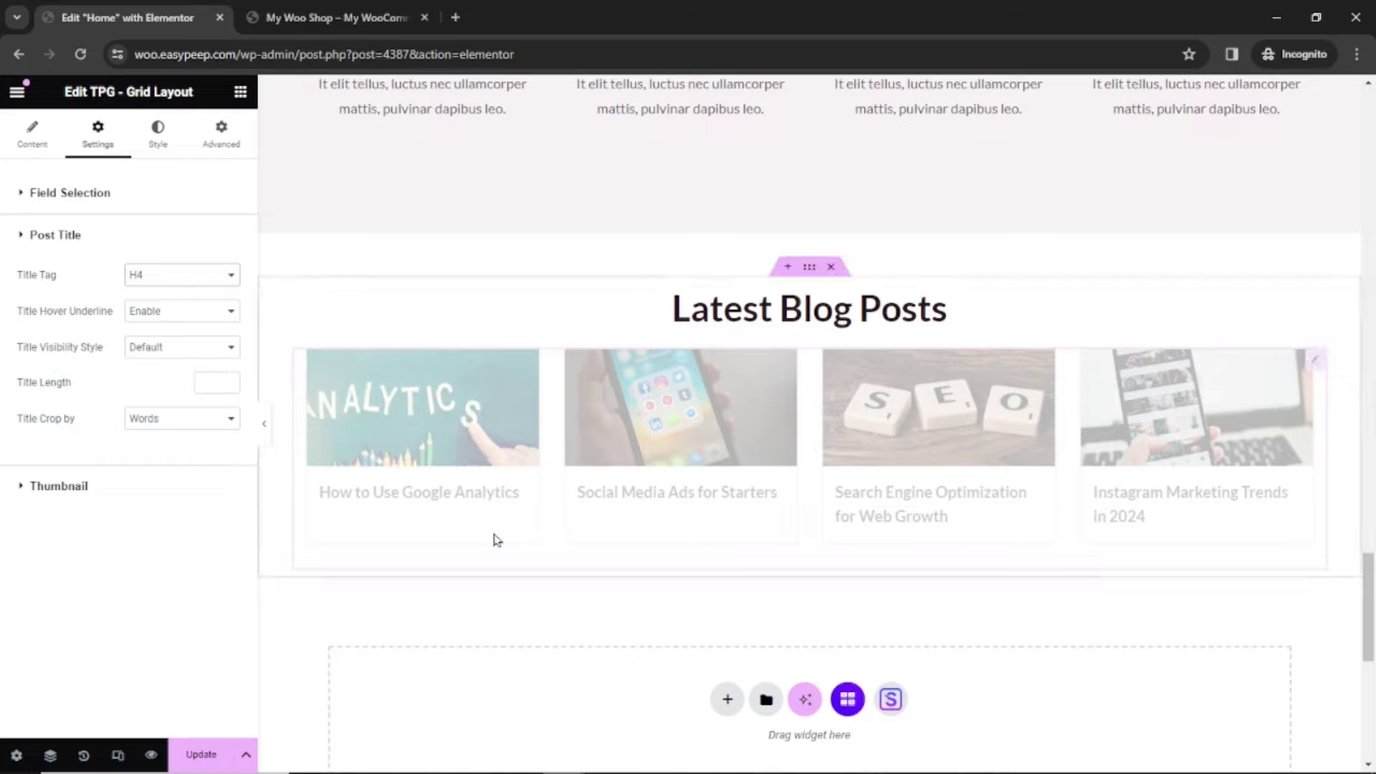
- Update the page with the new title tag and check the blog post titles in the reloaded preview
left_click(201, 754)
left_click(337, 18)
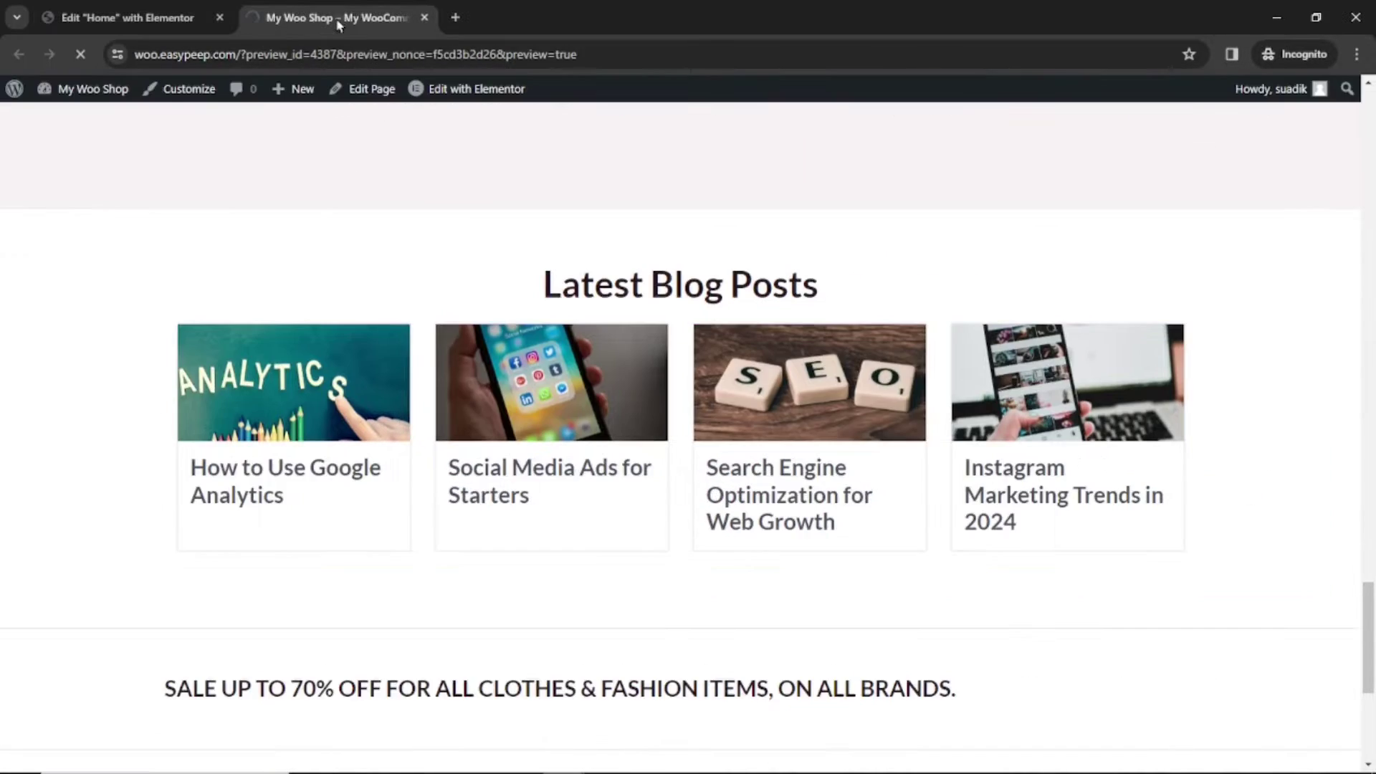
scroll(1075, 416, "down", 10)
scroll(1075, 417, "down", 20)
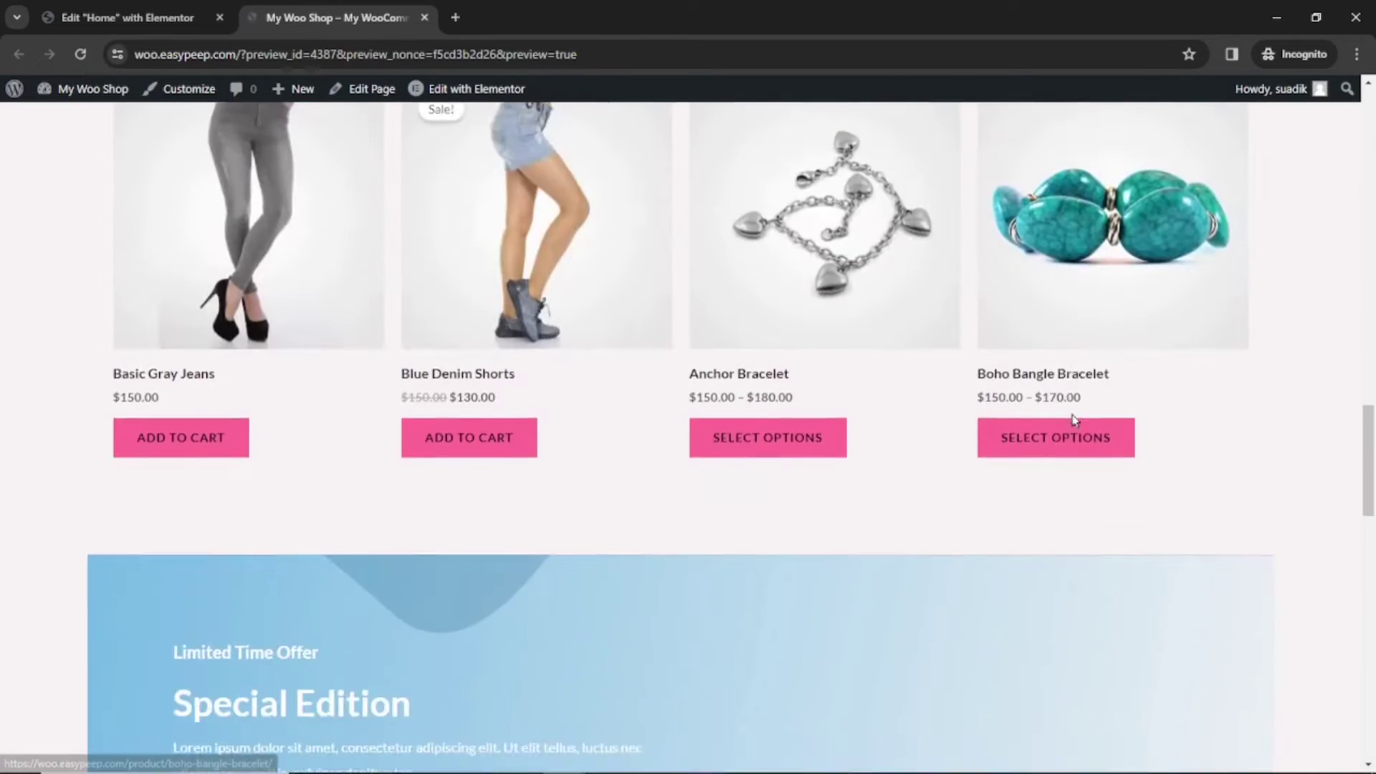
scroll(1075, 424, "up", 3)
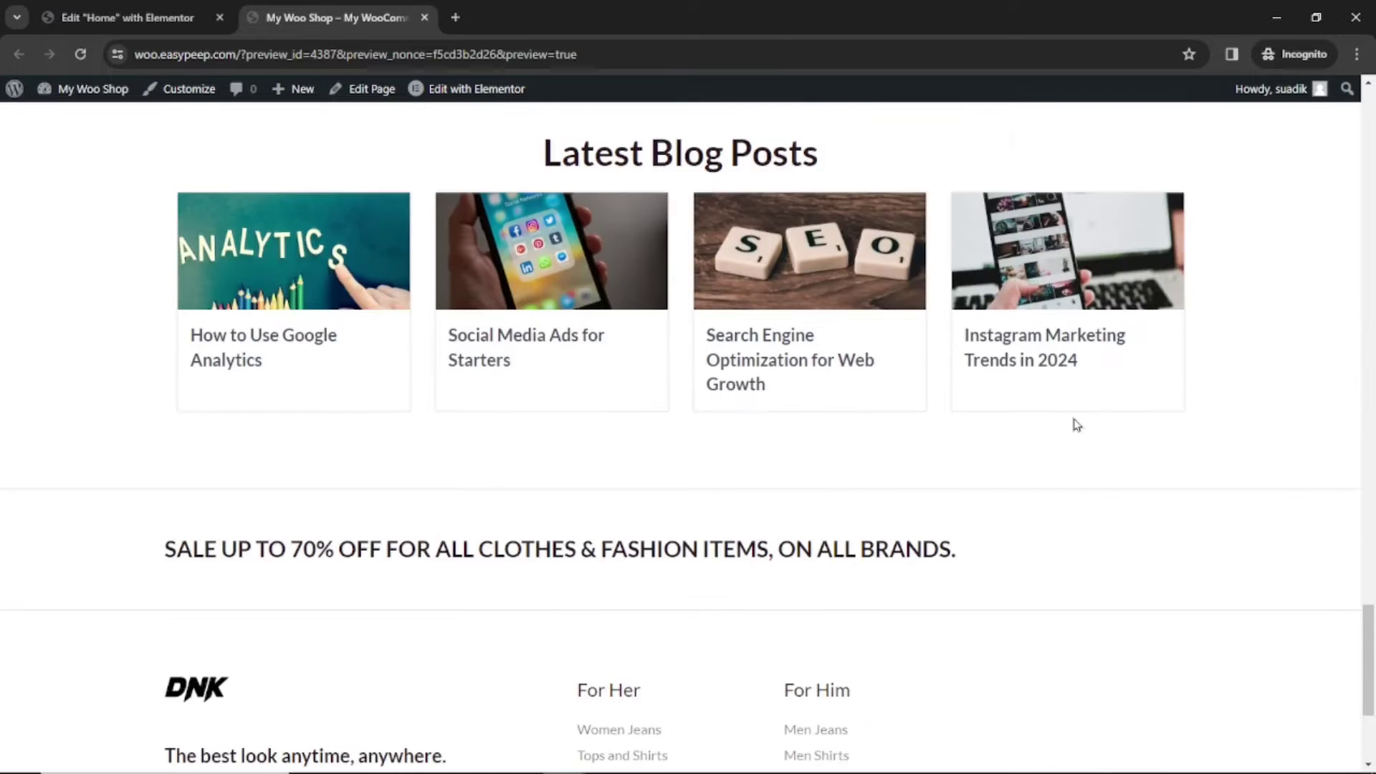